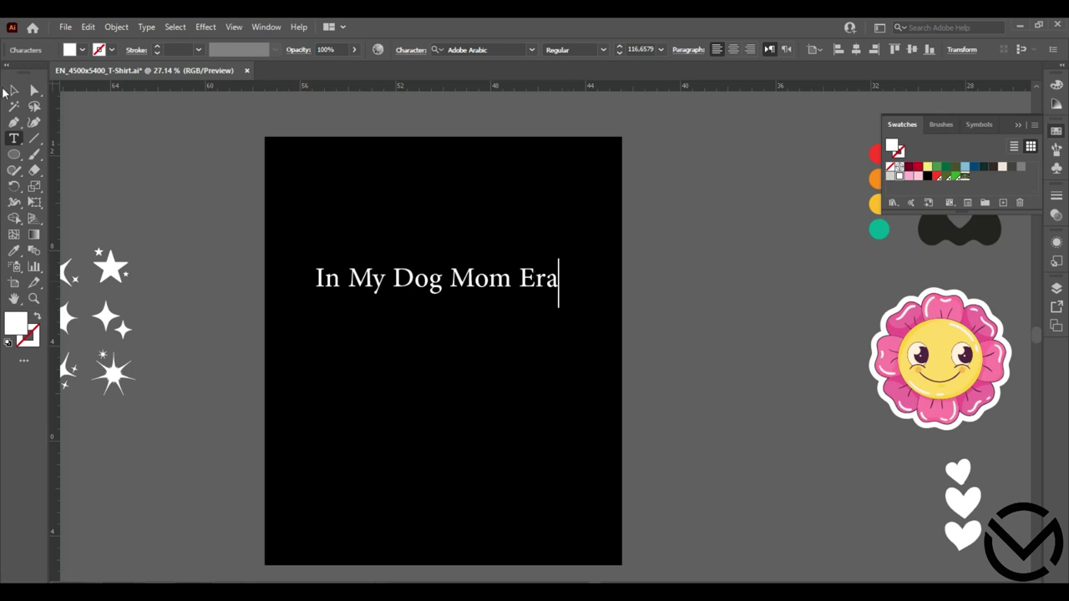
# Convert the text "In My Dog Mom Era" to uppercase and move it to the upper part of the artboard
pyautogui.click(146, 27)
pyautogui.moveTo(200, 235)
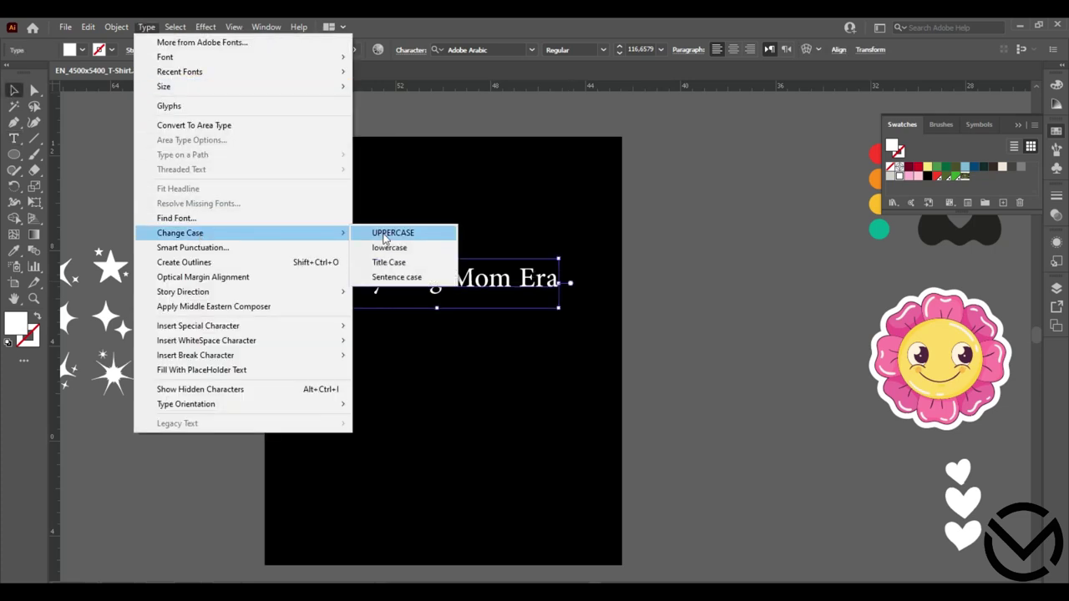
pyautogui.click(384, 237)
pyautogui.moveTo(455, 290); pyautogui.dragTo(431, 219)
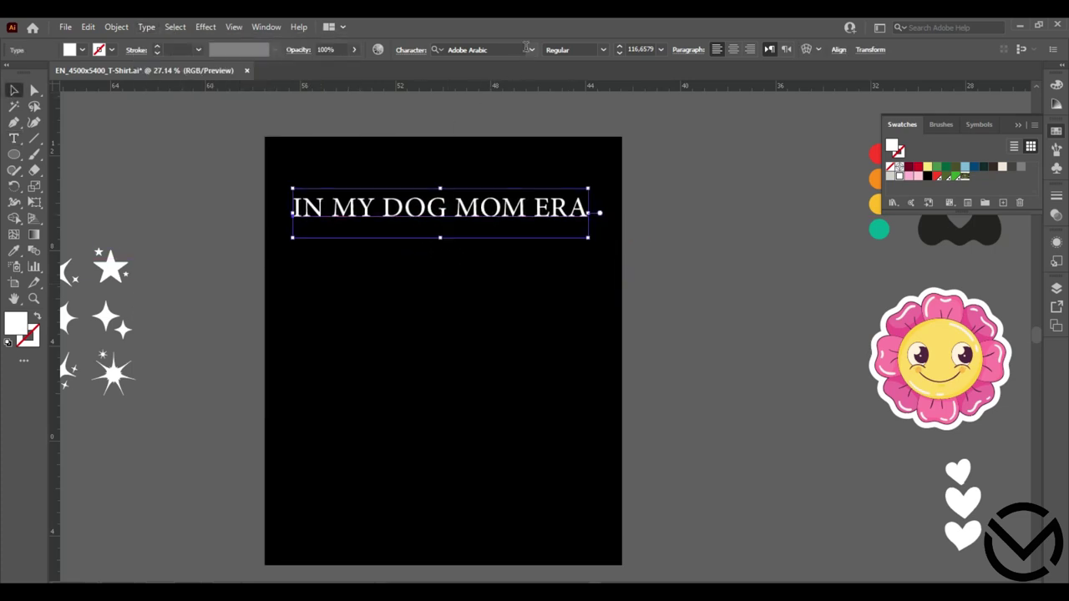
# Change the font of the text line to Keep on Truckin
pyautogui.click(505, 50)
pyautogui.write('Keep')
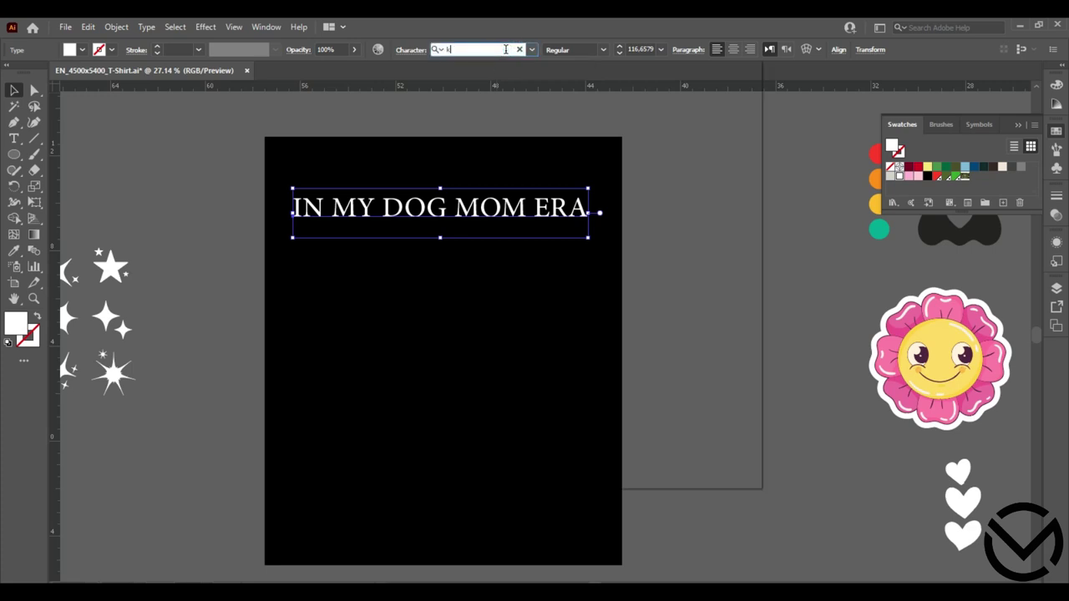
pyautogui.click(613, 118)
# Duplicate the text line downward to make four identical stacked lines
pyautogui.moveTo(555, 202); pyautogui.dragTo(558, 334)
pyautogui.doubleClick(555, 290)
pyautogui.click(14, 89)
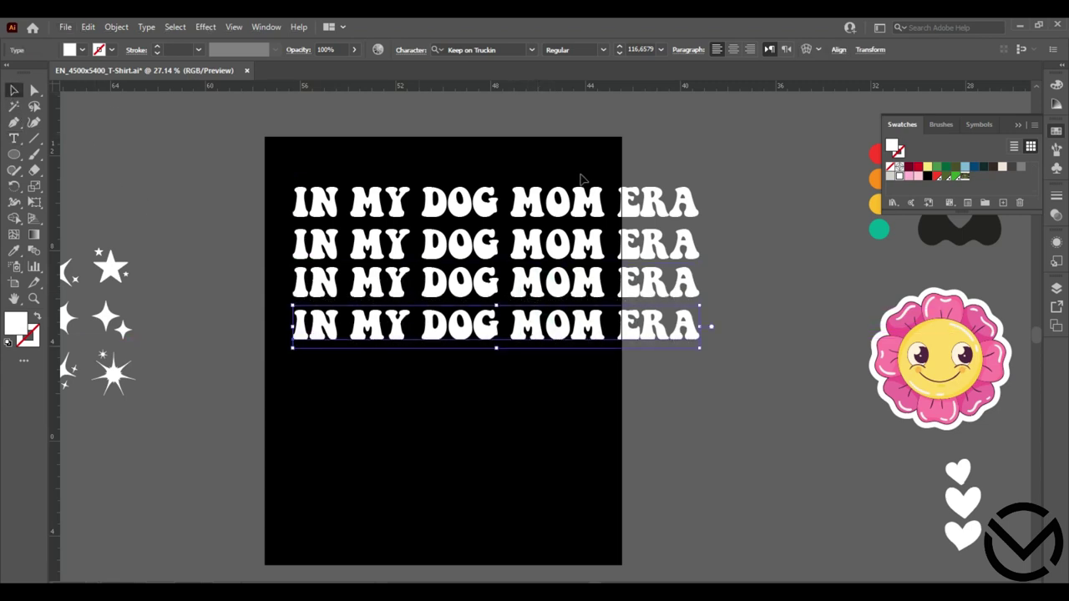
# Trim the endings of the first three lines to read "IN MY", "IN MY DOG" and "IN MY DOG MOM"
pyautogui.doubleClick(446, 199)
pyautogui.moveTo(412, 197); pyautogui.dragTo(733, 202)
pyautogui.press('BackSpace')
pyautogui.click(511, 242)
pyautogui.hotkey('shift', 'End')
pyautogui.press('BackSpace')
pyautogui.click(607, 282)
pyautogui.hotkey('shift', 'End')
pyautogui.press('BackSpace')
# Remove the leading words from the lower three lines, leaving only "DOG", "MOM" and "ERA"
pyautogui.moveTo(618, 326); pyautogui.dragTo(282, 342)
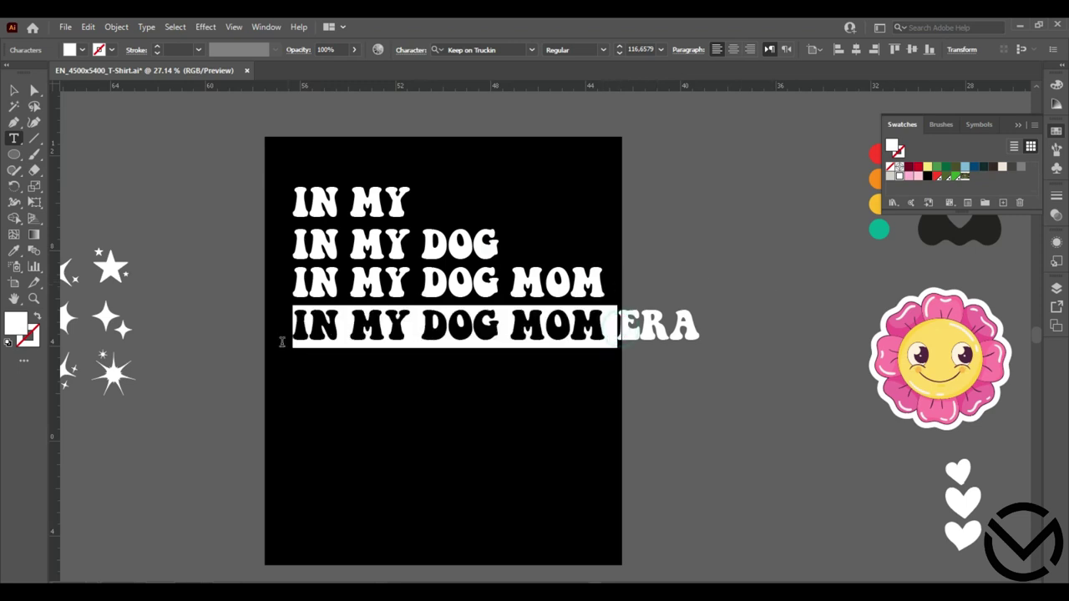
pyautogui.press('BackSpace')
pyautogui.moveTo(509, 284); pyautogui.dragTo(282, 292)
pyautogui.press('BackSpace')
pyautogui.moveTo(422, 244); pyautogui.dragTo(260, 239)
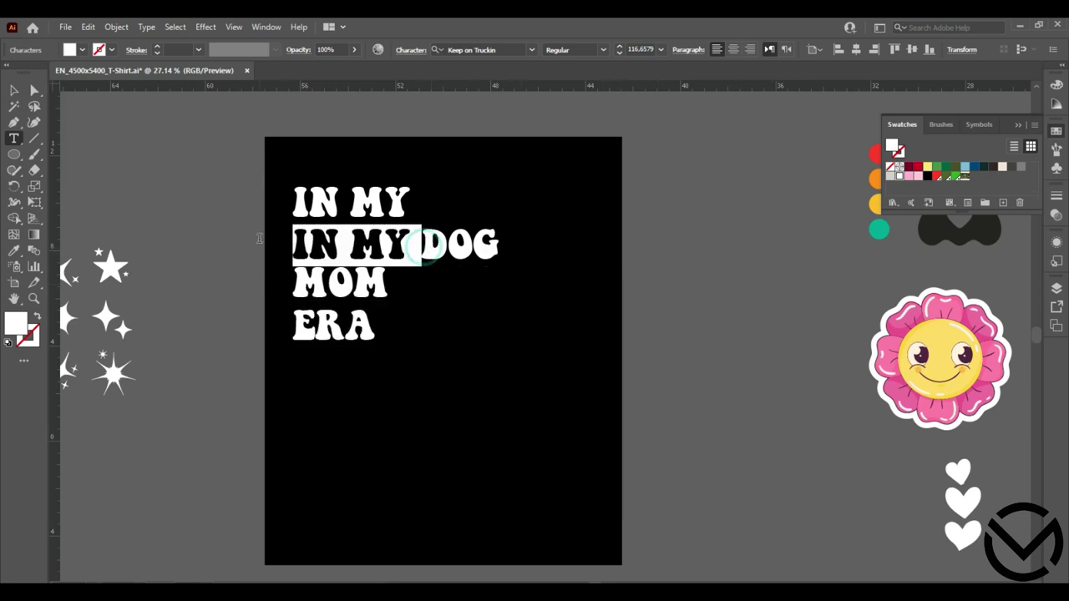
pyautogui.press('BackSpace')
pyautogui.press('Escape')
# Separate IN MY from the lower words, then enlarge IN MY and DOG to the same width across the artboard
pyautogui.moveTo(367, 201)
pyautogui.mouseDown()
pyautogui.moveTo(417, 186)
pyautogui.moveTo(366, 181)
pyautogui.mouseUp()
pyautogui.moveTo(330, 242); pyautogui.dragTo(359, 438)
pyautogui.click(394, 187)
pyautogui.moveTo(407, 205); pyautogui.dragTo(598, 369)
pyautogui.click(515, 367)
pyautogui.moveTo(381, 442); pyautogui.dragTo(586, 430)
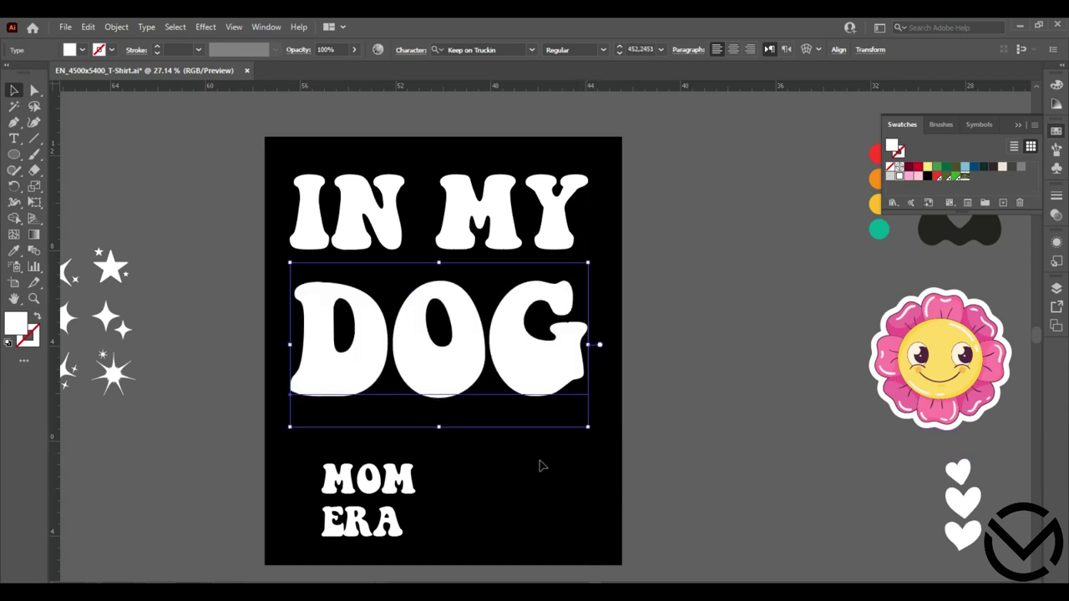
# Move DOG up closer to IN MY and enlarge MOM to match the width of the lines above
pyautogui.click(571, 451)
pyautogui.moveTo(464, 382); pyautogui.dragTo(468, 366)
pyautogui.moveTo(400, 487); pyautogui.dragTo(586, 523)
pyautogui.scroll(-1, 620, 455)
pyautogui.click(622, 442)
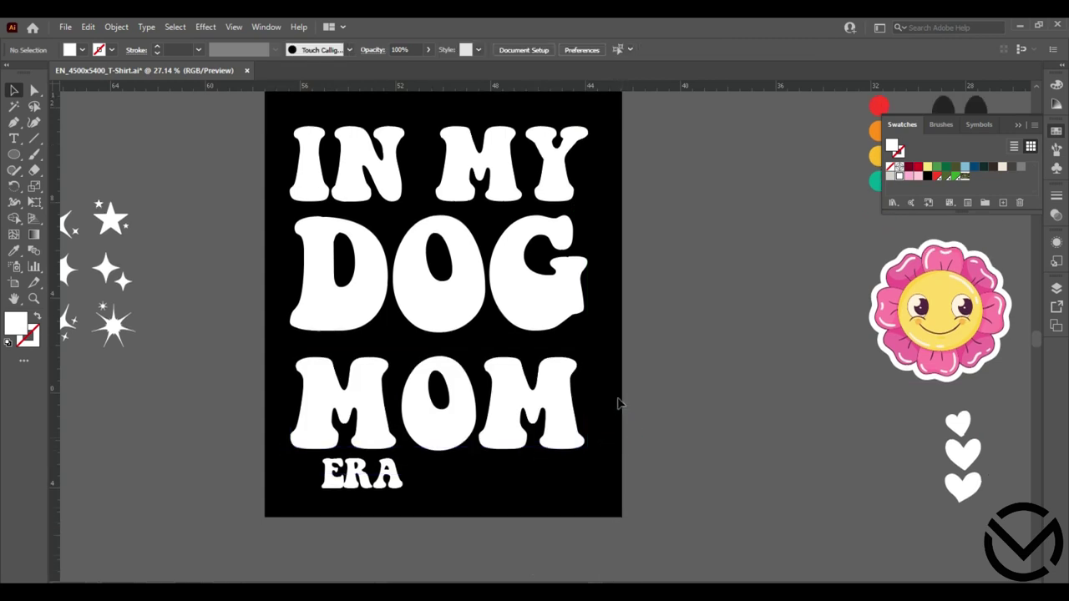
# Scale the IN MY, DOG and MOM lines down together and enlarge ERA to match their width
pyautogui.moveTo(291, 179); pyautogui.dragTo(552, 406)
pyautogui.moveTo(510, 373); pyautogui.dragTo(537, 369)
pyautogui.click(493, 434)
pyautogui.moveTo(402, 481); pyautogui.dragTo(558, 547)
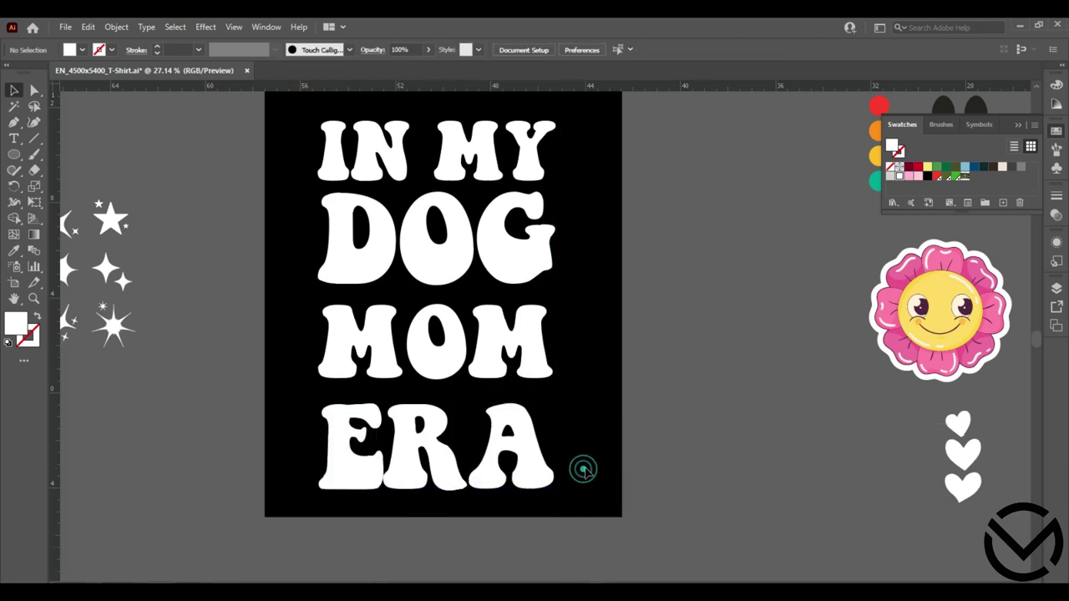
pyautogui.click(581, 466)
pyautogui.scroll(1, 582, 465)
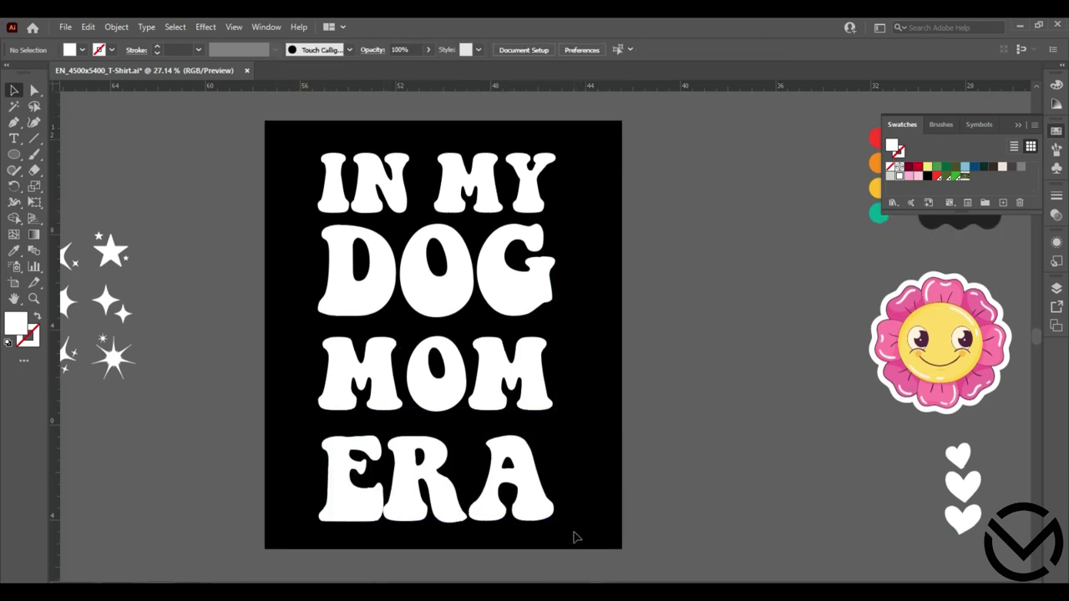
# Shrink DOG, MOM and ERA together to be narrower than IN MY, and center-align all four lines horizontally
pyautogui.moveTo(356, 267); pyautogui.dragTo(535, 477)
pyautogui.click(585, 443)
pyautogui.click(409, 162)
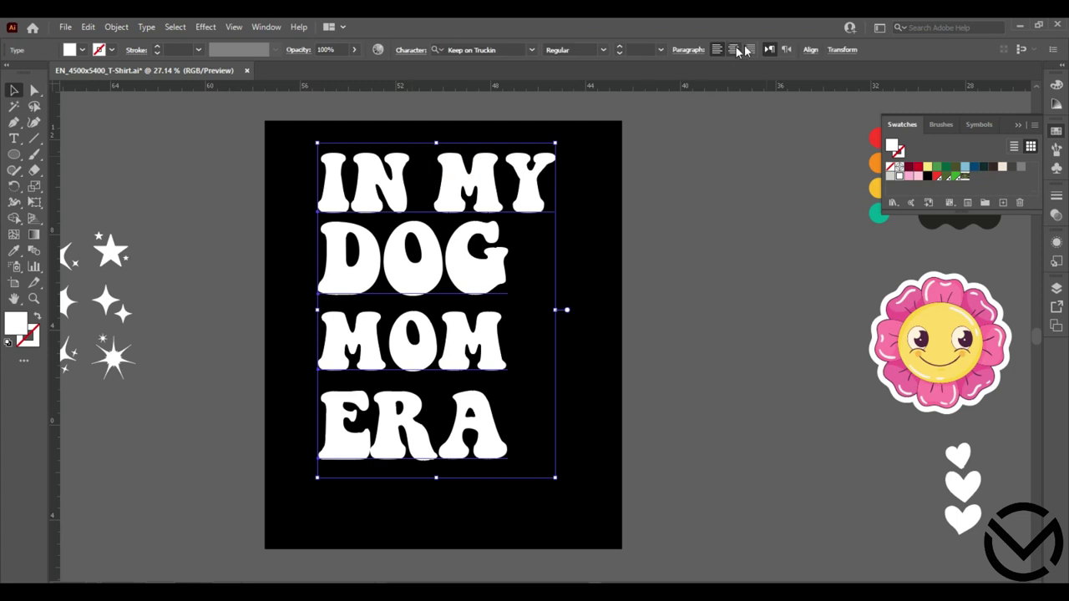
pyautogui.click(807, 50)
pyautogui.click(692, 86)
pyautogui.click(598, 227)
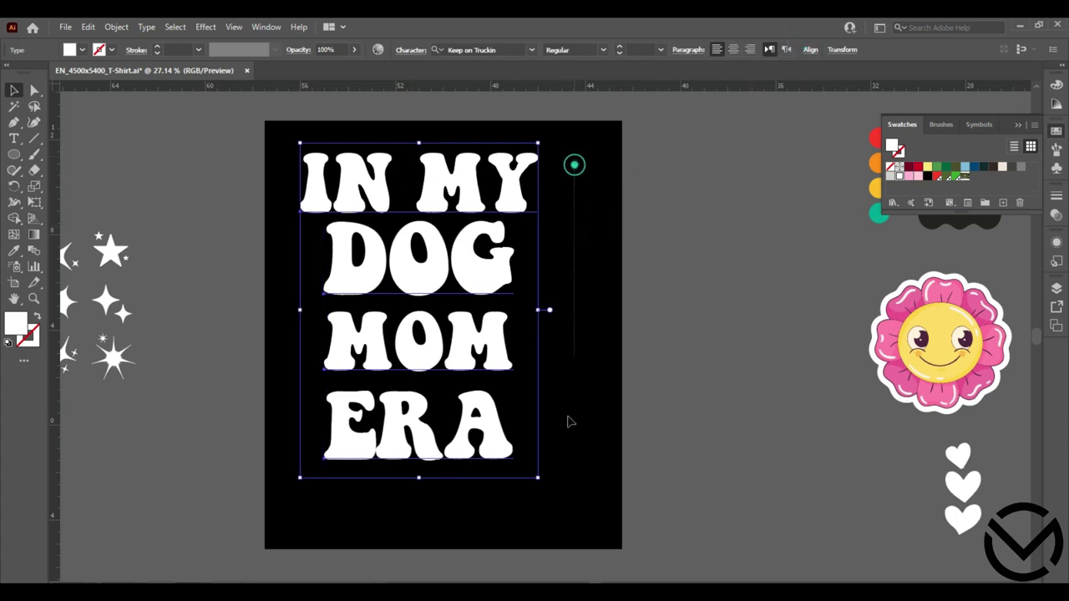
# Move the four-line text block to the middle of the artboard and even out the vertical spacing between the lines
pyautogui.moveTo(502, 446); pyautogui.dragTo(529, 464)
pyautogui.click(595, 383)
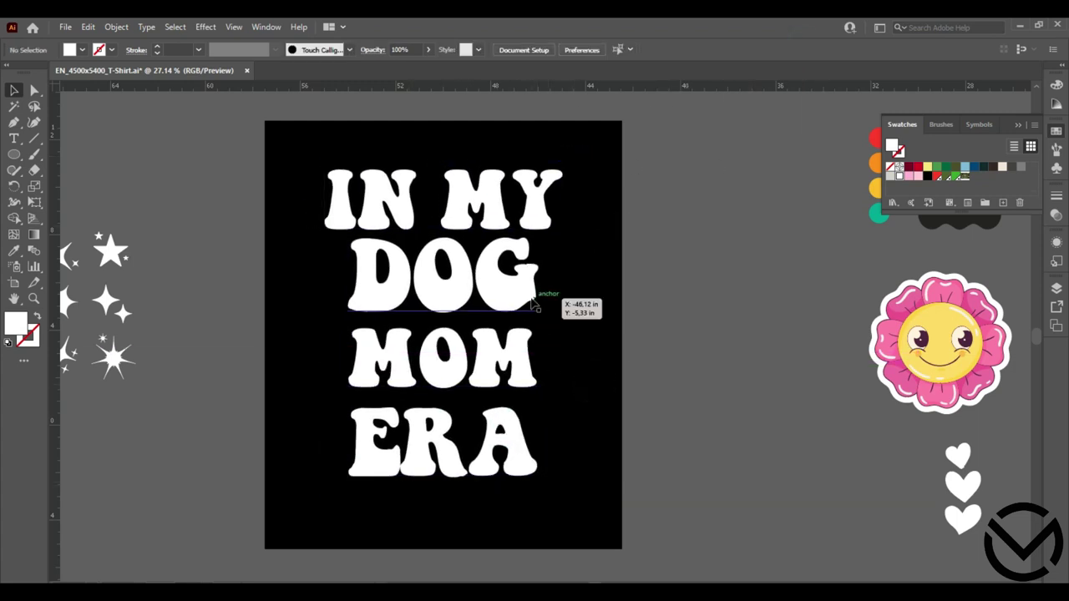
pyautogui.moveTo(584, 282); pyautogui.dragTo(494, 473)
pyautogui.moveTo(575, 379); pyautogui.dragTo(496, 468)
pyautogui.moveTo(496, 471)
pyautogui.mouseDown()
pyautogui.moveTo(497, 481)
pyautogui.moveTo(499, 469)
pyautogui.mouseUp()
pyautogui.click(580, 456)
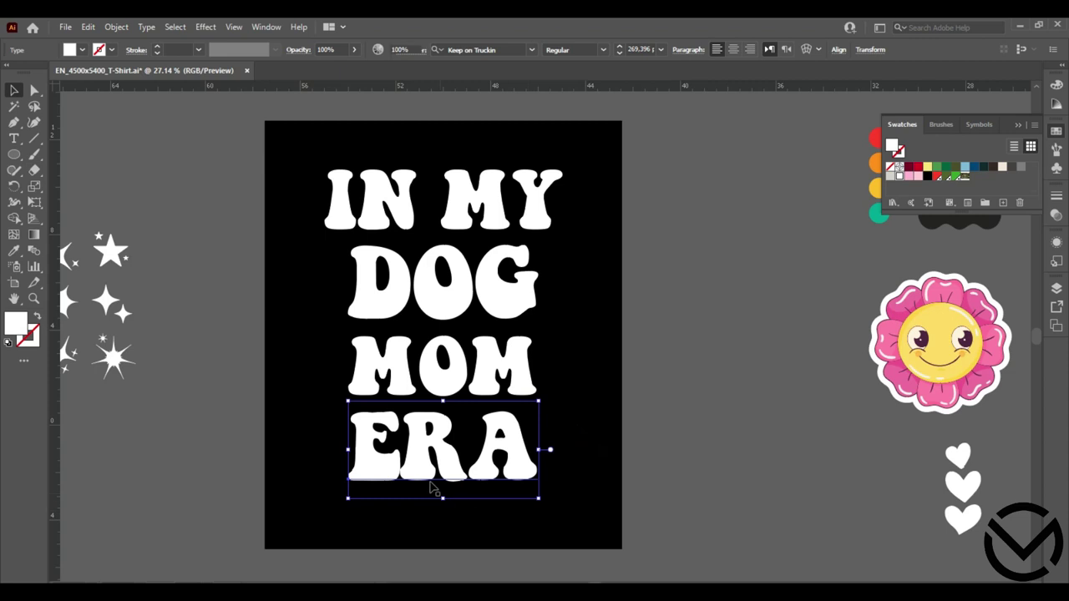
# Increase the letter tracking of the word ERA to 70
pyautogui.doubleClick(406, 474)
pyautogui.click(13, 92)
pyautogui.click(407, 51)
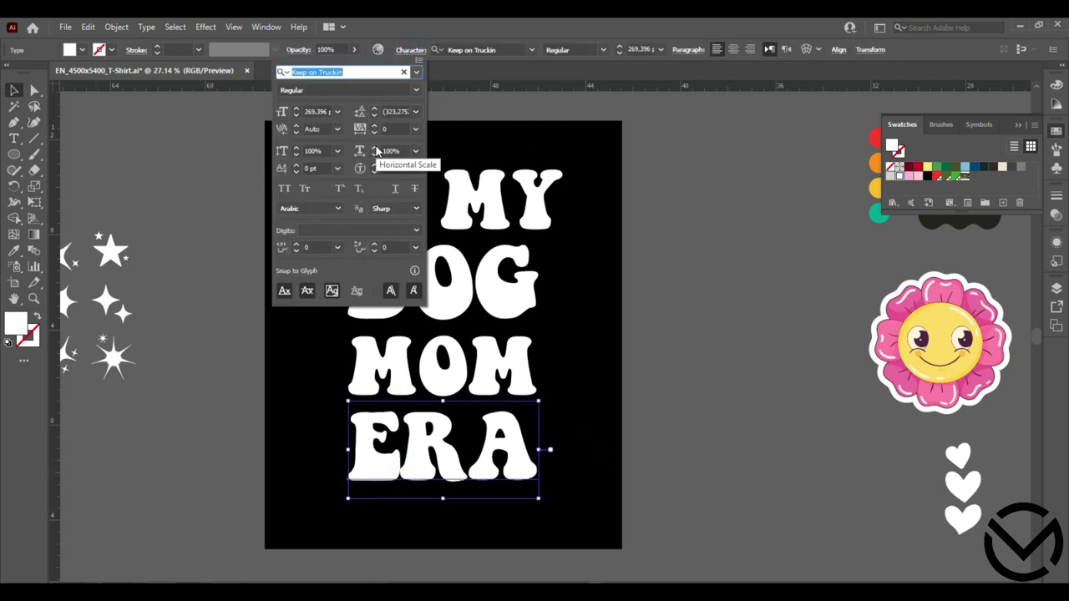
pyautogui.click(375, 127)
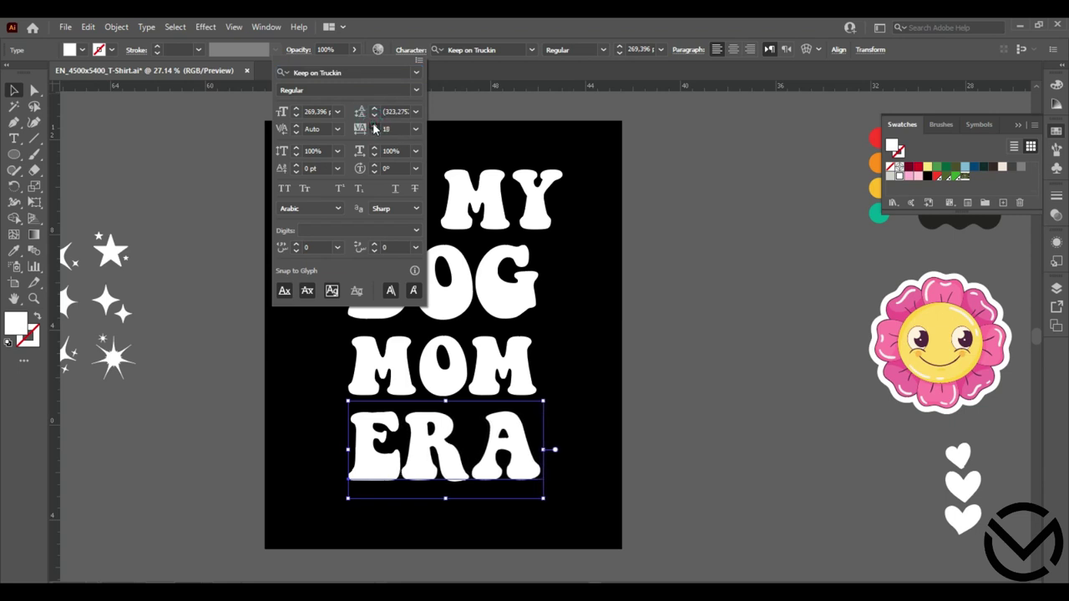
pyautogui.scroll(4, 374, 128)
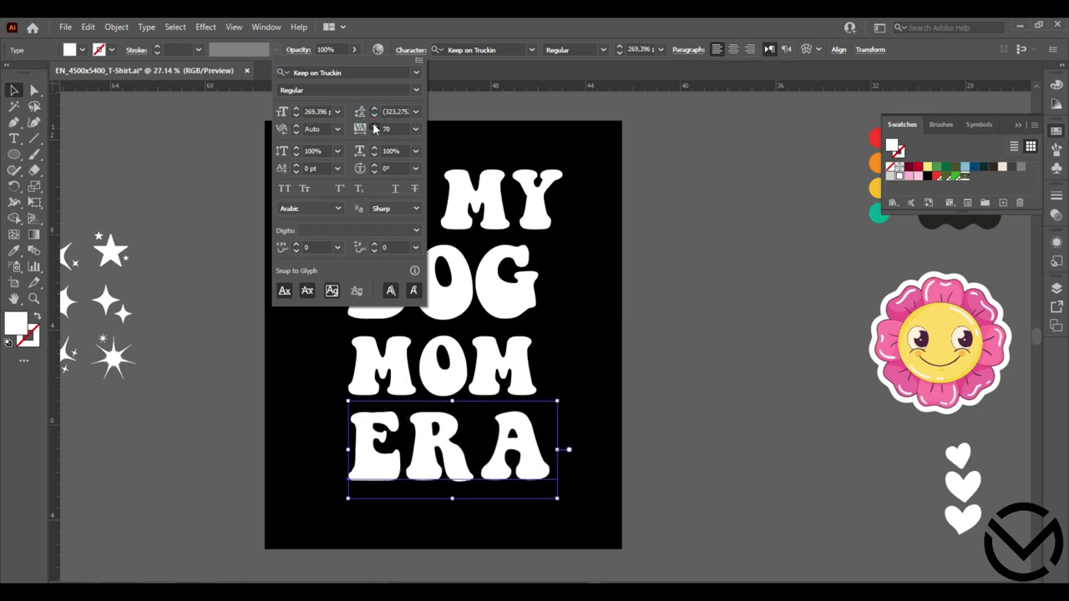
pyautogui.click(586, 314)
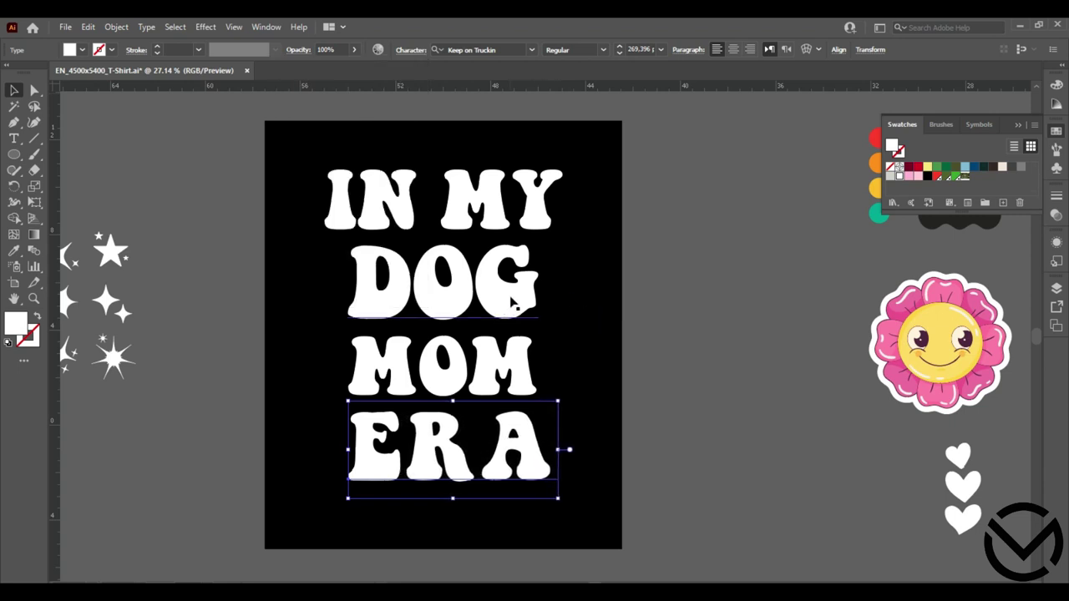
# Expand all four text lines into editable shapes
pyautogui.click(454, 299)
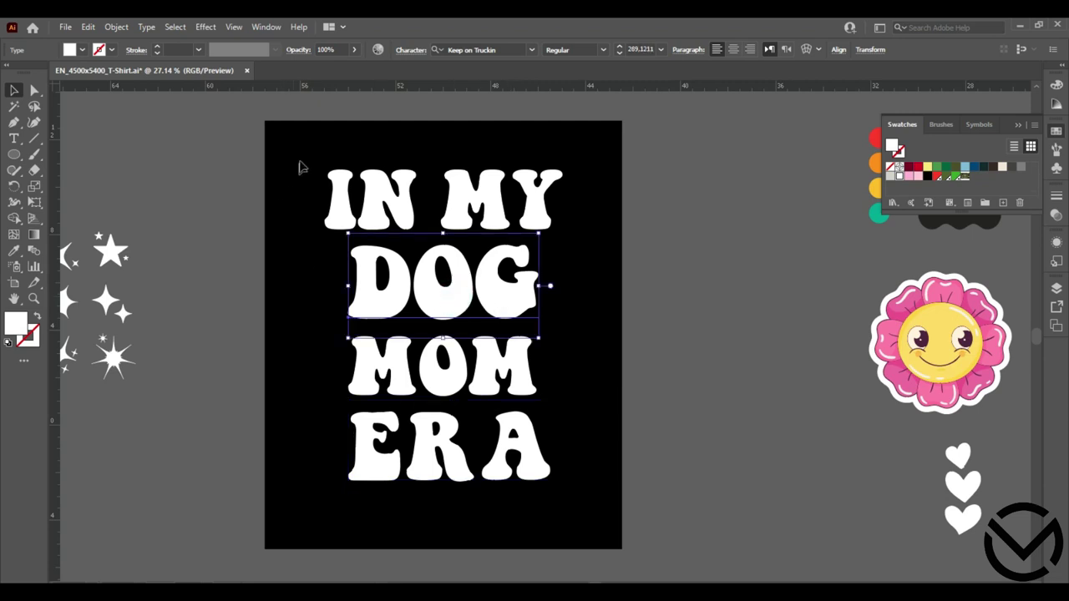
pyautogui.hotkey('ctrl', 'a')
pyautogui.click(117, 26)
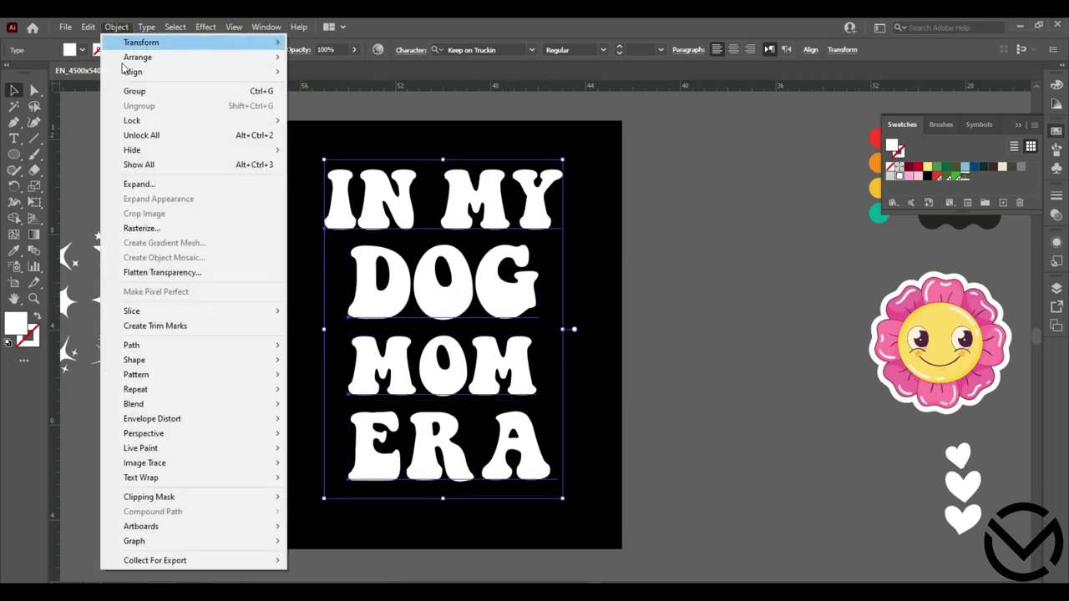
pyautogui.click(138, 178)
pyautogui.click(522, 389)
pyautogui.click(622, 302)
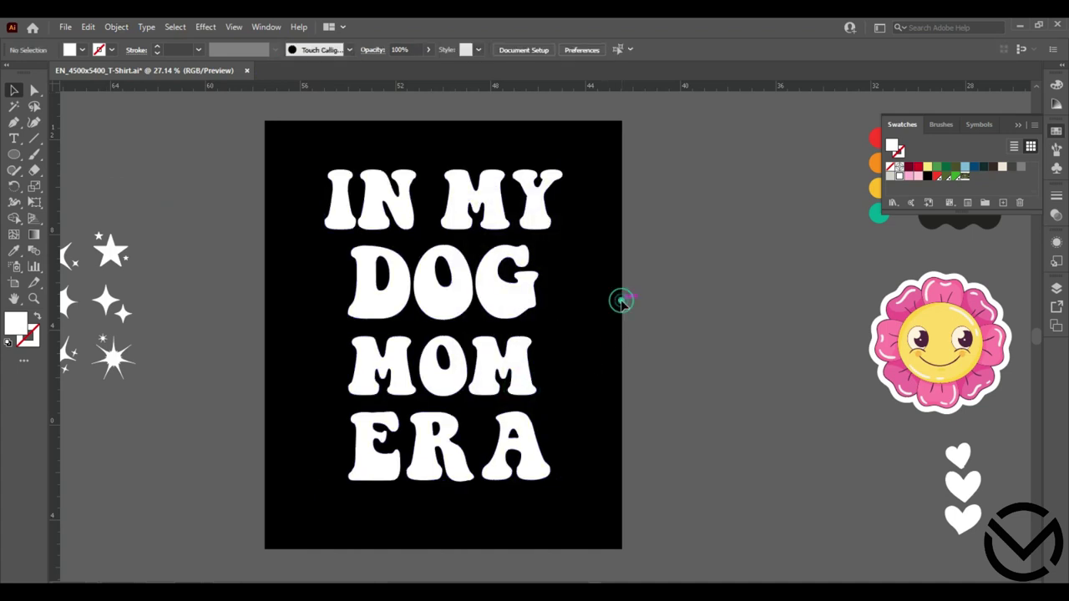
# Select the O of DOG with Direct Selection and try removing inner contour points with the Delete Anchor Point tool
pyautogui.press('z')
pyautogui.moveTo(513, 320); pyautogui.dragTo(579, 320)
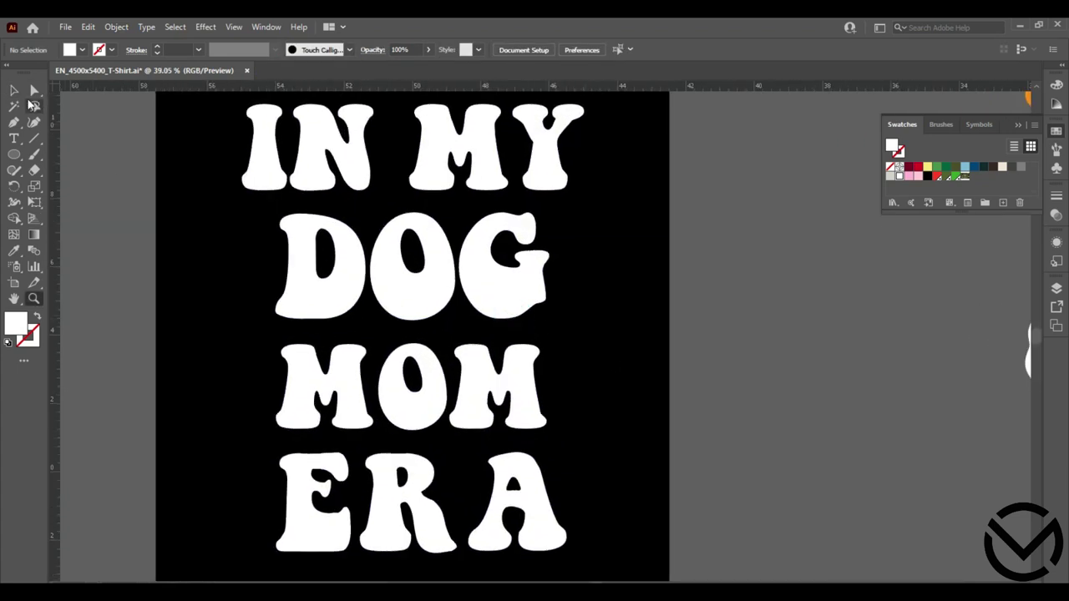
pyautogui.click(15, 92)
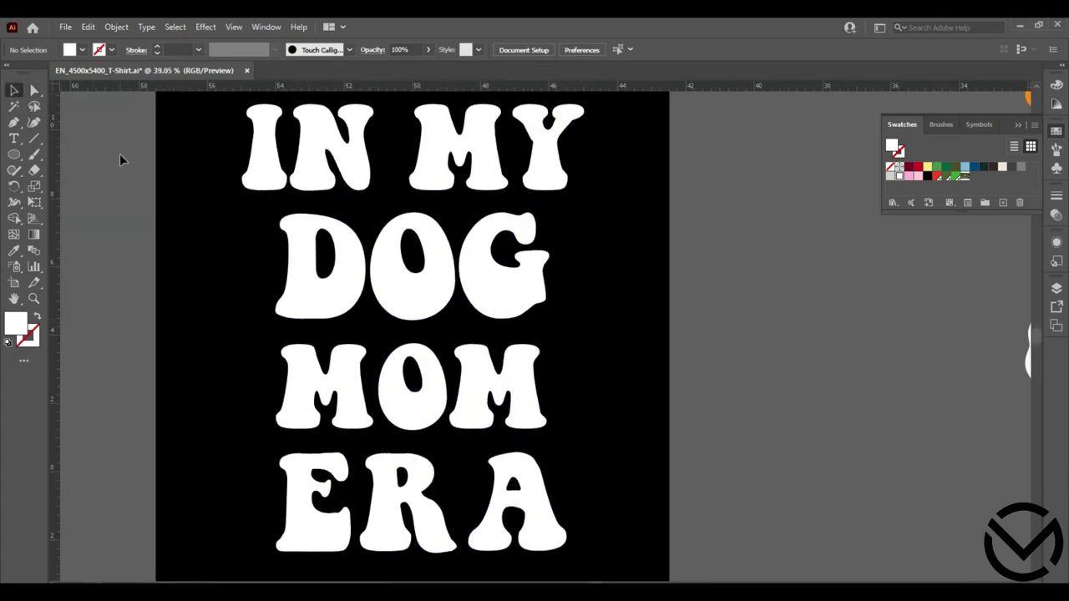
pyautogui.click(35, 91)
pyautogui.click(407, 294)
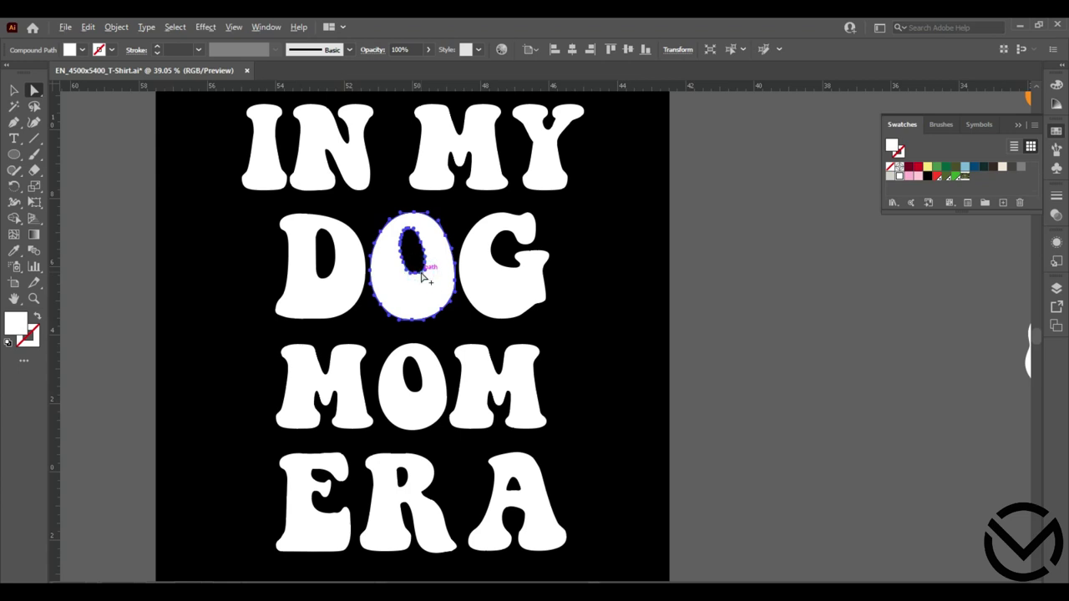
pyautogui.moveTo(29, 127); pyautogui.dragTo(56, 153)
pyautogui.click(413, 276)
pyautogui.click(641, 335)
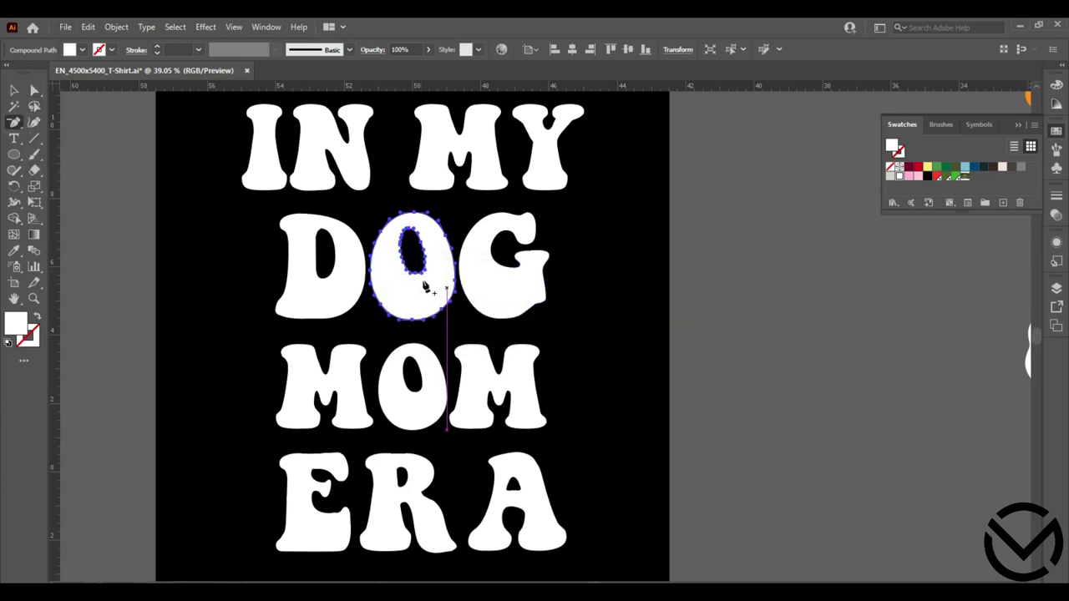
pyautogui.click(425, 281)
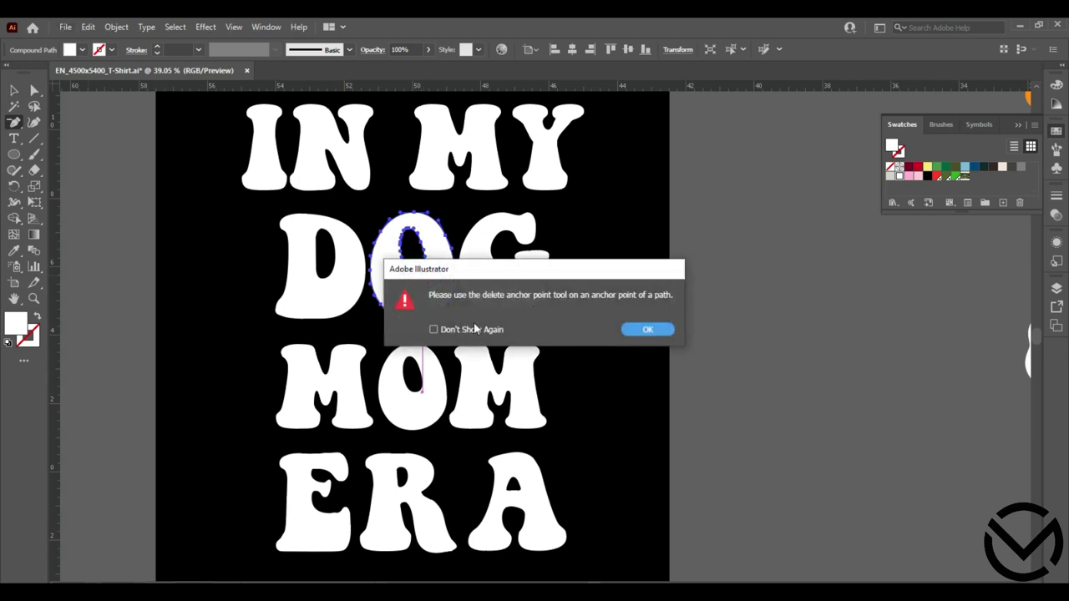
pyautogui.click(648, 332)
# Delete the anchor points of the inner hole in the O of DOG to make the letter solid
pyautogui.click(420, 275)
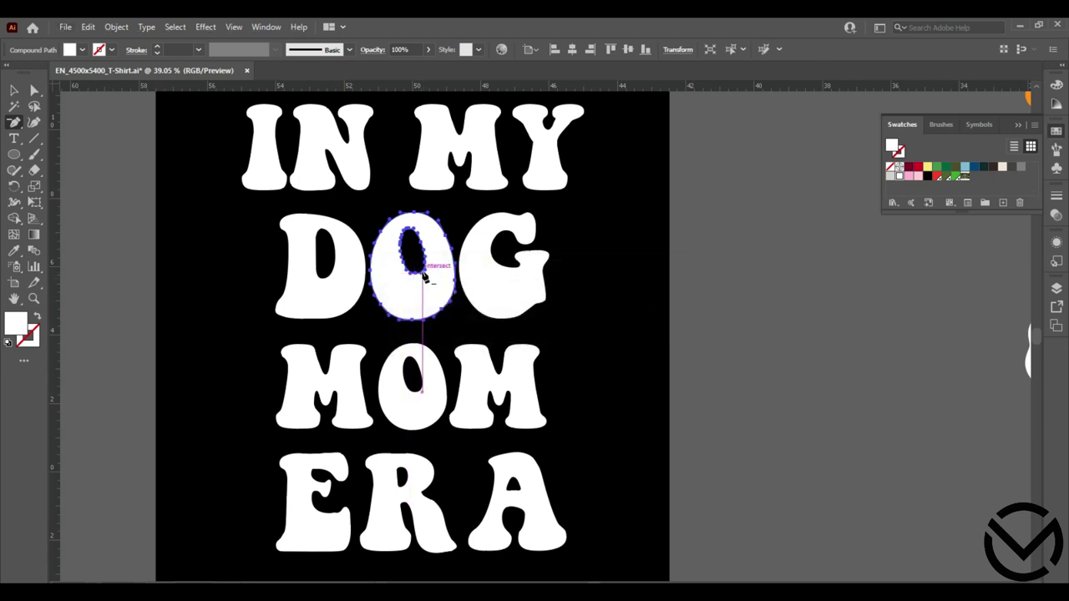
pyautogui.click(423, 265)
pyautogui.click(418, 254)
pyautogui.click(414, 244)
pyautogui.click(411, 238)
pyautogui.click(405, 240)
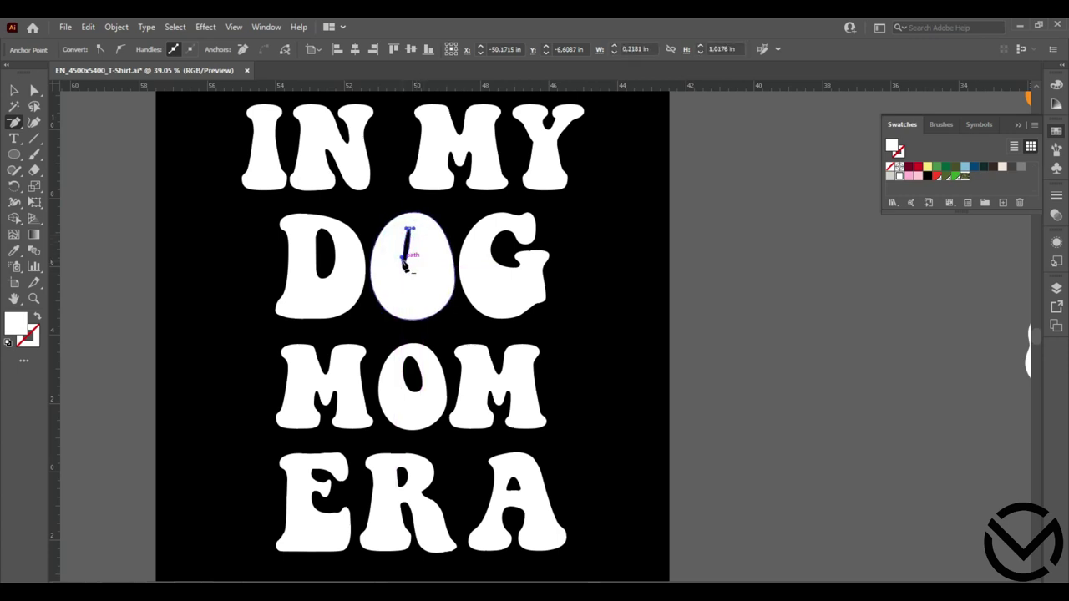
pyautogui.click(410, 234)
pyautogui.click(409, 229)
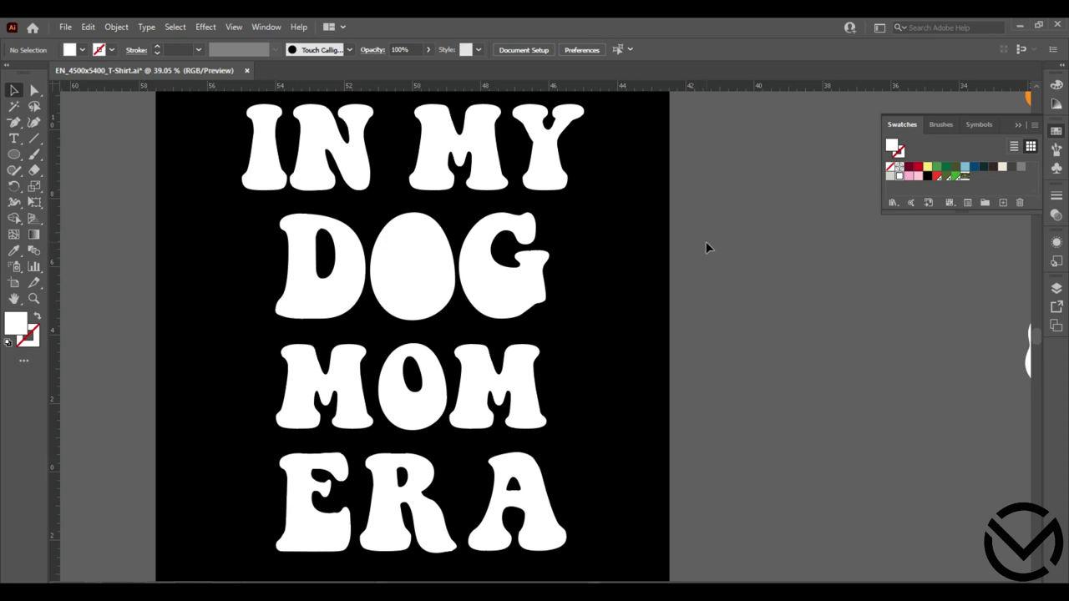
pyautogui.click(438, 295)
pyautogui.click(721, 309)
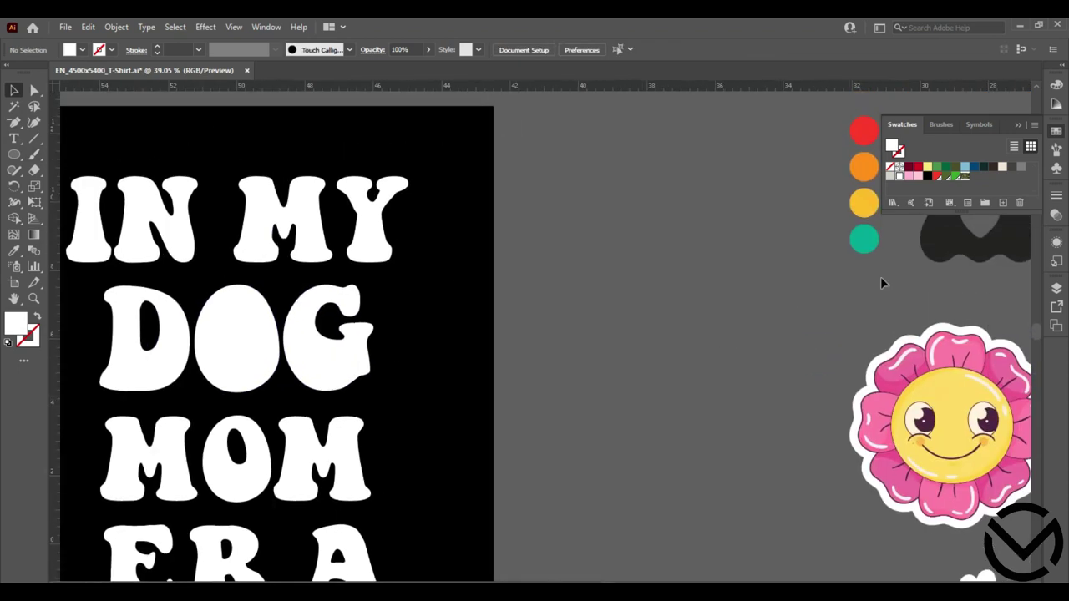
# Place the paw graphic beside the artboard, bring it forward in the stacking order and fill it with black
pyautogui.moveTo(880, 277); pyautogui.dragTo(826, 346)
pyautogui.rightClick(837, 321)
pyautogui.moveTo(874, 486)
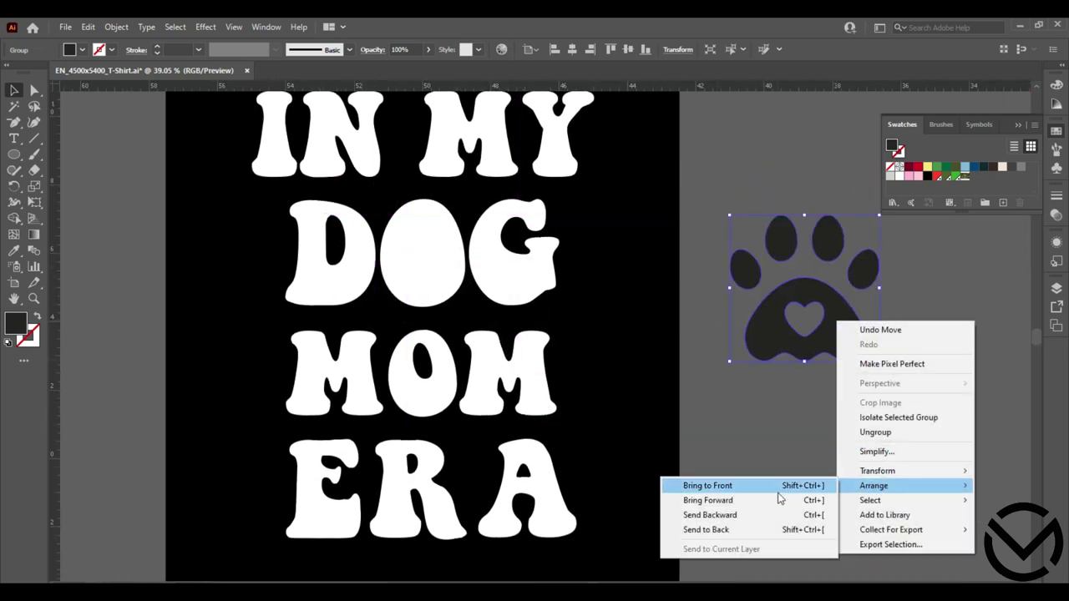
pyautogui.click(719, 501)
pyautogui.click(928, 175)
pyautogui.click(929, 295)
# Shrink the black paw and place it centered inside the solid O of DOG
pyautogui.moveTo(849, 338); pyautogui.dragTo(818, 351)
pyautogui.moveTo(849, 226); pyautogui.dragTo(441, 273)
pyautogui.click(763, 260)
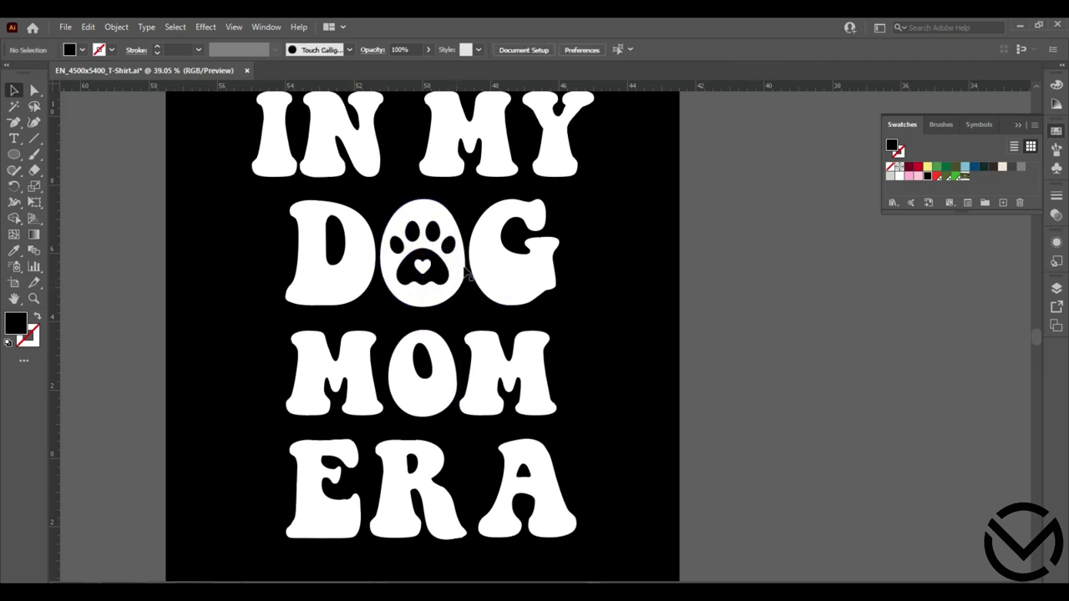
# Ungroup the letters of the word DOG
pyautogui.click(423, 266)
pyautogui.rightClick(451, 259)
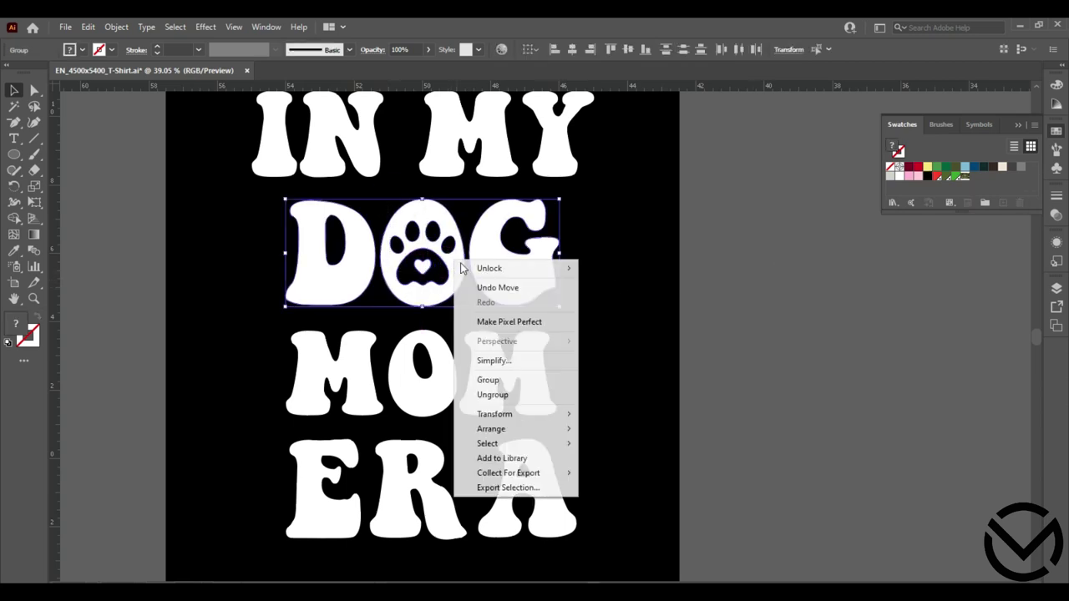
pyautogui.click(656, 337)
pyautogui.rightClick(513, 265)
pyautogui.click(544, 401)
pyautogui.click(709, 315)
# Select the O of DOG with the paw and make an opacity mask from them with Invert Mask enabled
pyautogui.click(463, 203)
pyautogui.keyDown('shift'); pyautogui.click(461, 251); pyautogui.keyUp('shift')
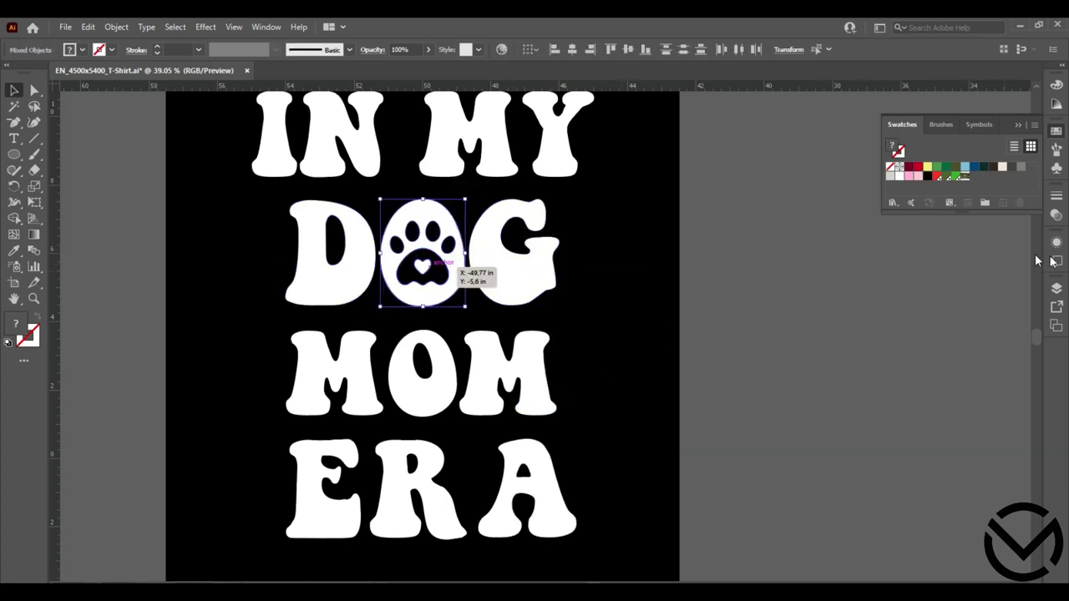
pyautogui.click(1057, 214)
pyautogui.click(1011, 232)
pyautogui.click(989, 260)
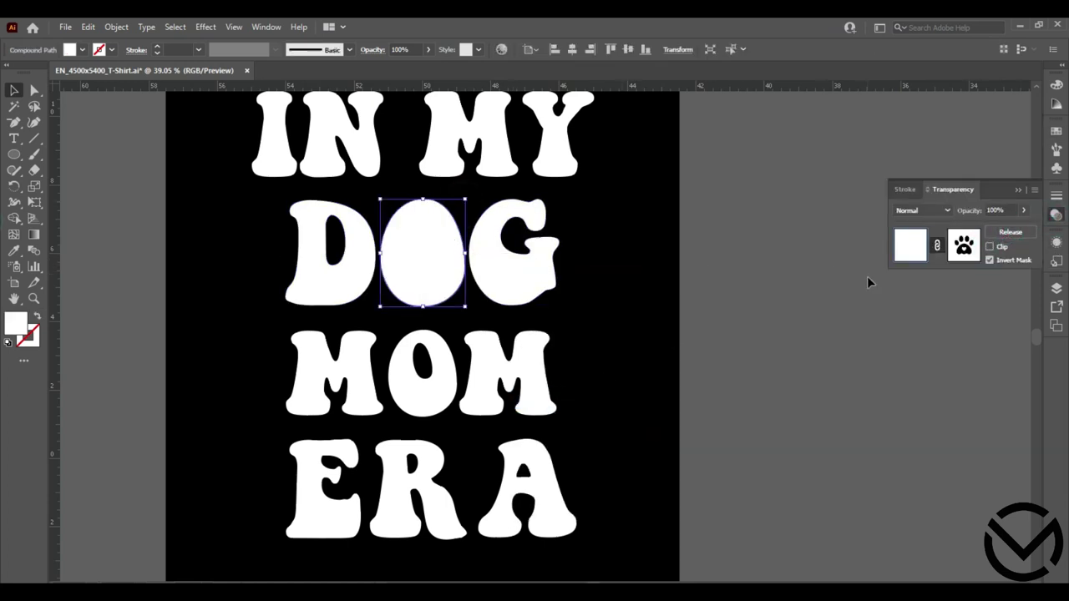
pyautogui.click(814, 245)
pyautogui.moveTo(434, 293)
pyautogui.mouseDown()
pyautogui.moveTo(456, 286)
pyautogui.moveTo(446, 280)
pyautogui.mouseUp()
pyautogui.hotkey('ctrl', 'z')
pyautogui.click(808, 225)
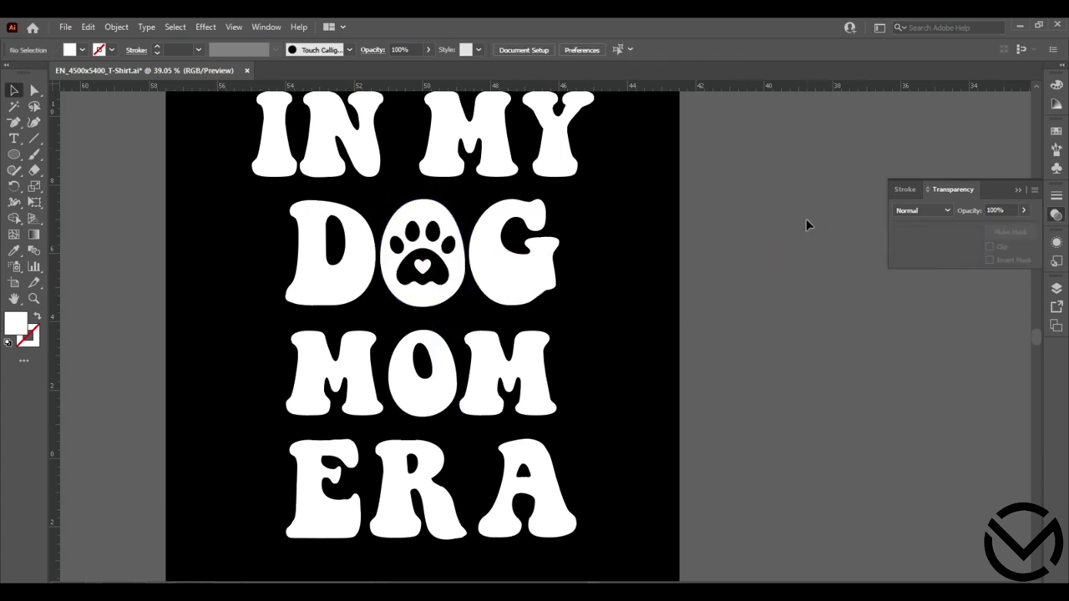
# Ungroup the letters of the word MOM
pyautogui.click(526, 376)
pyautogui.rightClick(537, 370)
pyautogui.click(567, 249)
pyautogui.click(625, 317)
# Move the two Ms of MOM outward to widen the gap and delete the O between them
pyautogui.click(533, 384)
pyautogui.moveTo(535, 386); pyautogui.dragTo(543, 386)
pyautogui.click(321, 372)
pyautogui.moveTo(320, 372); pyautogui.dragTo(304, 372)
pyautogui.click(537, 372)
pyautogui.moveTo(537, 372); pyautogui.dragTo(545, 373)
pyautogui.click(435, 400)
pyautogui.press('Delete')
# Move the smiling flower sticker next to the artboard, shrink it to about letter height and place it between the two Ms of MOM
pyautogui.moveTo(840, 315); pyautogui.dragTo(623, 399)
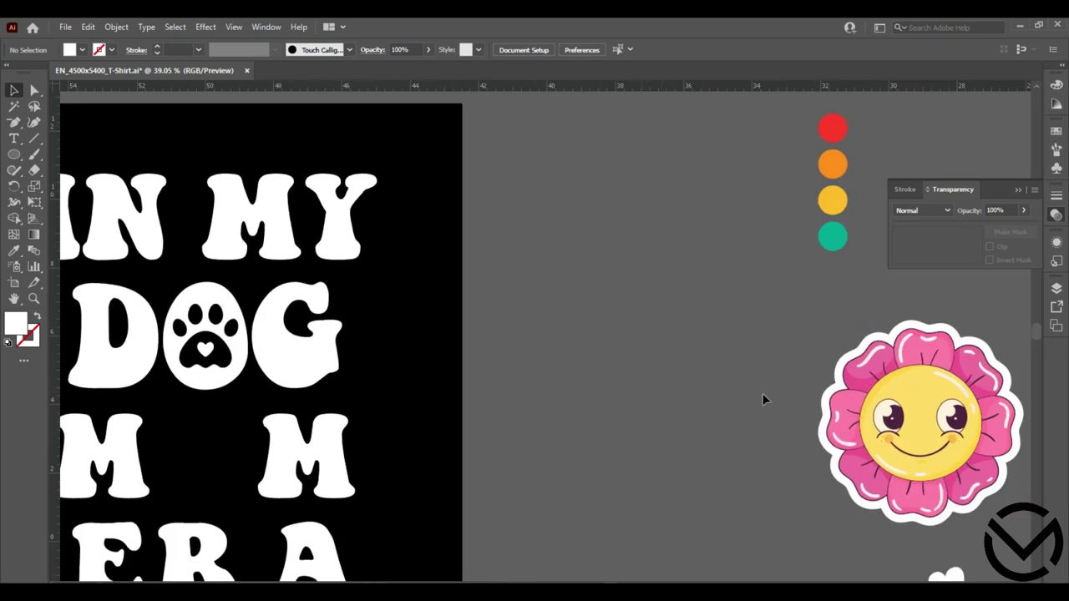
pyautogui.moveTo(898, 468); pyautogui.dragTo(560, 447)
pyautogui.click(524, 545)
pyautogui.moveTo(529, 542); pyautogui.dragTo(720, 439)
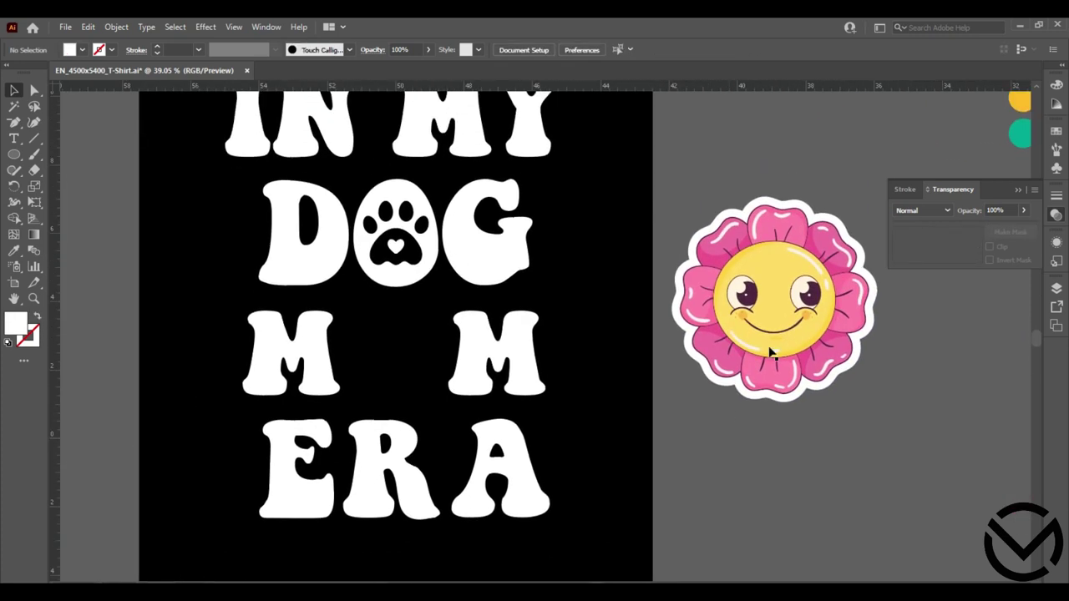
pyautogui.click(717, 351)
pyautogui.moveTo(673, 198); pyautogui.dragTo(807, 333)
pyautogui.moveTo(838, 373); pyautogui.dragTo(417, 391)
pyautogui.click(727, 374)
# Recolor the flower artwork on the color wheel, shifting its petals to magenta and its face to orange-yellow
pyautogui.click(418, 373)
pyautogui.click(501, 49)
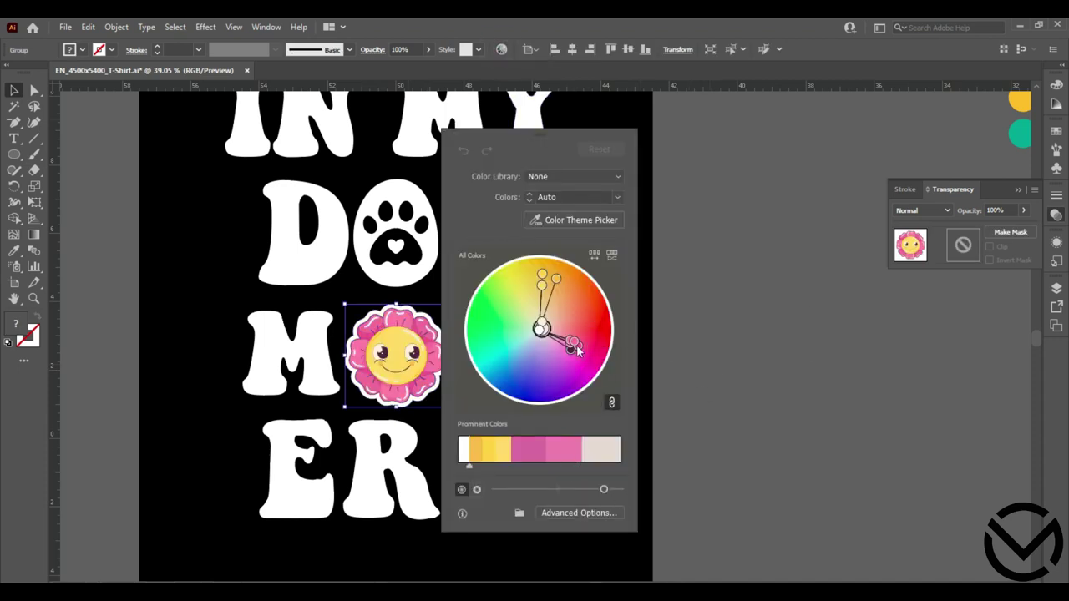
pyautogui.moveTo(583, 354); pyautogui.dragTo(581, 346)
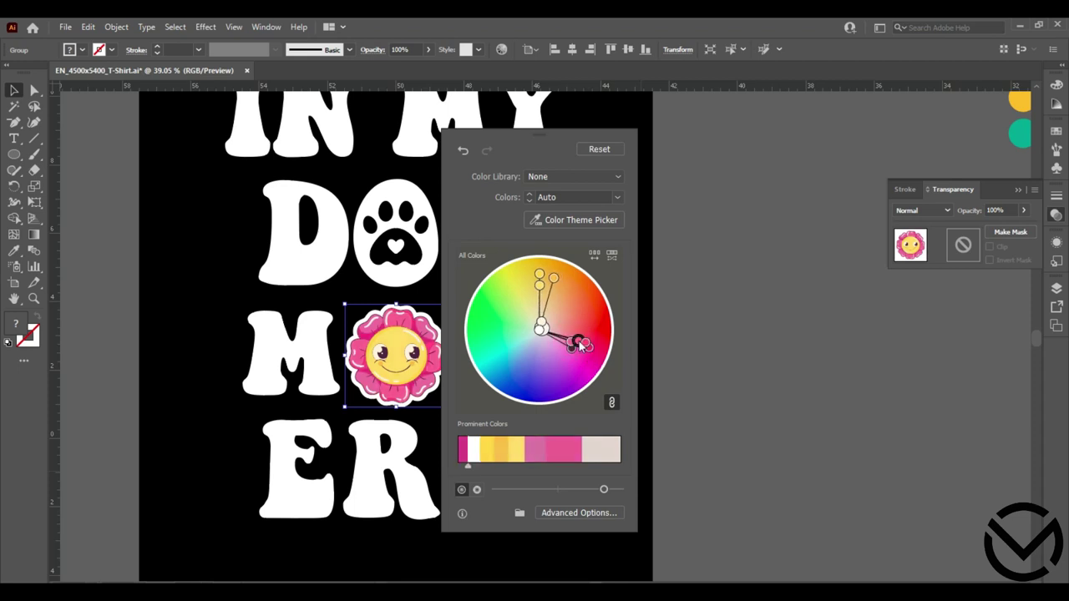
pyautogui.moveTo(564, 277)
pyautogui.mouseDown()
pyautogui.moveTo(560, 267)
pyautogui.moveTo(553, 285)
pyautogui.mouseUp()
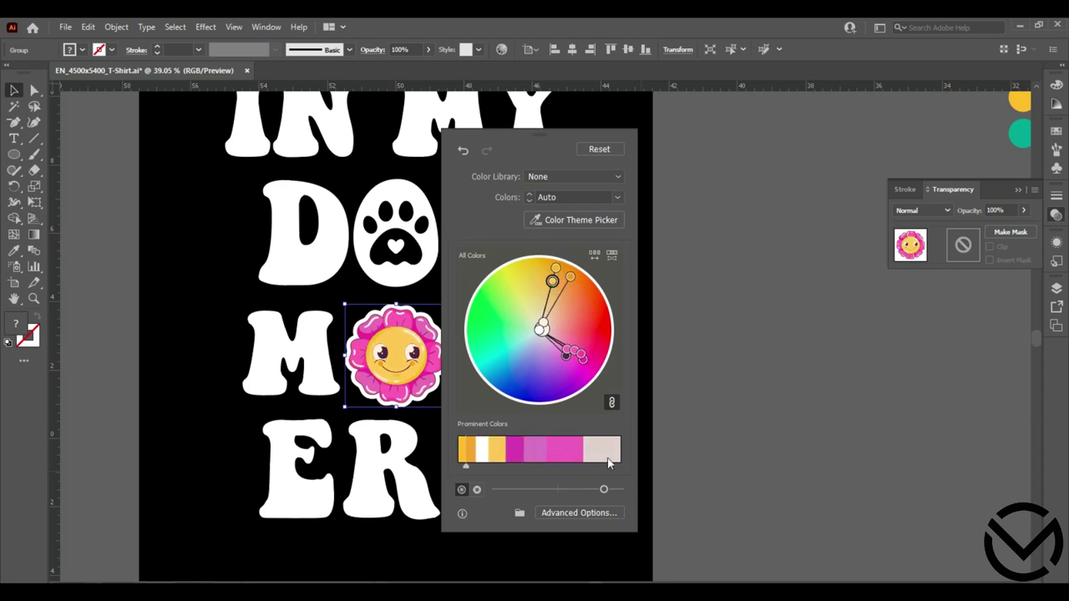
pyautogui.moveTo(542, 330); pyautogui.dragTo(543, 332)
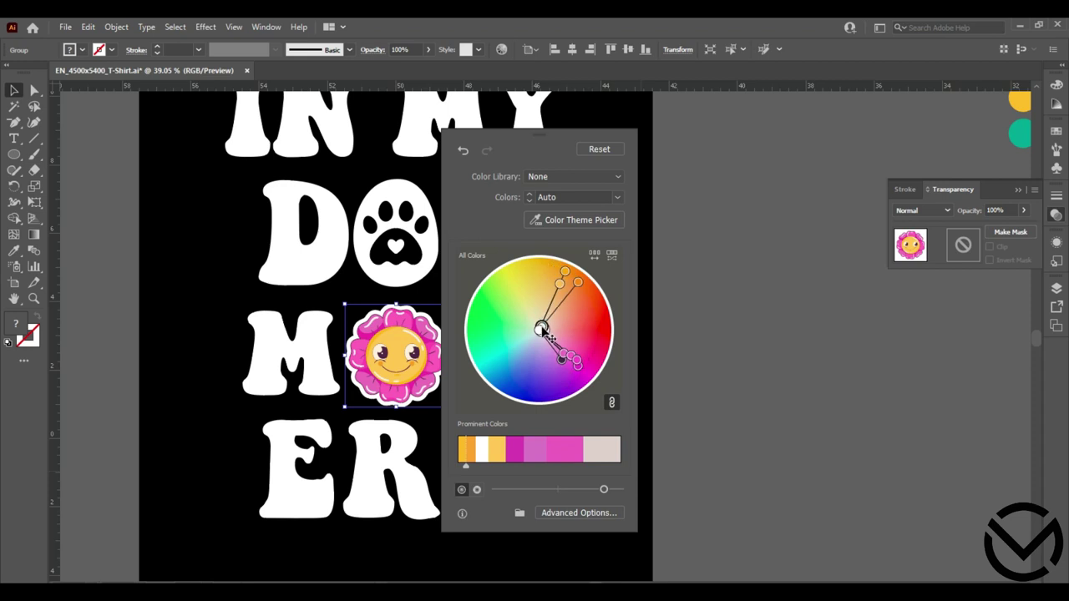
pyautogui.click(722, 330)
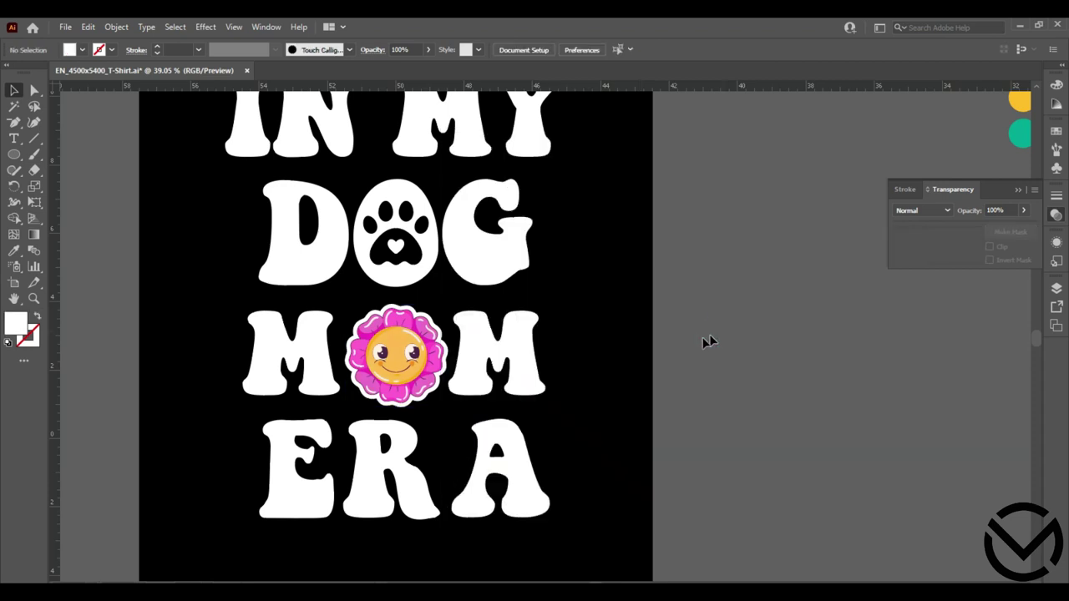
# Isolate the flower group, delete its white outer outline and leave isolation mode
pyautogui.click(433, 376)
pyautogui.click(738, 382)
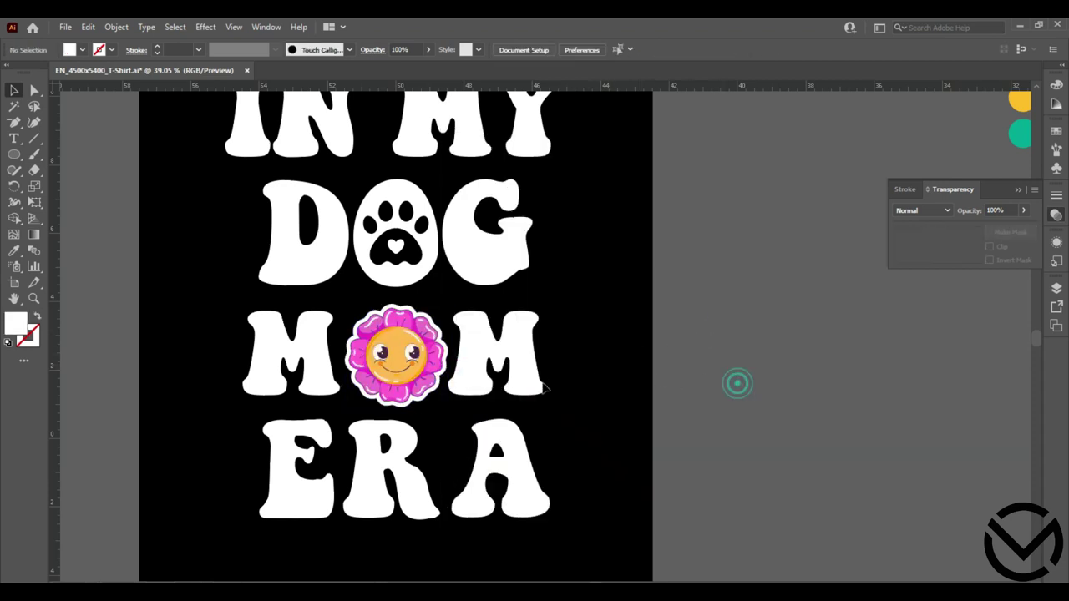
pyautogui.click(450, 356)
pyautogui.doubleClick(450, 355)
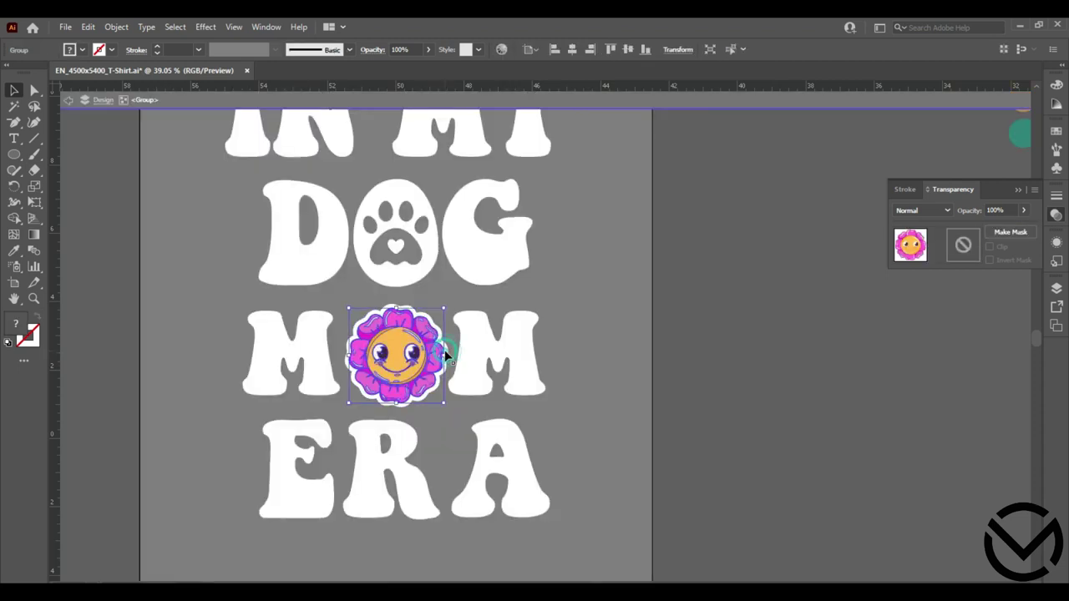
pyautogui.doubleClick(446, 356)
pyautogui.press('Delete')
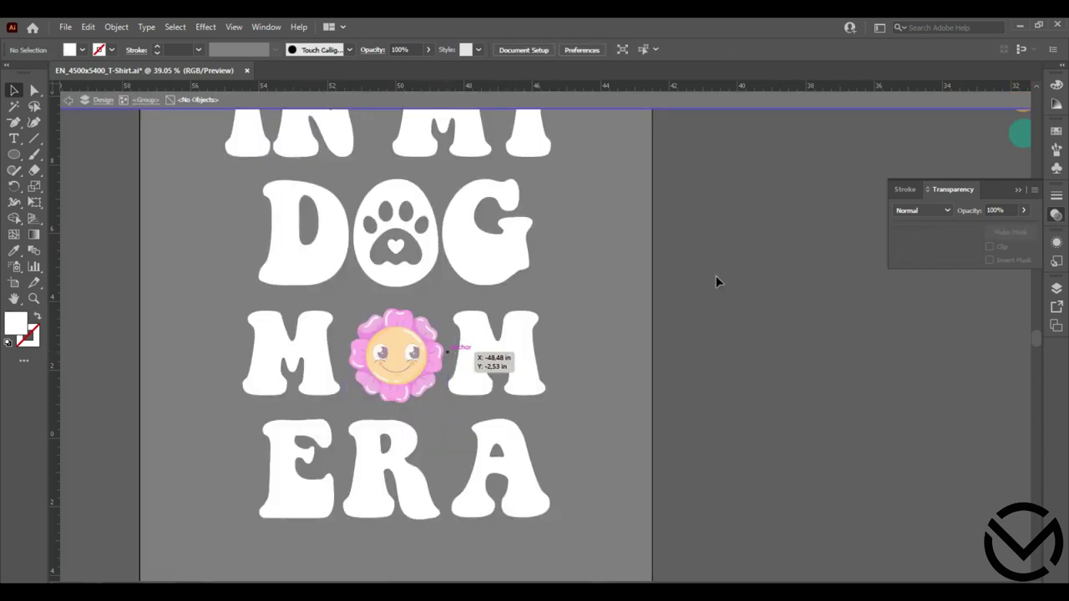
pyautogui.doubleClick(715, 276)
# Move the red, orange, yellow and teal palette circles close beside the artboard
pyautogui.scroll(1, 685, 329)
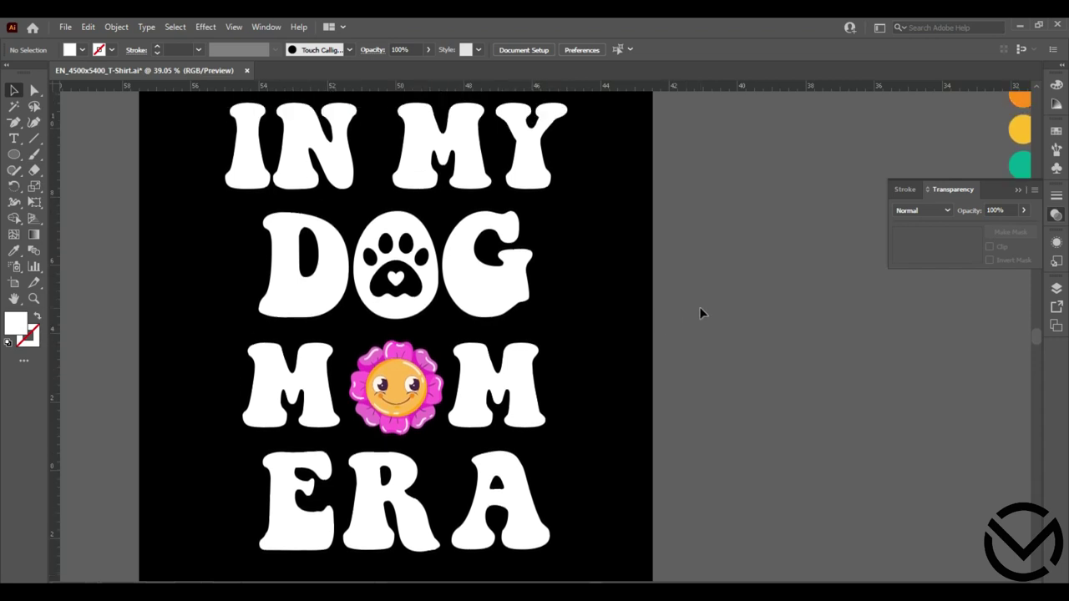
pyautogui.scroll(4, 848, 323)
pyautogui.moveTo(927, 306); pyautogui.dragTo(744, 366)
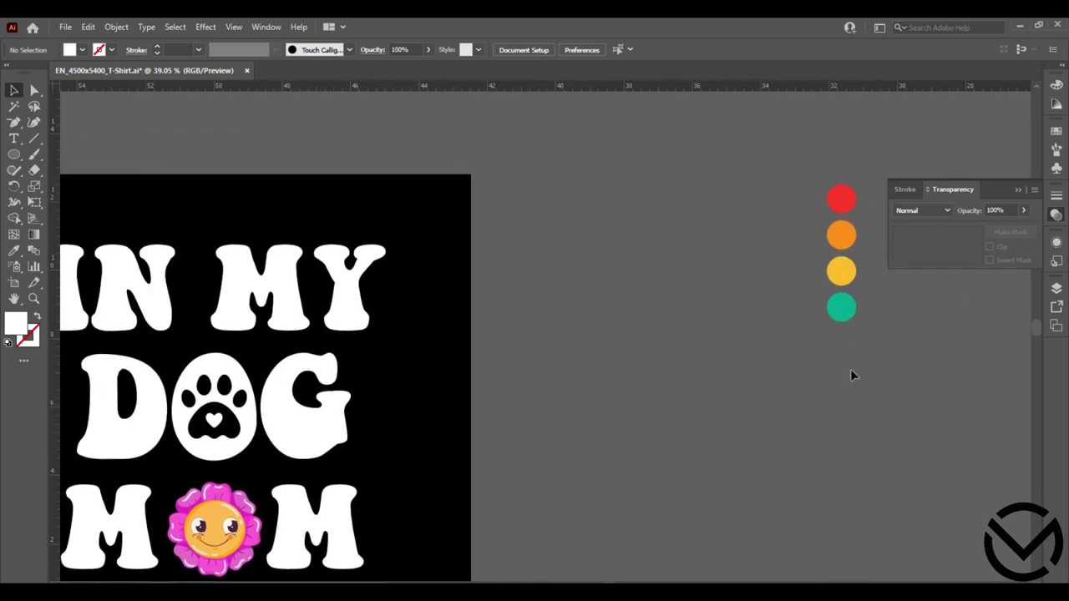
pyautogui.moveTo(869, 359); pyautogui.dragTo(821, 194)
pyautogui.moveTo(840, 272); pyautogui.dragTo(523, 322)
pyautogui.moveTo(555, 434); pyautogui.dragTo(749, 357)
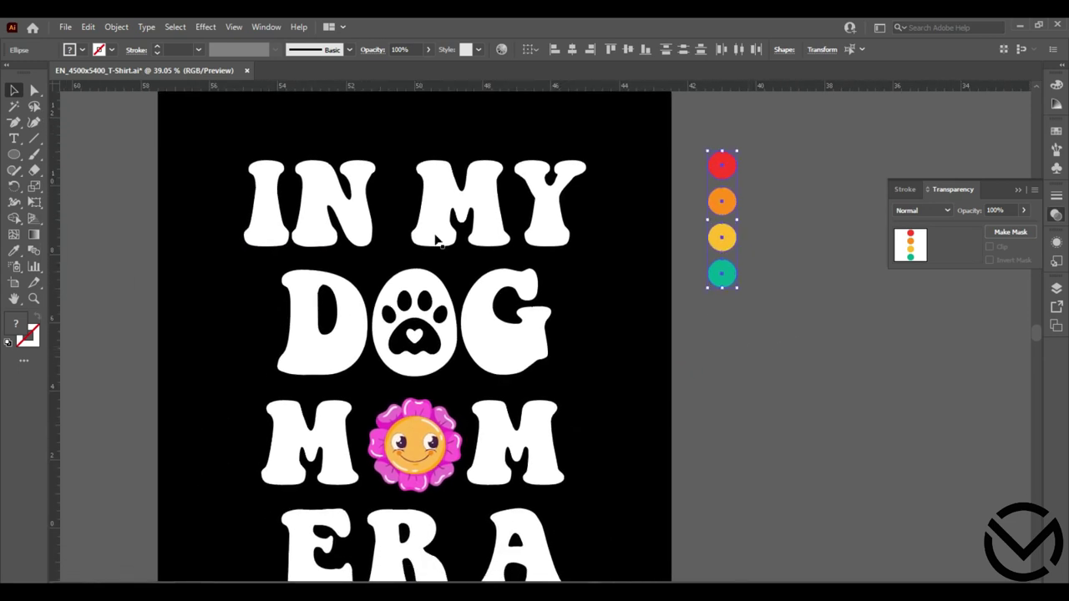
# Ungroup the letters of the line IN MY
pyautogui.click(267, 227)
pyautogui.rightClick(279, 224)
pyautogui.click(448, 288)
# Color the I of IN red and the N orange by sampling the palette circles with the Eyedropper
pyautogui.click(259, 220)
pyautogui.click(13, 250)
pyautogui.click(722, 164)
pyautogui.click(15, 90)
pyautogui.click(310, 175)
pyautogui.click(14, 250)
pyautogui.click(733, 204)
pyautogui.click(14, 90)
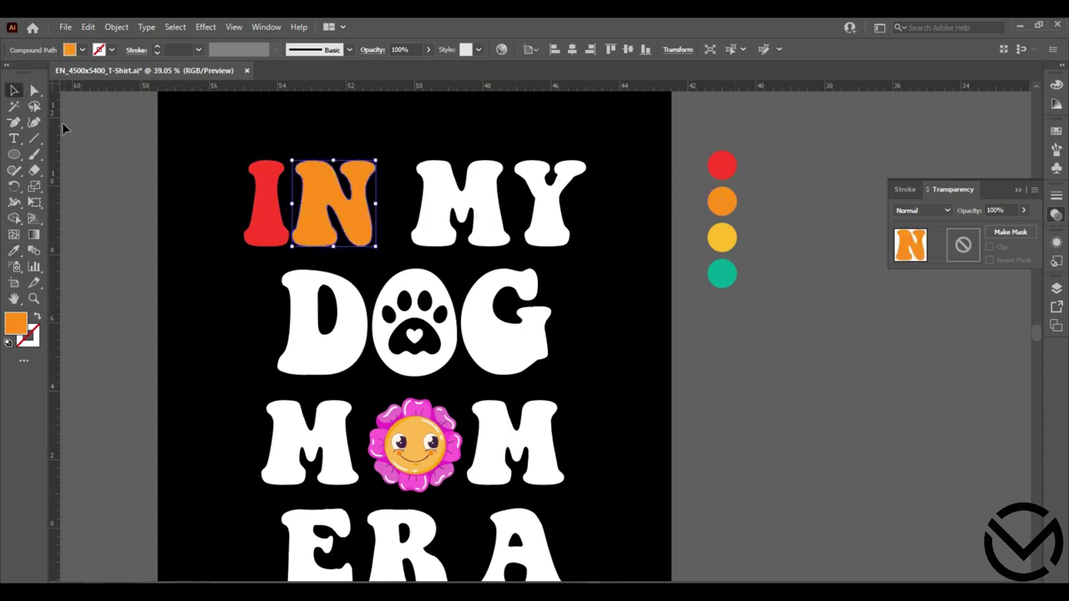
# Color the M of MY yellow and the Y teal with the Eyedropper from the palette circles
pyautogui.click(459, 208)
pyautogui.click(13, 250)
pyautogui.click(722, 237)
pyautogui.press('v')
pyautogui.click(549, 209)
pyautogui.press('i')
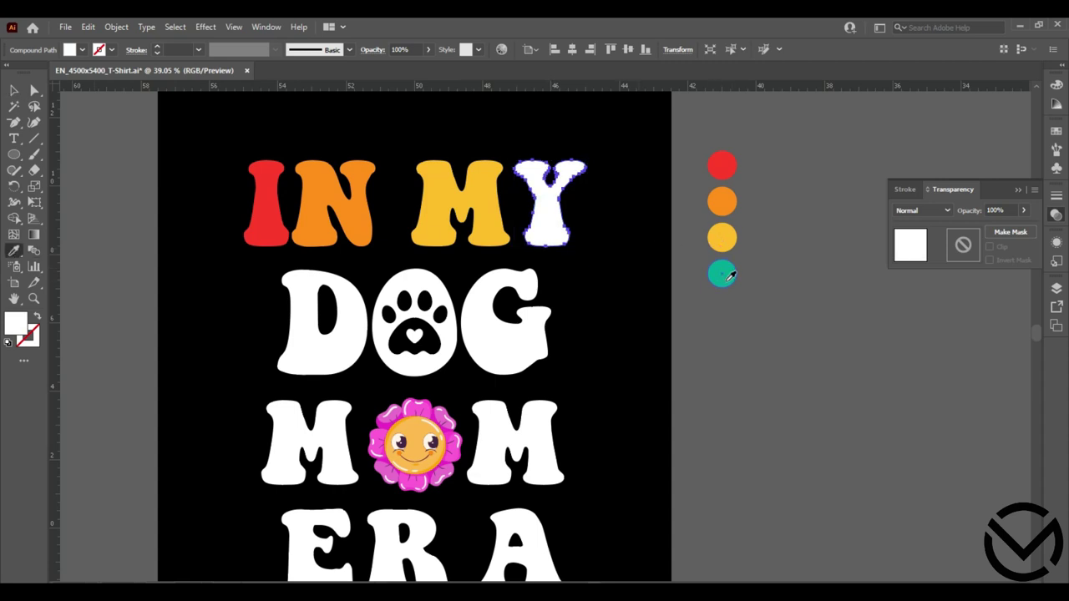
pyautogui.click(725, 277)
pyautogui.press('v')
pyautogui.click(81, 217)
# Color the D of DOG red by sampling the red palette circle
pyautogui.click(310, 353)
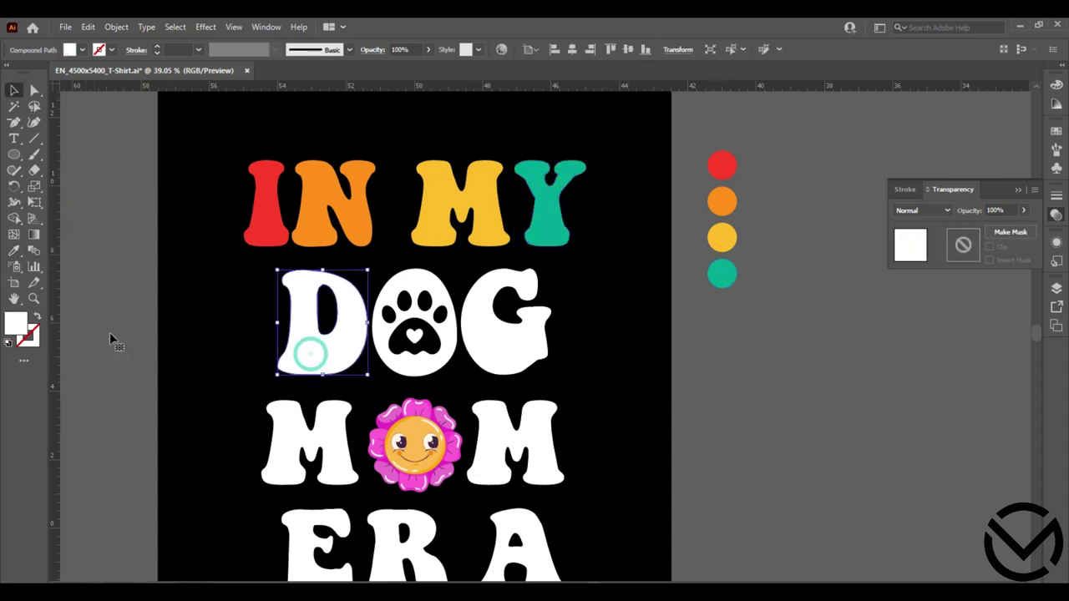
pyautogui.click(13, 251)
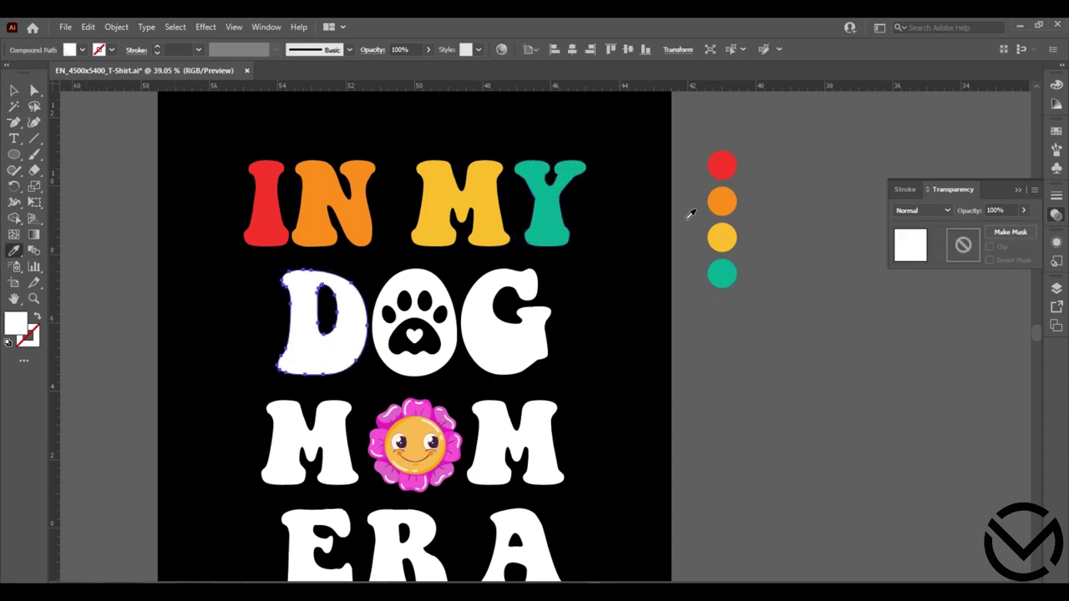
pyautogui.click(724, 163)
pyautogui.press('v')
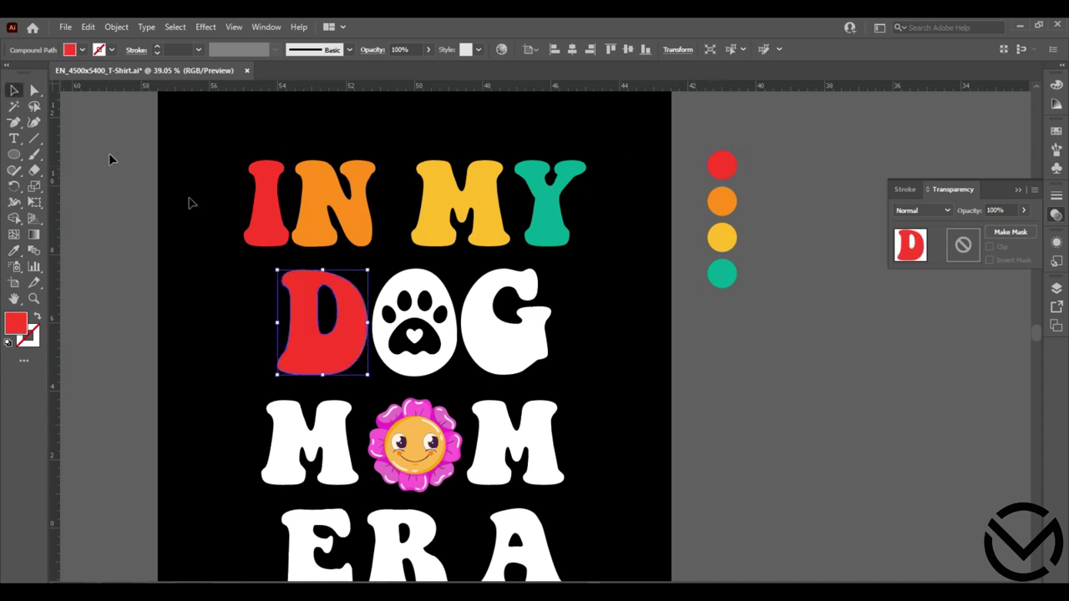
# Color the G of DOG teal and the masked paw O orange using the palette circles
pyautogui.click(519, 352)
pyautogui.click(13, 252)
pyautogui.click(723, 274)
pyautogui.press('v')
pyautogui.click(415, 355)
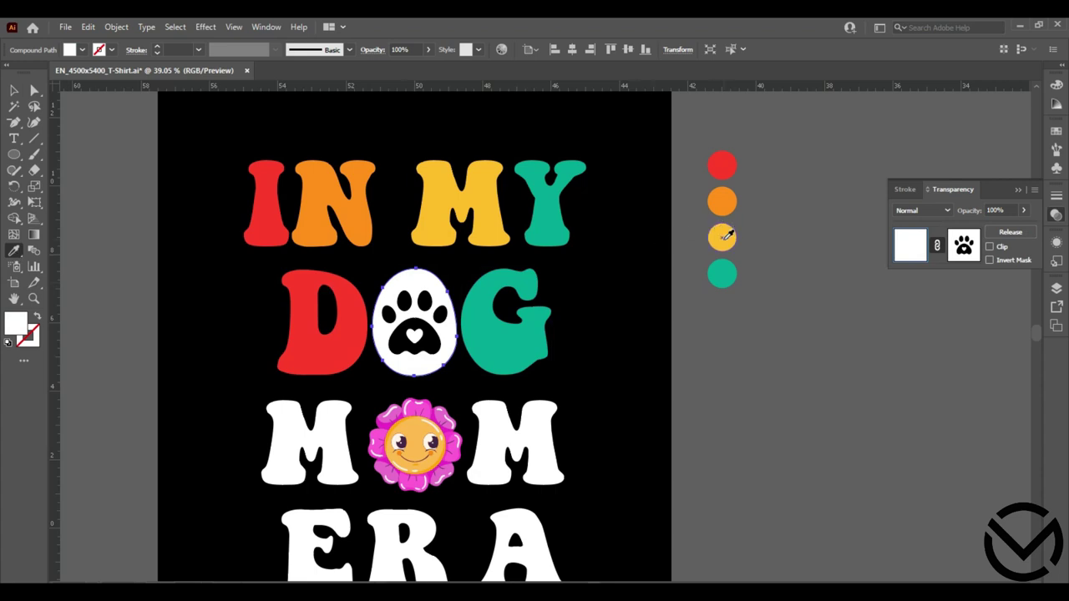
pyautogui.click(718, 207)
pyautogui.press('v')
# Color the first M of MOM orange and its last M yellow from the palette circles
pyautogui.click(309, 443)
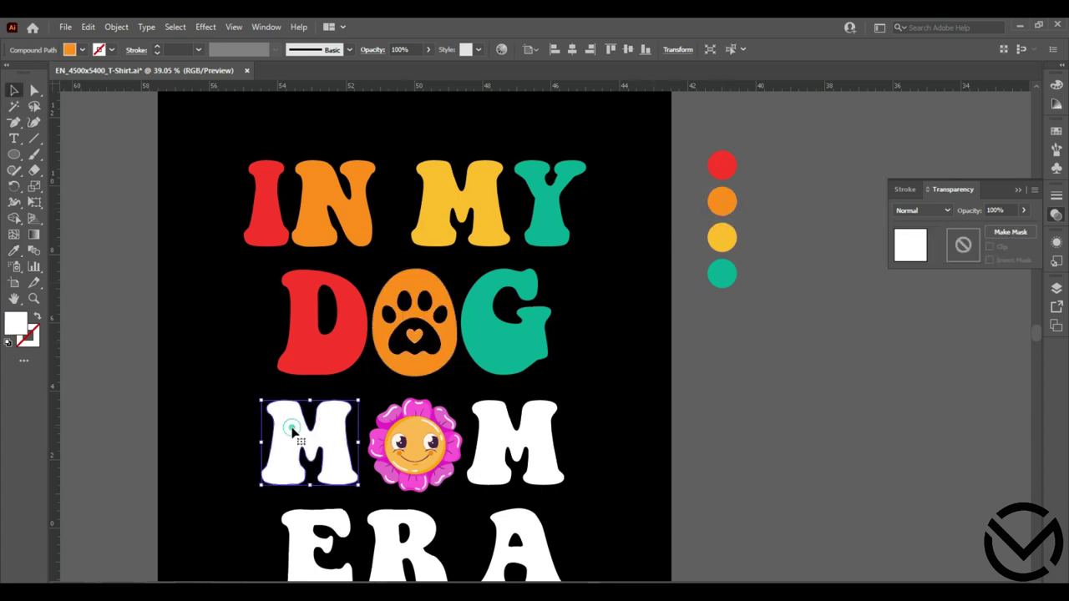
pyautogui.press('i')
pyautogui.click(722, 202)
pyautogui.click(14, 90)
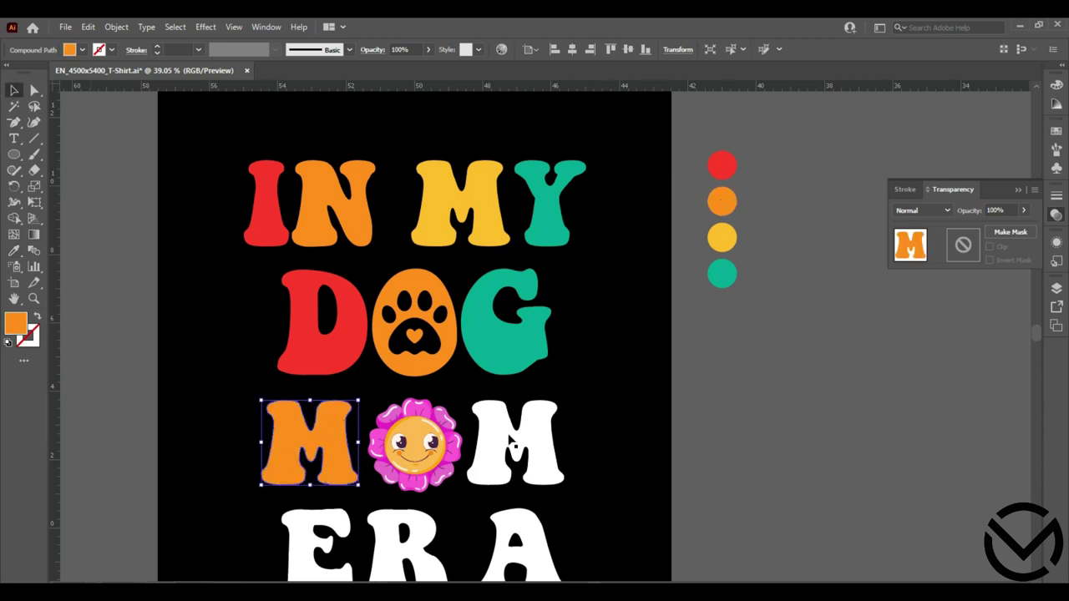
pyautogui.click(507, 436)
pyautogui.click(14, 250)
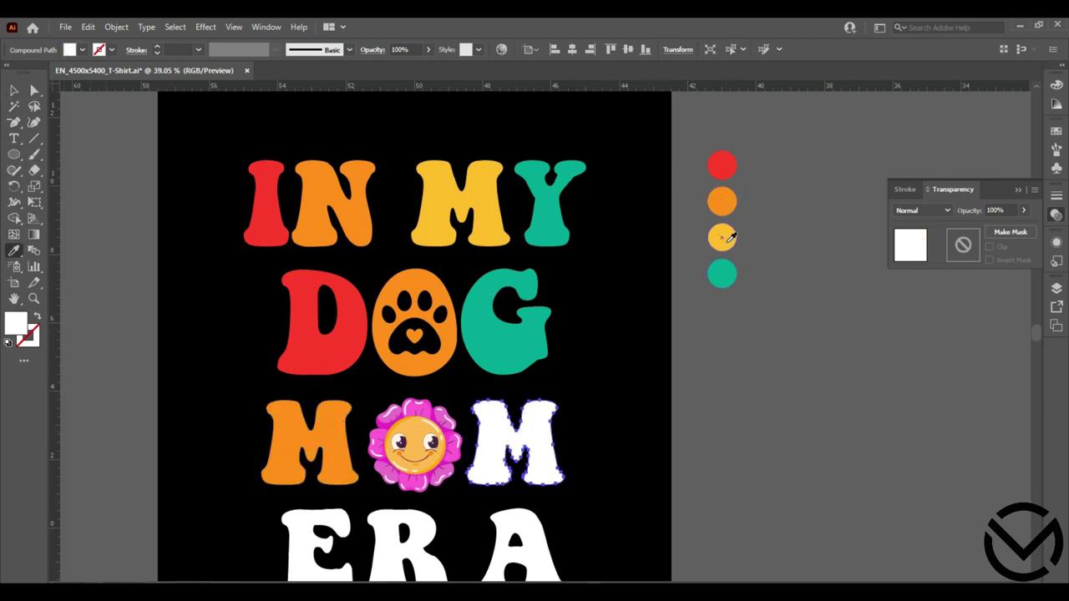
pyautogui.click(721, 237)
pyautogui.scroll(-1, 751, 410)
pyautogui.press('v')
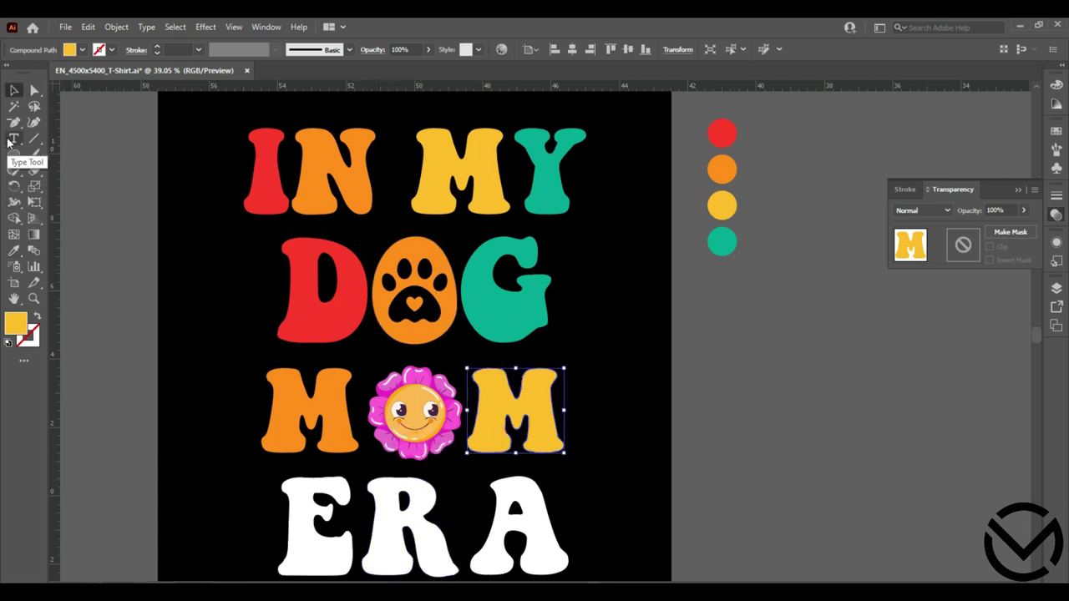
# Ungroup the letters of the word ERA
pyautogui.click(305, 525)
pyautogui.rightClick(306, 525)
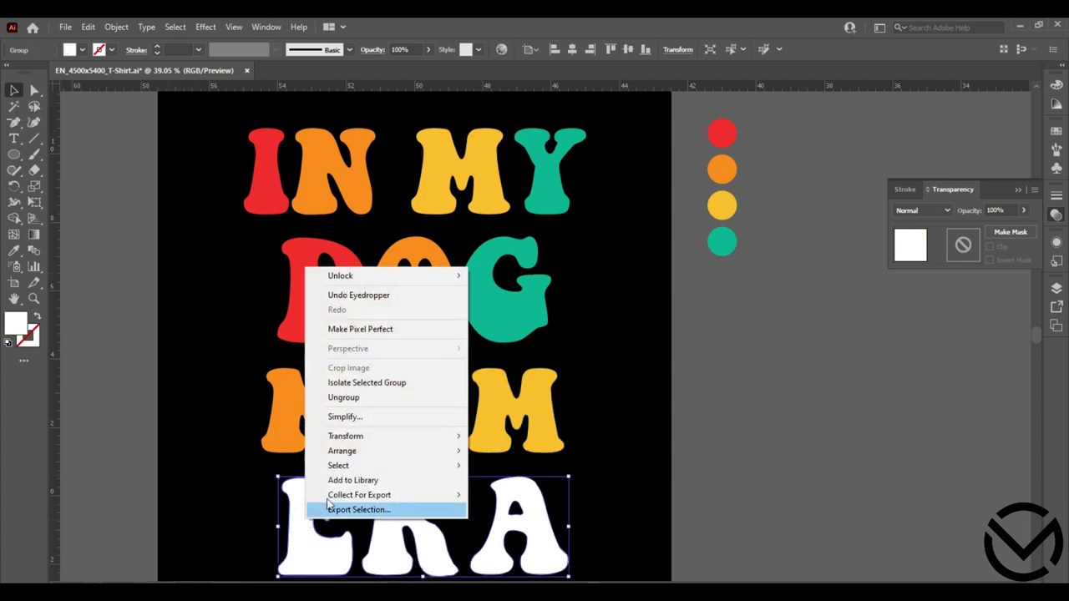
pyautogui.click(351, 400)
pyautogui.click(749, 428)
pyautogui.scroll(-2, 749, 428)
# Color the E of ERA orange by sampling the orange palette circle
pyautogui.click(326, 501)
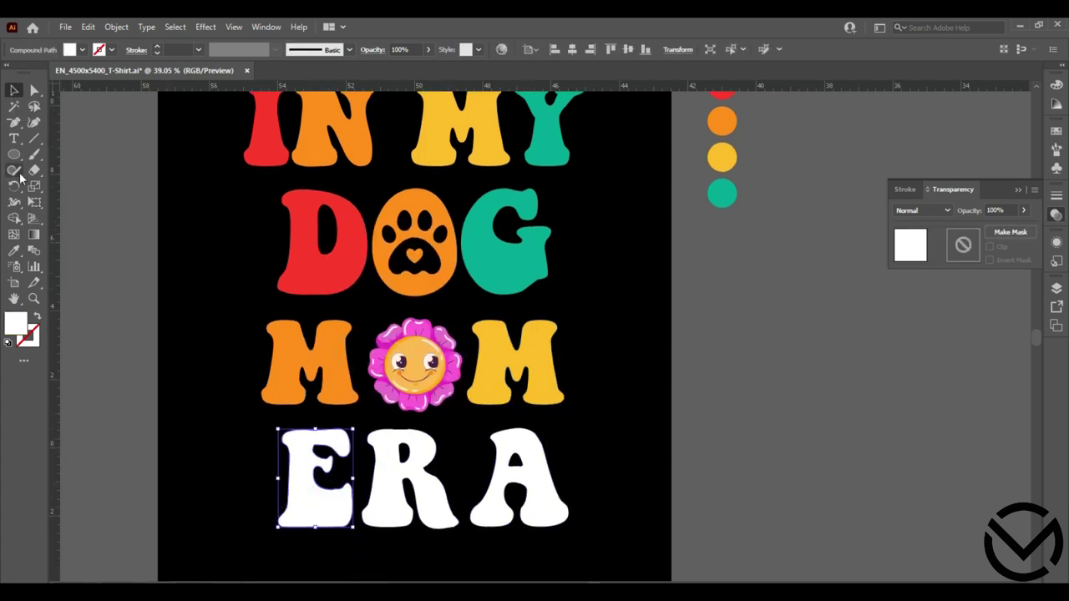
pyautogui.click(13, 250)
pyautogui.scroll(2, 670, 296)
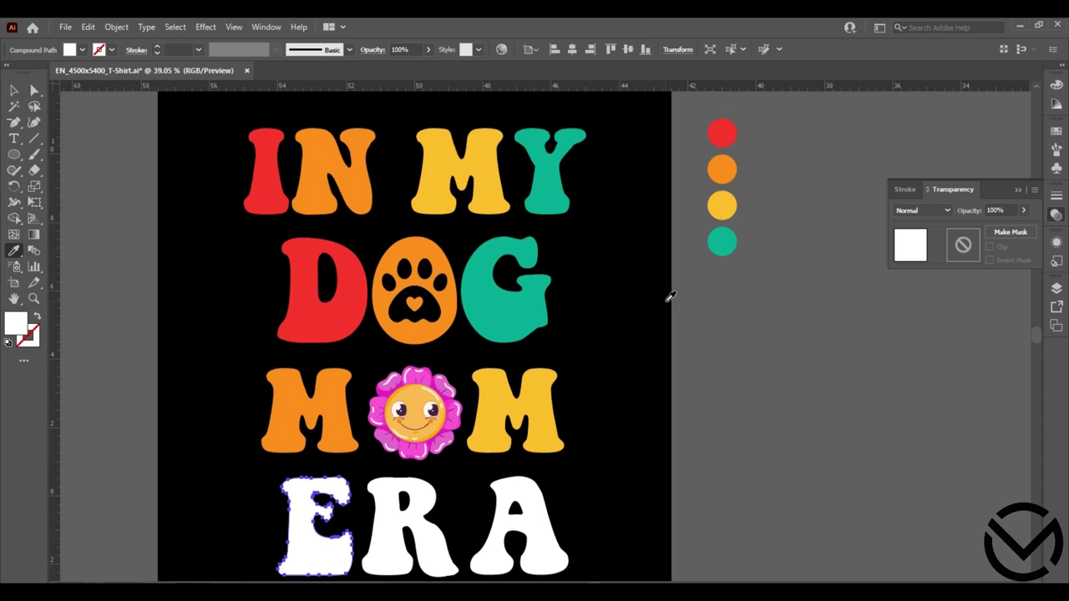
pyautogui.scroll(-1, 699, 265)
pyautogui.click(722, 153)
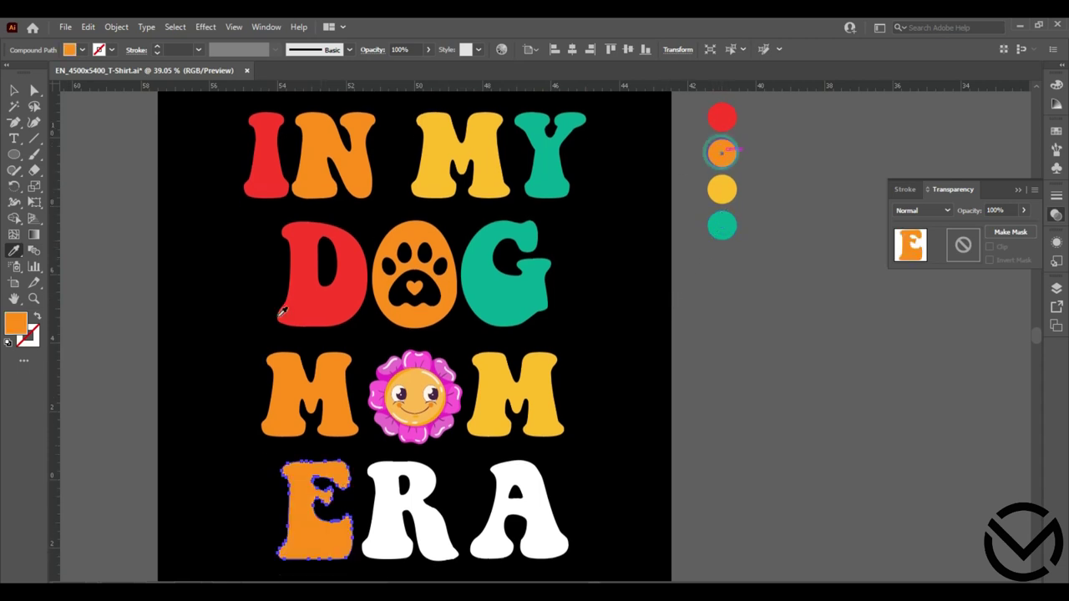
pyautogui.press('v')
# Color the R of ERA yellow and the A teal with the Eyedropper from the palette circles
pyautogui.click(435, 536)
pyautogui.click(13, 250)
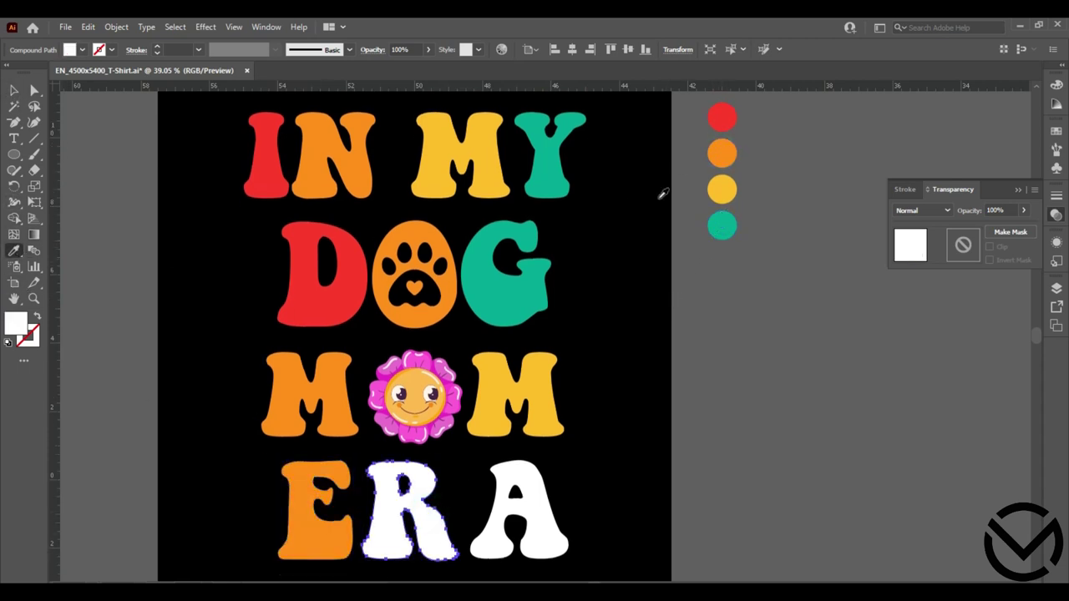
pyautogui.click(722, 188)
pyautogui.press('v')
pyautogui.click(539, 497)
pyautogui.press('i')
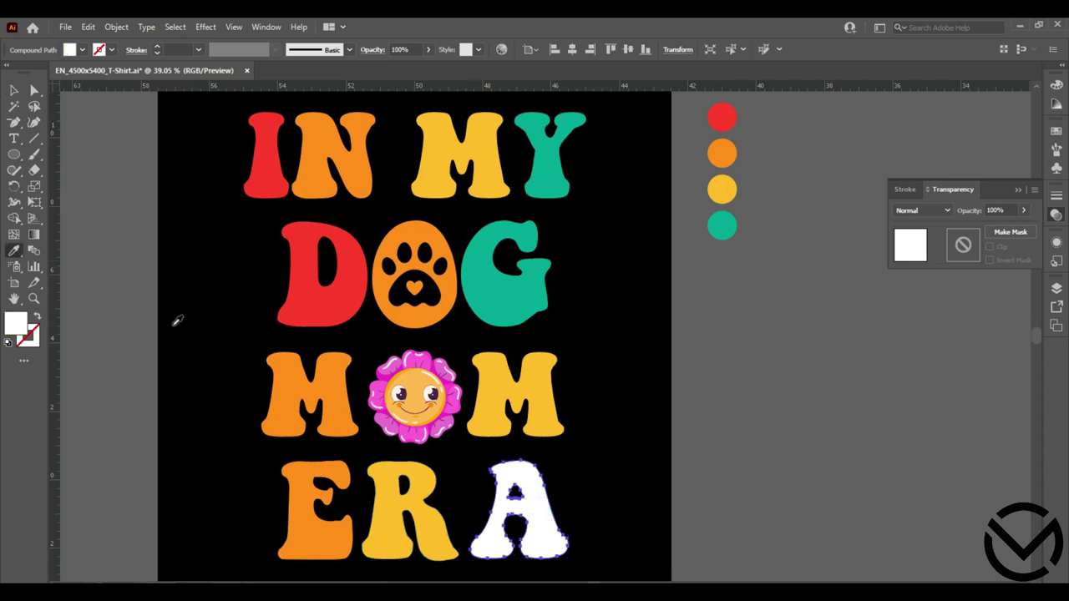
pyautogui.click(723, 226)
pyautogui.click(16, 92)
pyautogui.click(805, 338)
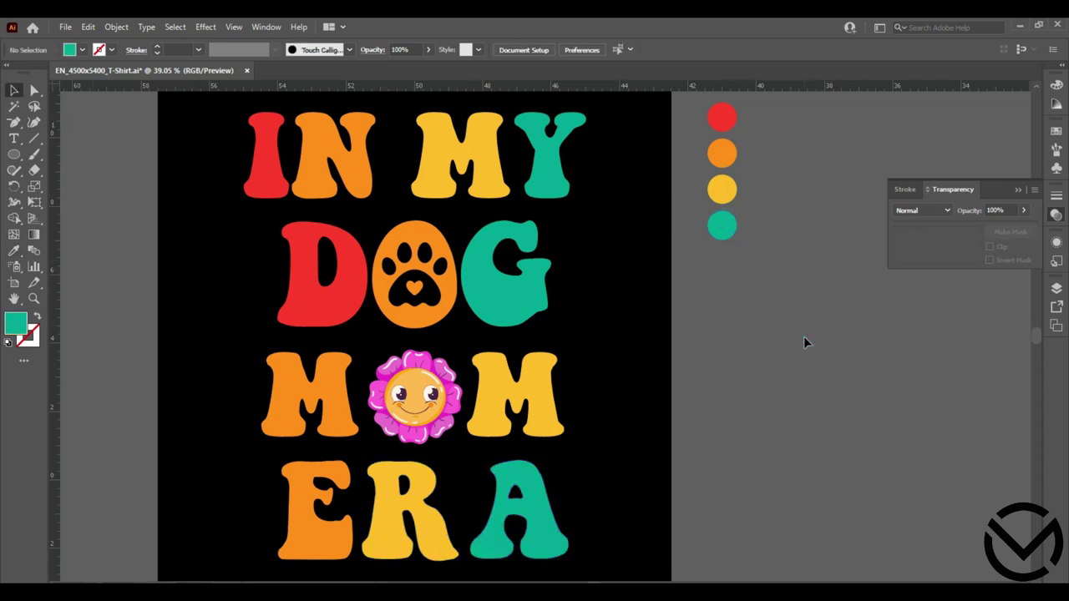
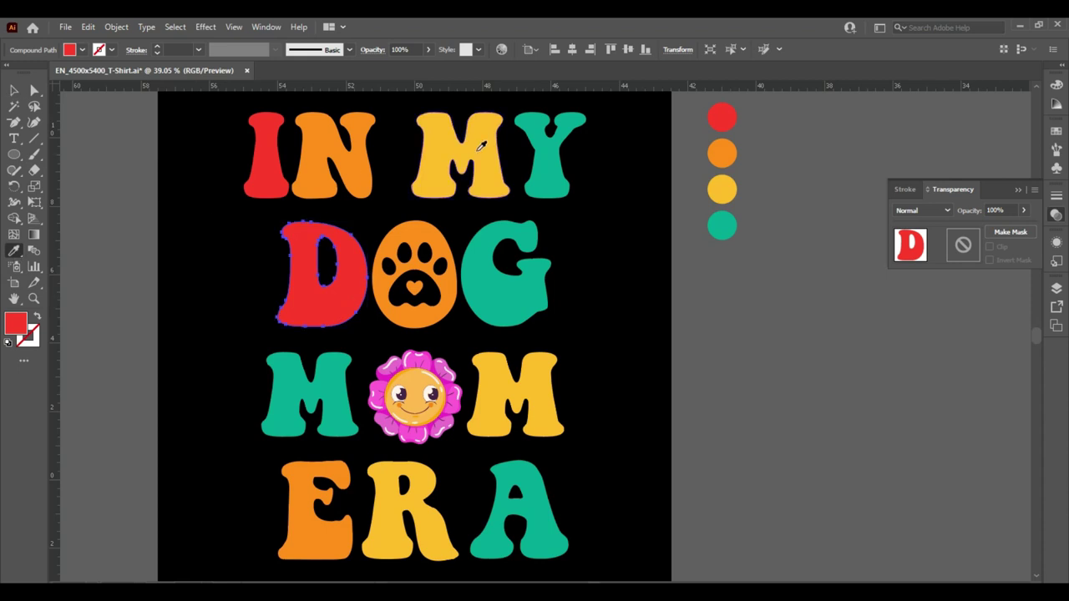
# Recolor the last M of MOM orange by sampling the E of ERA with the Eyedropper
pyautogui.click(502, 394)
pyautogui.press('i')
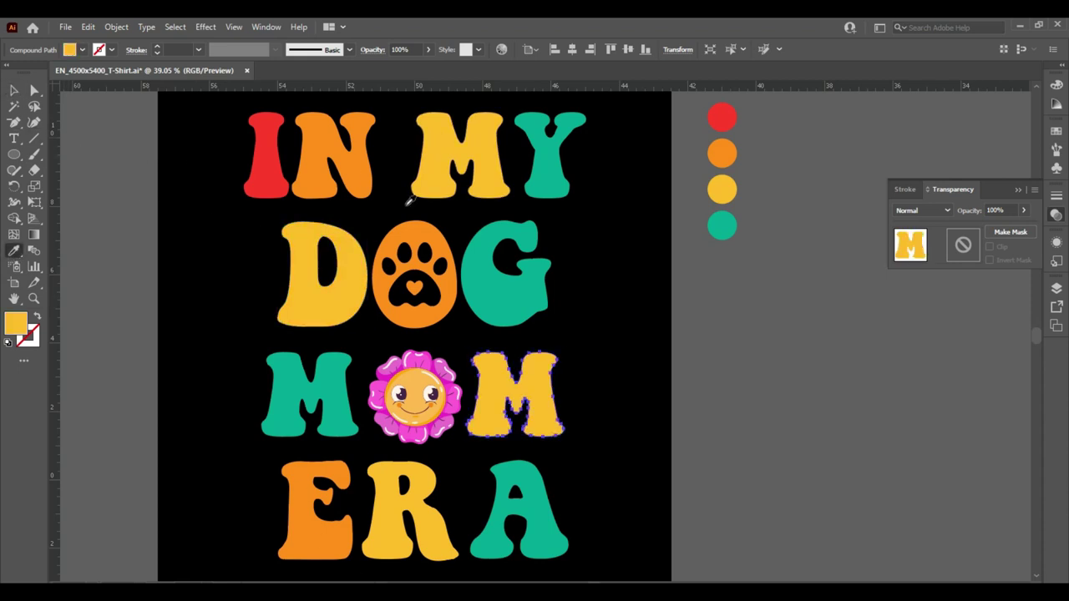
pyautogui.click(313, 503)
pyautogui.click(14, 90)
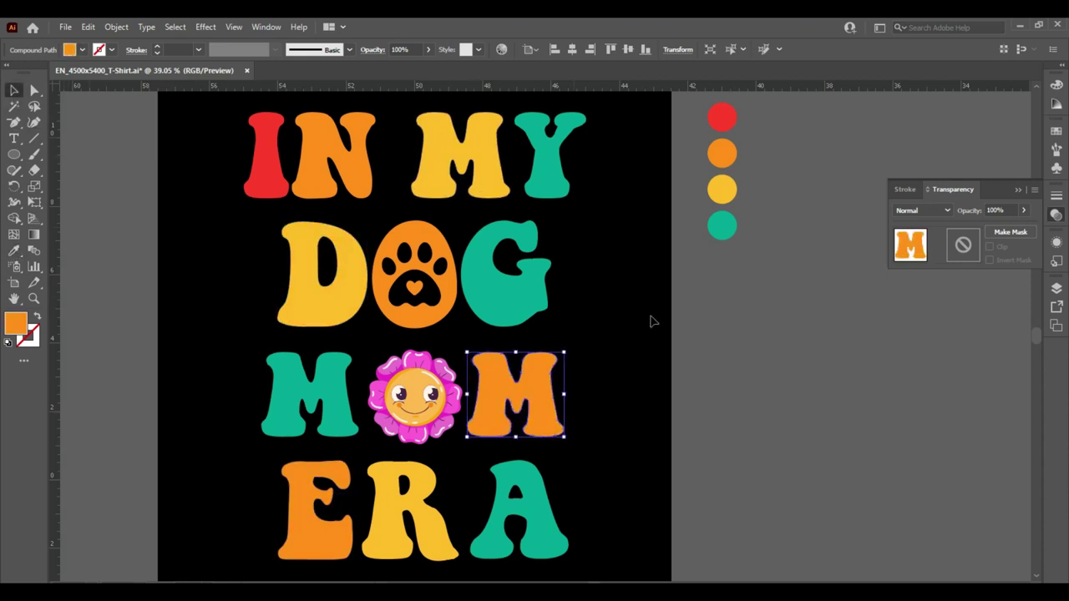
pyautogui.click(652, 320)
# Open the pattern file abstract_pattern_design_background_2007.eps as a separate document
pyautogui.moveTo(999, 352); pyautogui.dragTo(1061, 297)
pyautogui.moveTo(150, 212); pyautogui.dragTo(94, 256)
pyautogui.rightClick(288, 70)
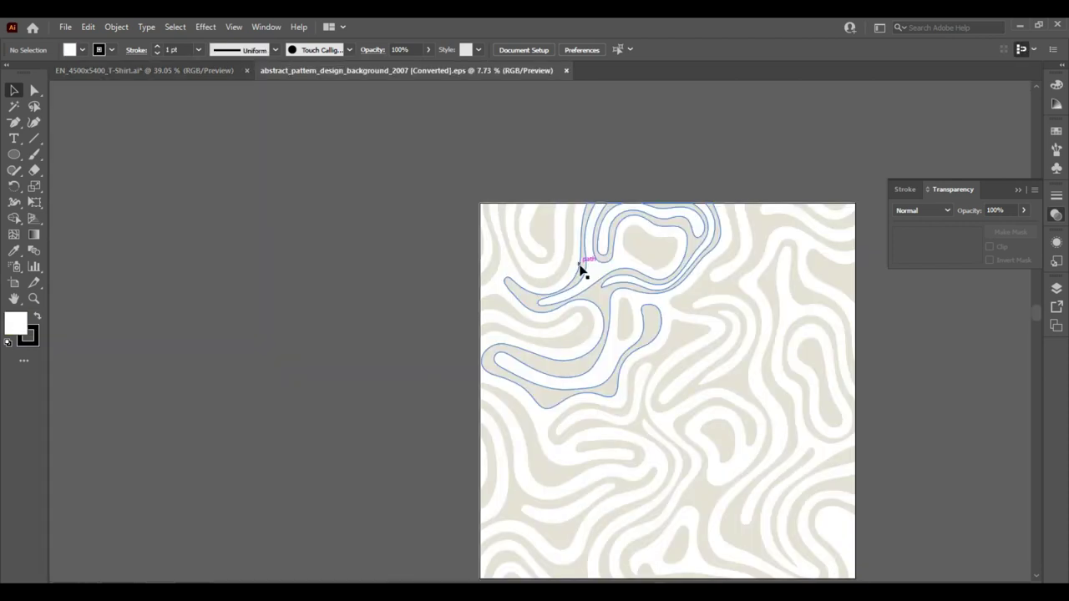
# Bring the wavy pattern into the T-shirt document, scale it down to about letter size, and place it beside the artboard
pyautogui.moveTo(580, 270); pyautogui.dragTo(750, 330)
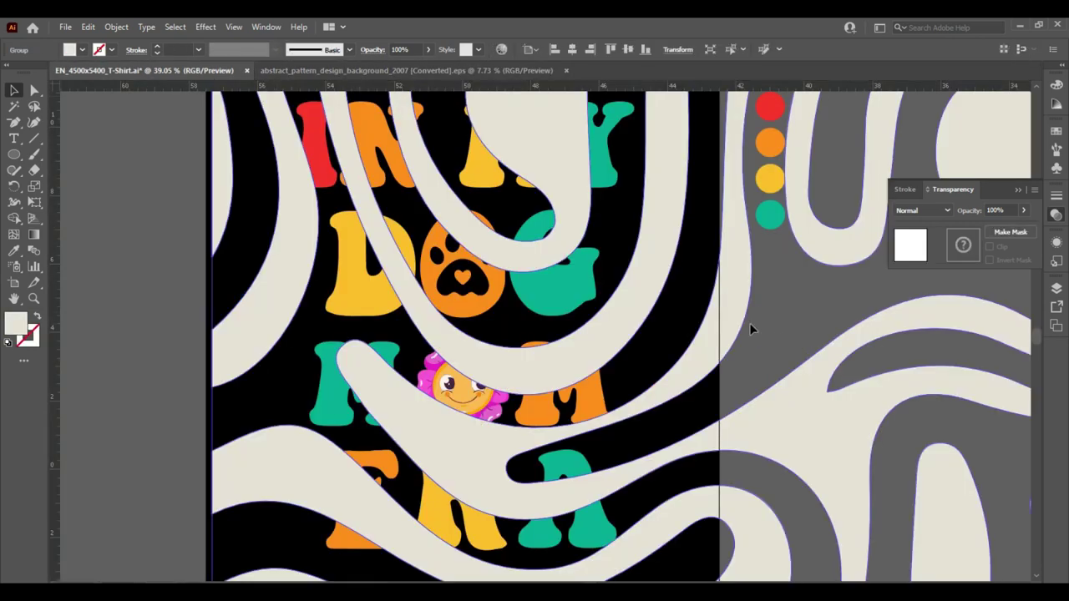
pyautogui.moveTo(568, 245); pyautogui.dragTo(568, 377)
pyautogui.moveTo(216, 100); pyautogui.dragTo(525, 390)
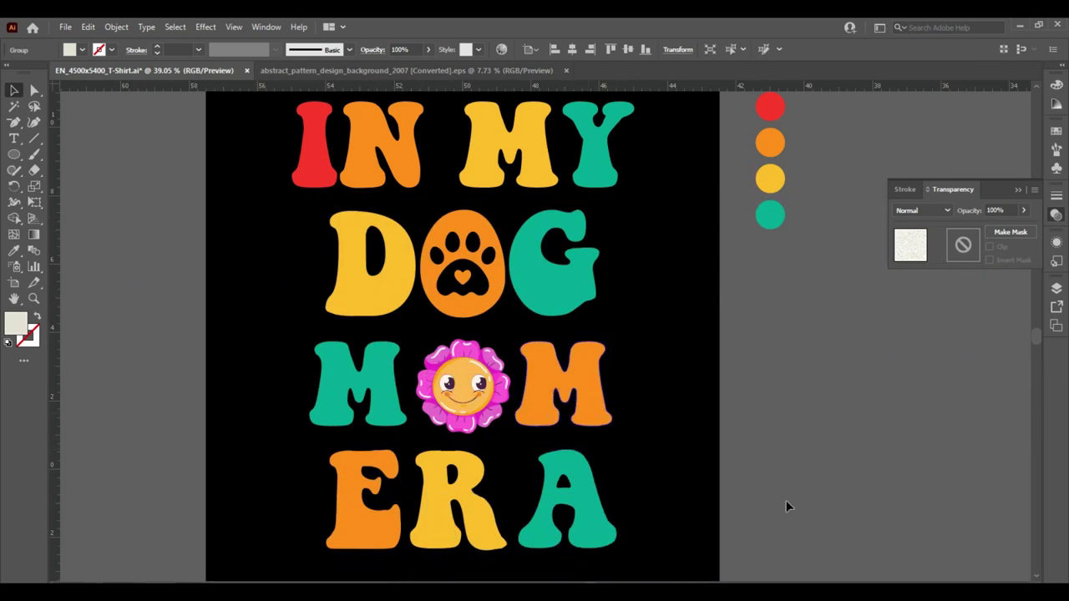
pyautogui.scroll(-3, 788, 501)
pyautogui.moveTo(725, 517); pyautogui.dragTo(456, 155)
pyautogui.moveTo(216, 163); pyautogui.dragTo(506, 448)
pyautogui.moveTo(610, 499); pyautogui.dragTo(763, 397)
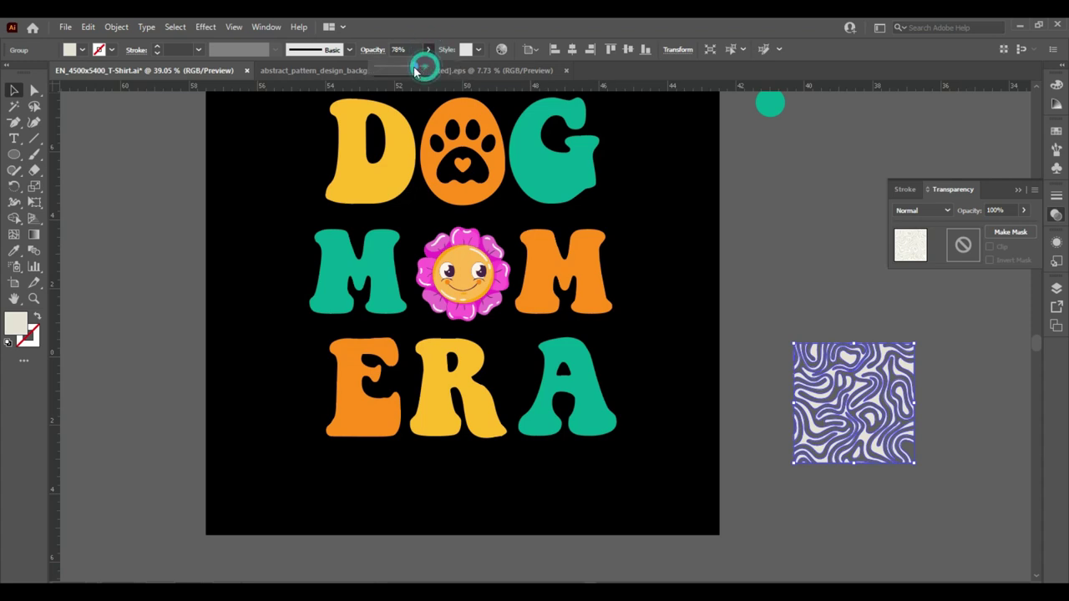
# Place the pattern over the A of ERA and lower its opacity to 34%
pyautogui.moveTo(416, 71); pyautogui.dragTo(406, 73)
pyautogui.moveTo(853, 351); pyautogui.dragTo(594, 389)
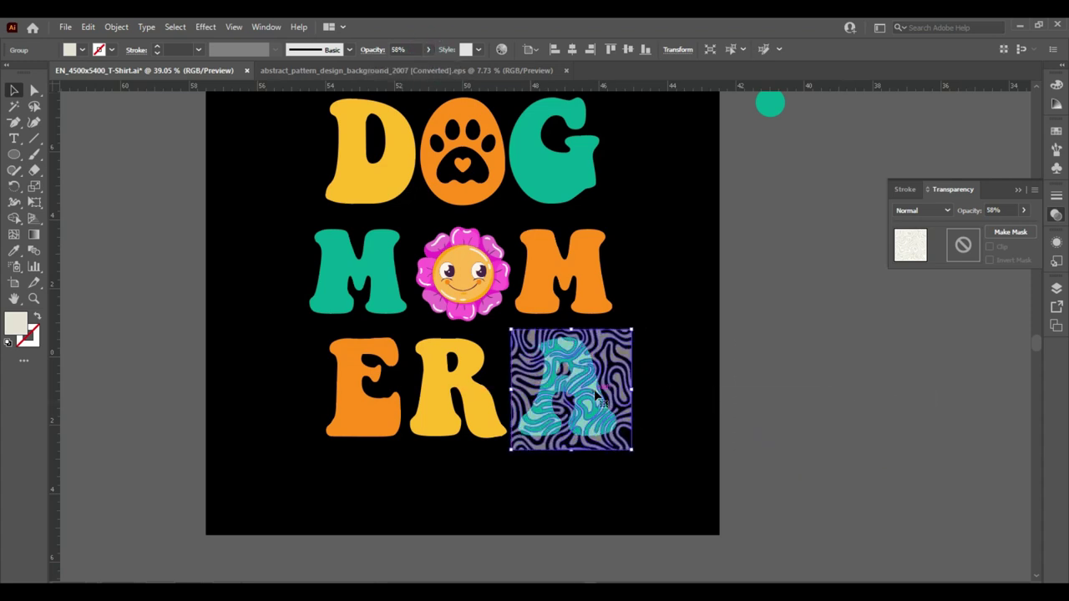
pyautogui.click(769, 305)
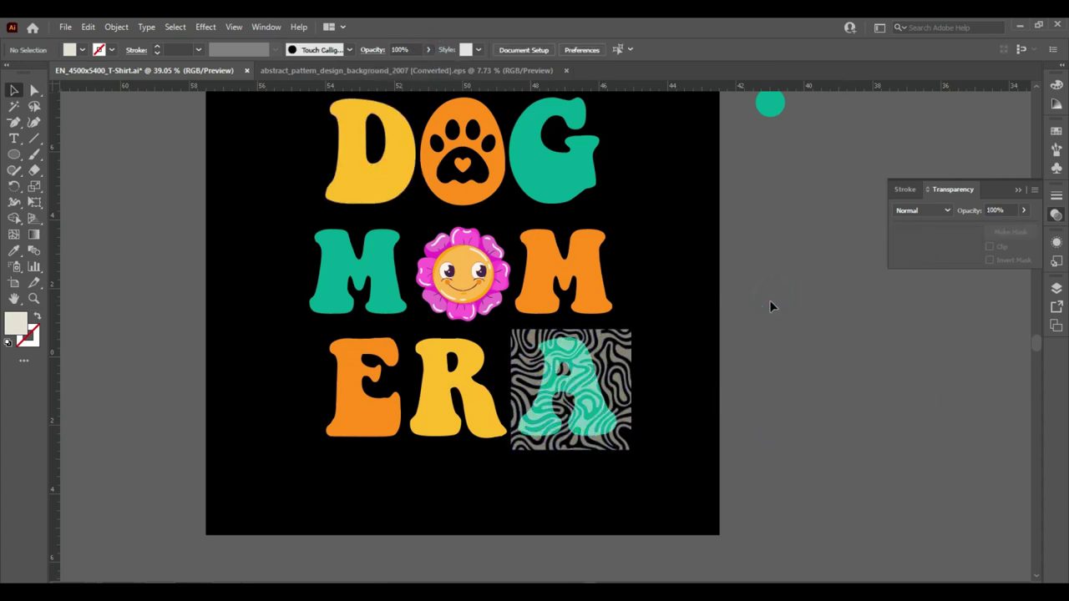
pyautogui.click(570, 389)
pyautogui.click(428, 49)
pyautogui.moveTo(407, 66); pyautogui.dragTo(392, 70)
pyautogui.click(817, 294)
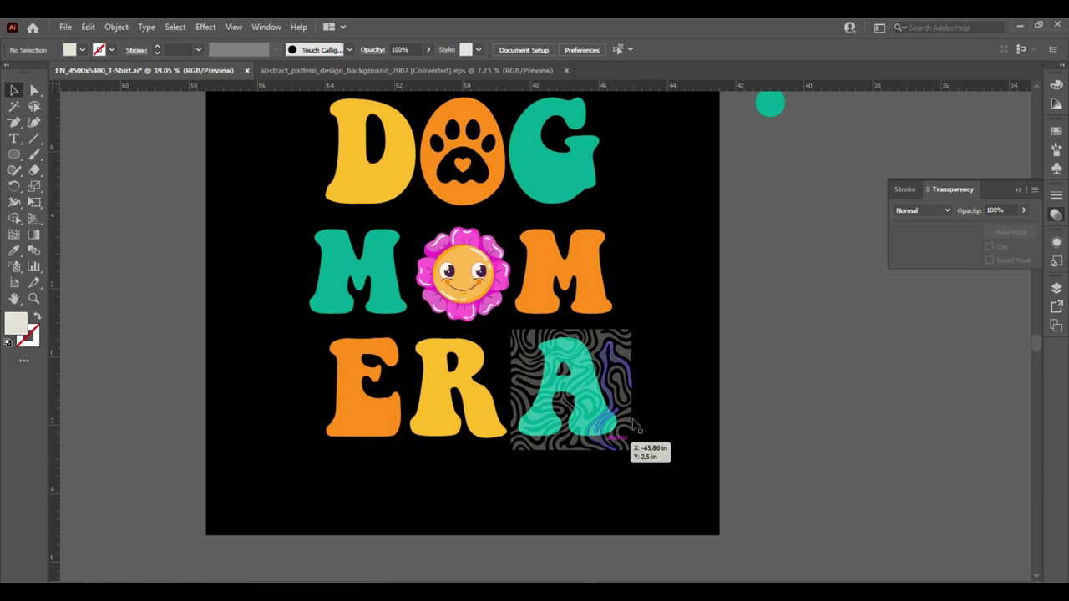
# Set a pattern copy aside and try an opacity mask on the A of ERA with Clip off and Invert Mask on
pyautogui.moveTo(648, 386); pyautogui.dragTo(592, 418)
pyautogui.click(697, 372)
pyautogui.moveTo(623, 354); pyautogui.dragTo(957, 415)
pyautogui.moveTo(651, 348); pyautogui.dragTo(588, 399)
pyautogui.click(1002, 233)
pyautogui.click(990, 247)
pyautogui.click(990, 260)
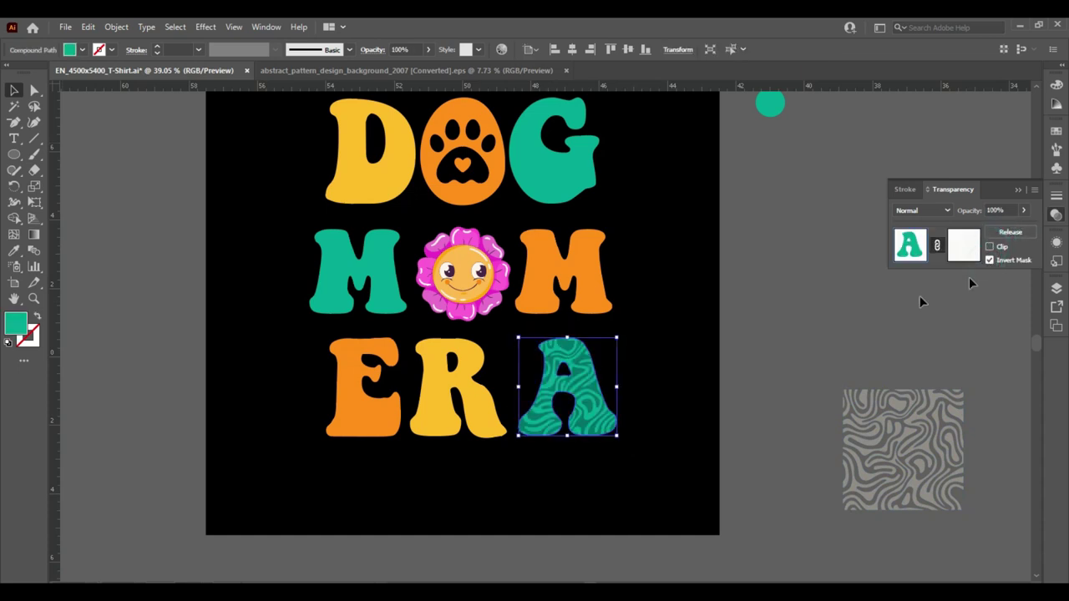
# Undo the pattern opacity mask on the A of ERA
pyautogui.click(799, 414)
pyautogui.hotkey('ctrl', 'z')
pyautogui.hotkey('ctrl', 'z')
pyautogui.hotkey('ctrl', 'z')
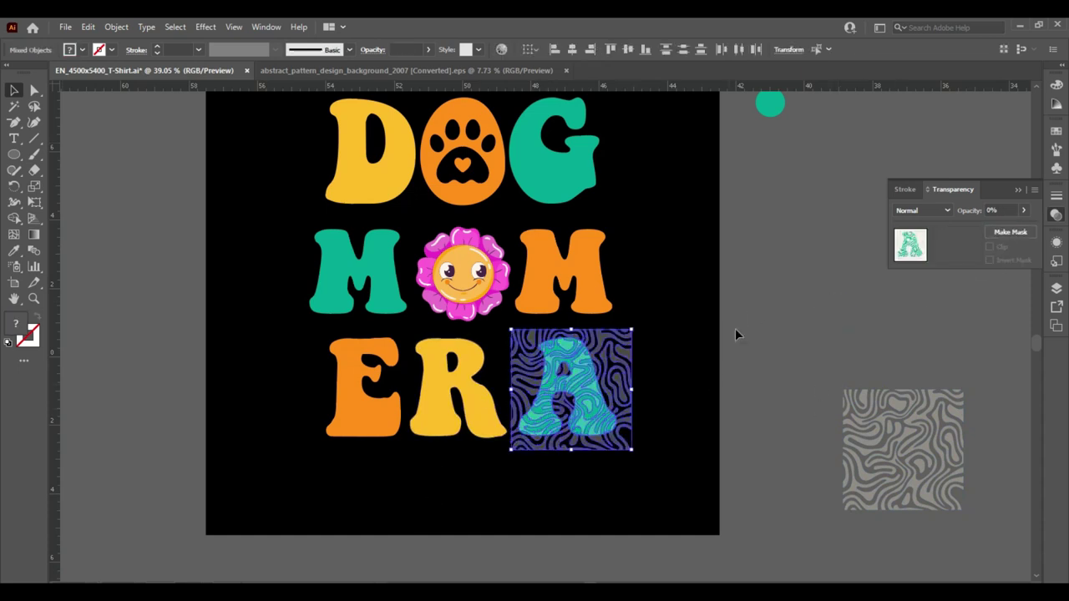
pyautogui.hotkey('ctrl', 'z')
pyautogui.hotkey('ctrl', 'z')
# Place pattern copies over the R of ERA, both Ms of MOM, the G of DOG and the N of IN, and delete the spare copy
pyautogui.click(791, 295)
pyautogui.click(624, 355)
pyautogui.moveTo(624, 355); pyautogui.dragTo(409, 249)
pyautogui.scroll(3, 409, 251)
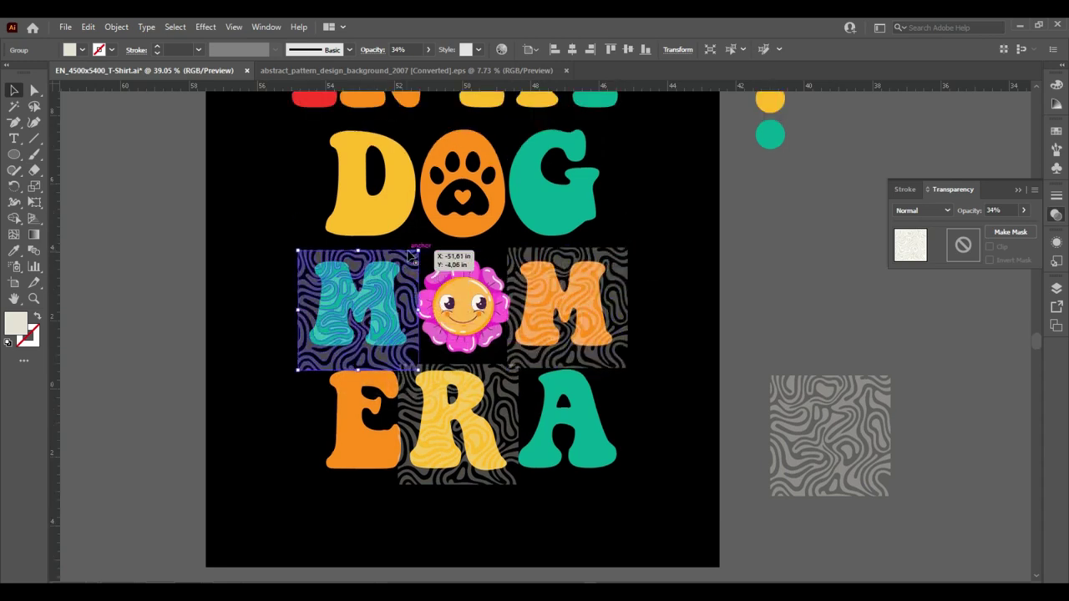
pyautogui.moveTo(410, 358); pyautogui.dragTo(431, 123)
pyautogui.click(859, 488)
pyautogui.press('Delete')
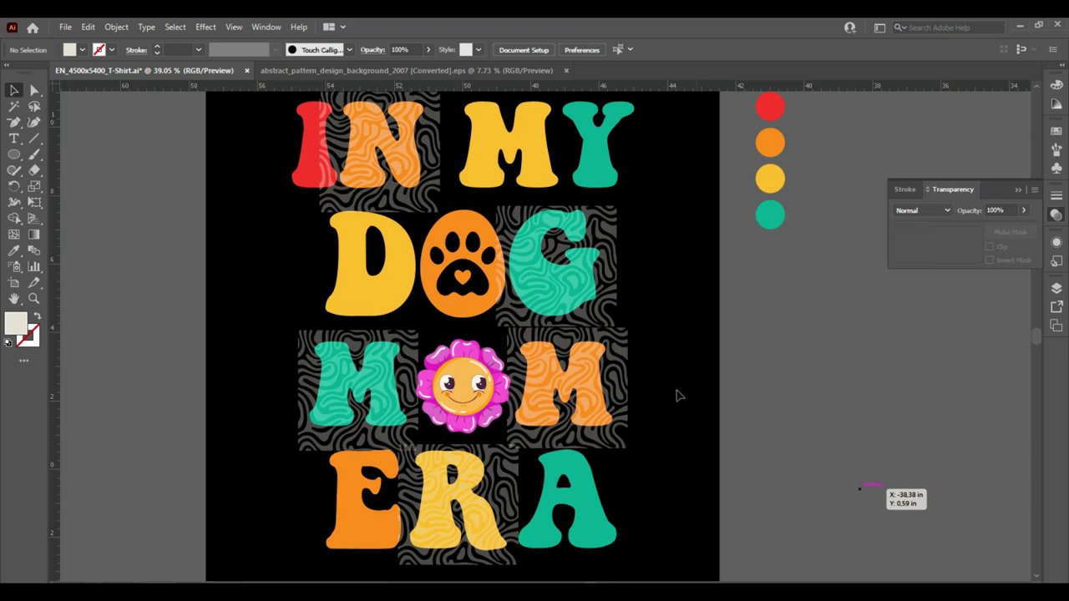
# Mask the last M of MOM and the G of DOG with their patterns, with Clip off and Invert Mask on
pyautogui.moveTo(652, 375); pyautogui.dragTo(535, 350)
pyautogui.click(1009, 232)
pyautogui.click(989, 247)
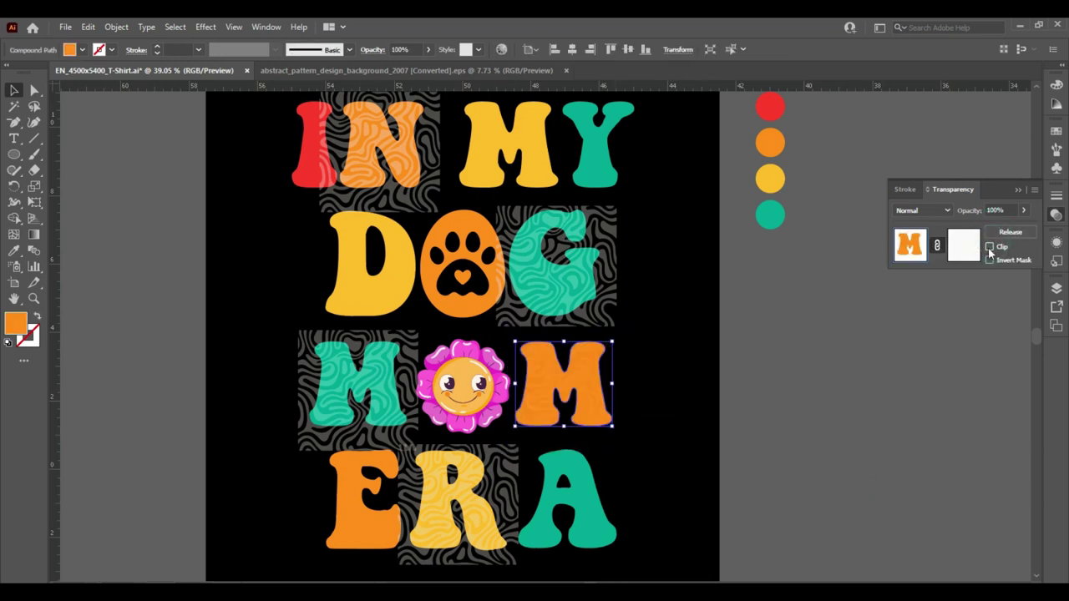
pyautogui.click(886, 313)
pyautogui.moveTo(644, 279); pyautogui.dragTo(590, 293)
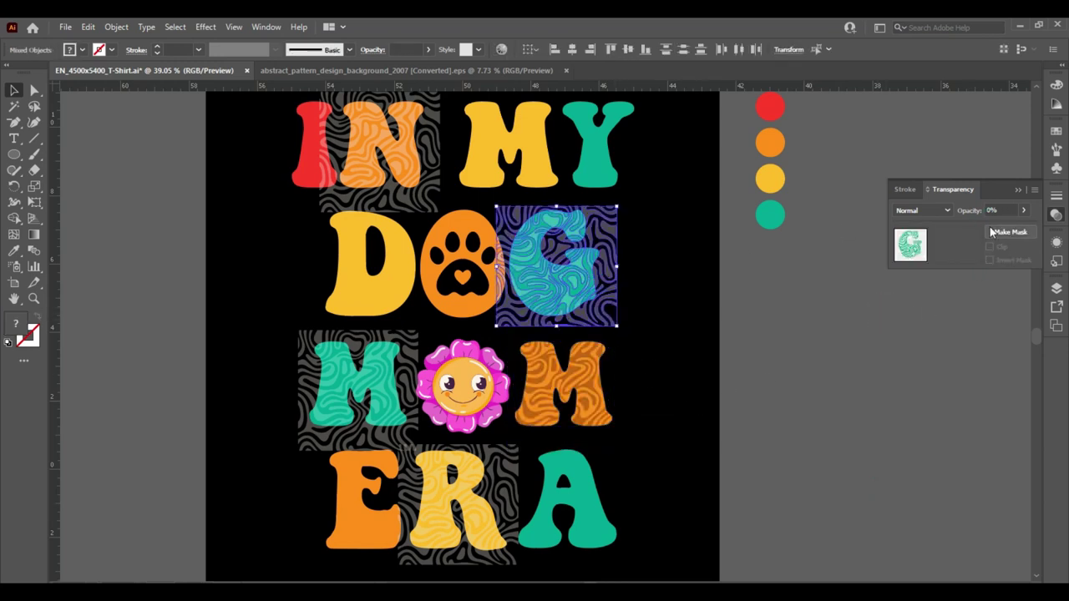
pyautogui.click(1009, 232)
pyautogui.click(989, 247)
pyautogui.click(840, 288)
# Mask the R of ERA and the first M of MOM with their patterns, with Clip off and Invert Mask on
pyautogui.moveTo(454, 485); pyautogui.dragTo(460, 575)
pyautogui.click(1009, 232)
pyautogui.click(989, 247)
pyautogui.click(939, 302)
pyautogui.moveTo(281, 389); pyautogui.dragTo(351, 390)
pyautogui.click(1009, 232)
pyautogui.click(990, 247)
pyautogui.click(990, 260)
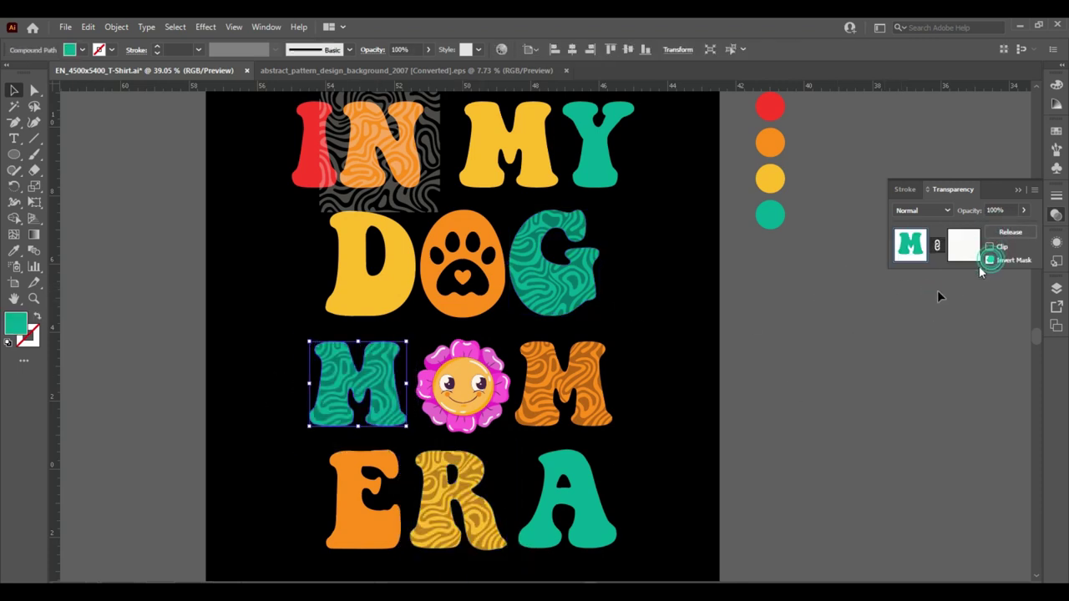
pyautogui.click(938, 293)
# Mask the N of IN with its pattern, with Clip off and Invert Mask on
pyautogui.scroll(1, 639, 338)
pyautogui.moveTo(399, 164); pyautogui.dragTo(399, 167)
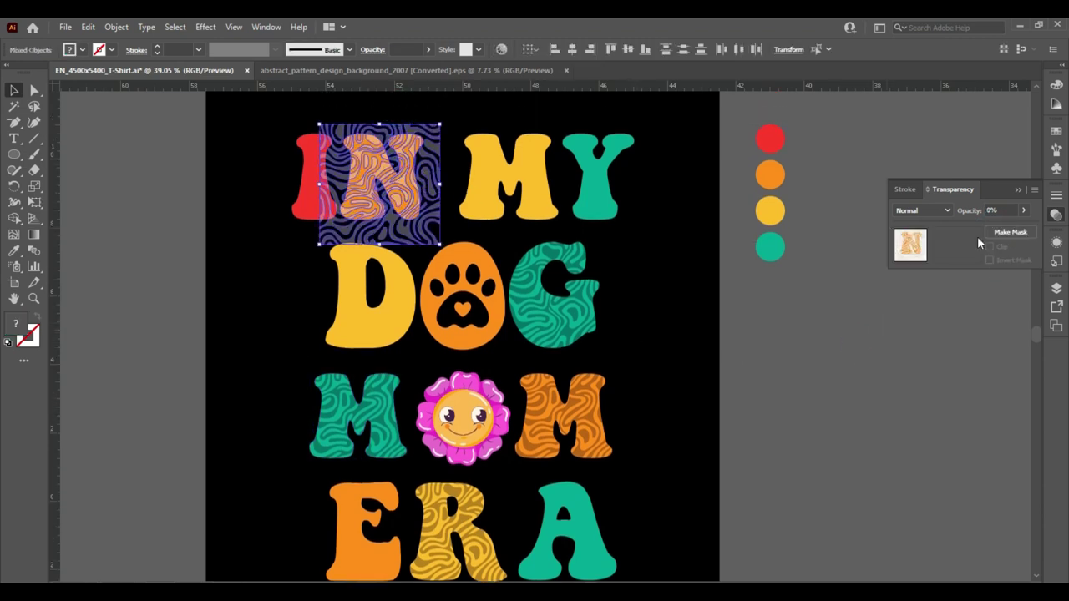
pyautogui.click(1009, 232)
pyautogui.click(989, 248)
pyautogui.click(989, 260)
pyautogui.click(863, 327)
pyautogui.scroll(-1, 845, 329)
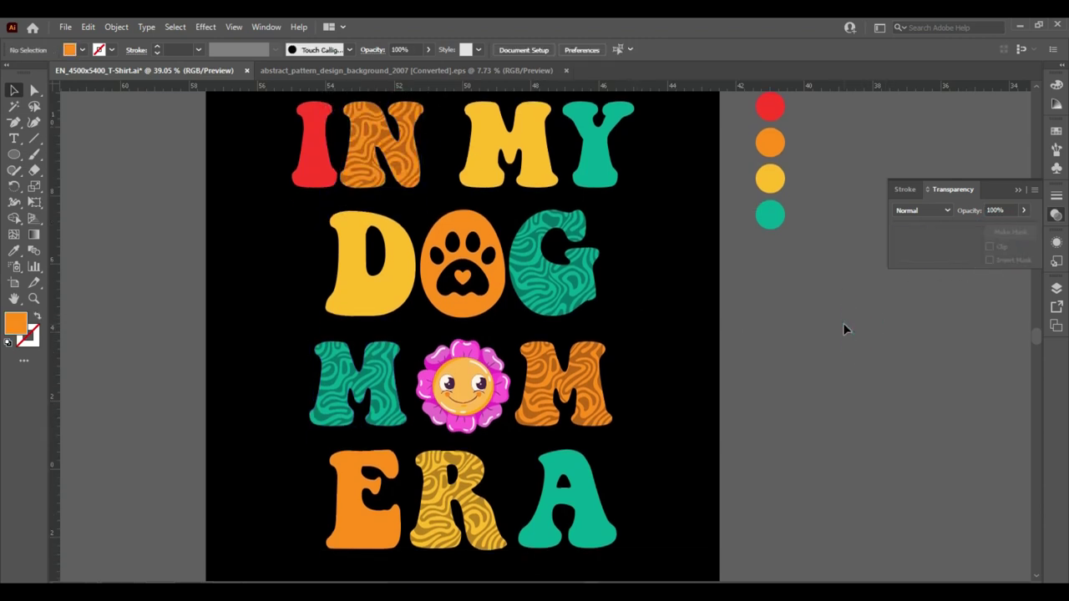
# Delete the red, orange, yellow and teal palette circles beside the artboard
pyautogui.moveTo(777, 270); pyautogui.dragTo(767, 104)
pyautogui.press('Delete')
pyautogui.scroll(1, 773, 258)
pyautogui.scroll(-1, 772, 258)
# Move the tilted four-point sparkle from the star collection to the left of the E of ERA and scale it down
pyautogui.moveTo(100, 337); pyautogui.dragTo(350, 297)
pyautogui.click(103, 321)
pyautogui.click(262, 230)
pyautogui.click(199, 368)
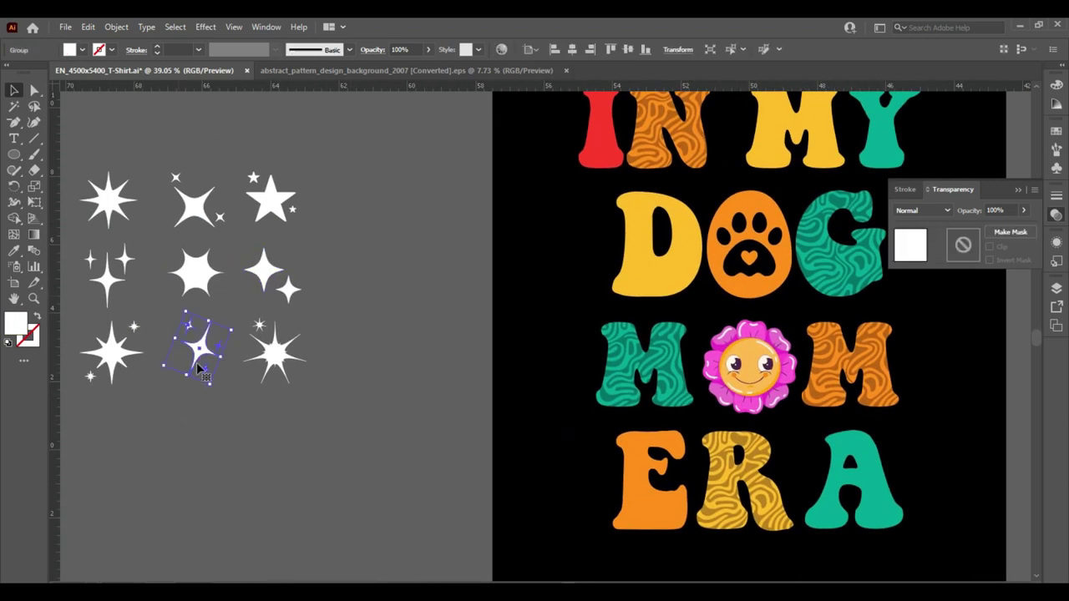
pyautogui.moveTo(200, 358); pyautogui.dragTo(588, 476)
pyautogui.moveTo(569, 434); pyautogui.dragTo(594, 463)
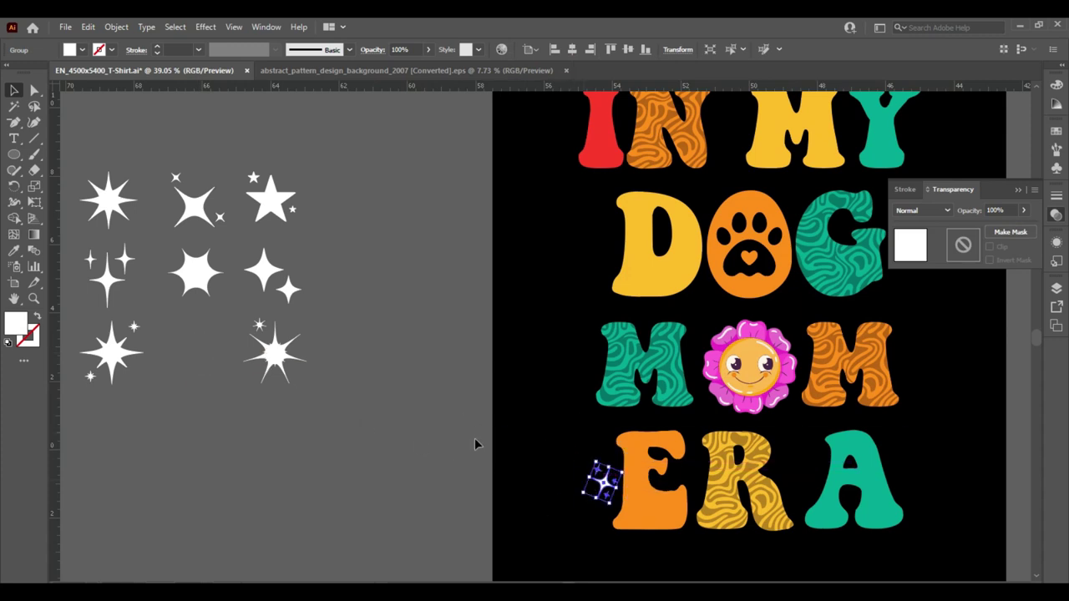
pyautogui.click(475, 444)
# Copy the three-star sparkle between the R and A of ERA and scale it down
pyautogui.click(126, 262)
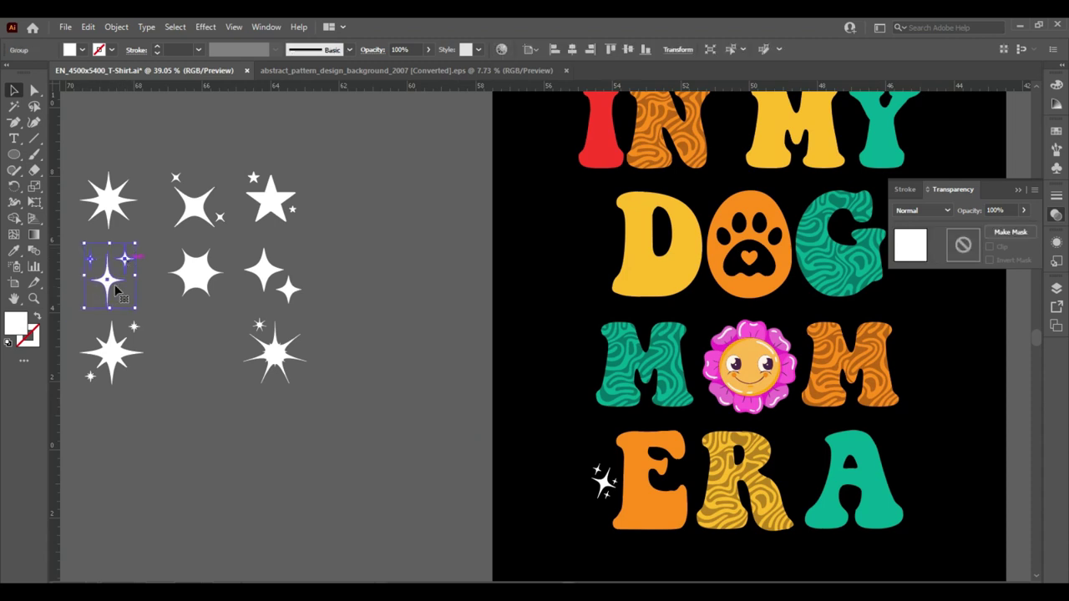
pyautogui.moveTo(107, 289); pyautogui.dragTo(794, 474)
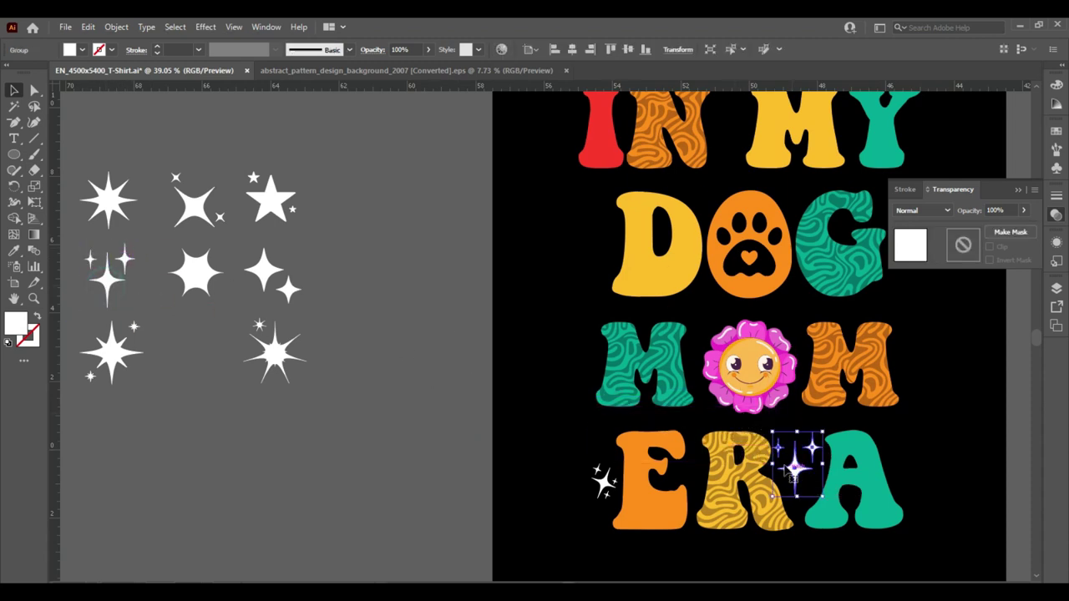
pyautogui.click(370, 370)
pyautogui.moveTo(184, 391); pyautogui.dragTo(227, 398)
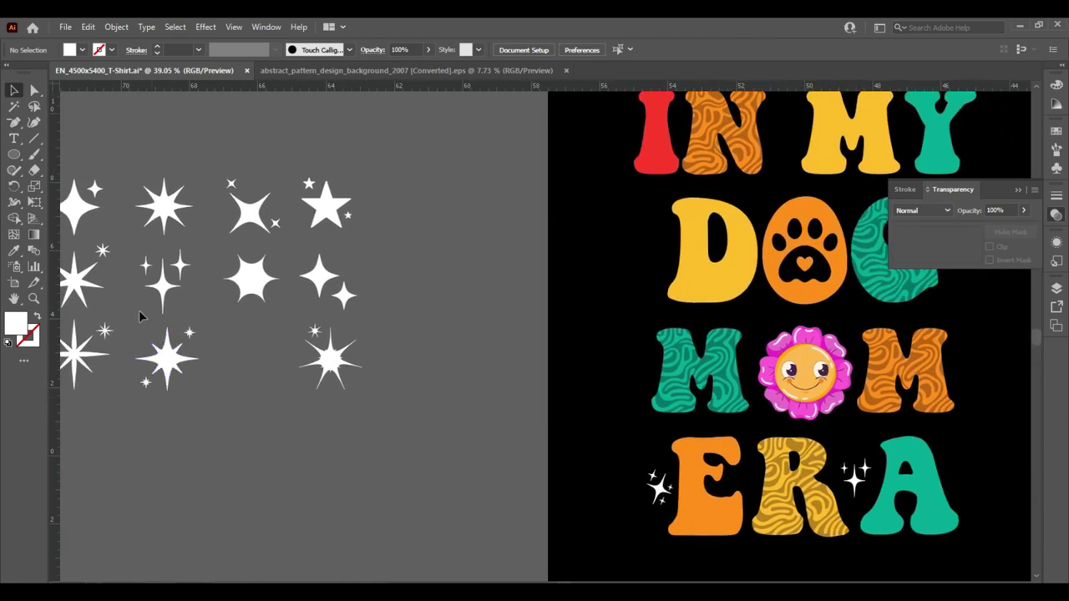
# Place three-star sparkle copies at the lower right of the G, between IN and MY, and at a smaller size left of the D of DOG
pyautogui.click(188, 278)
pyautogui.moveTo(188, 278); pyautogui.dragTo(639, 288)
pyautogui.moveTo(658, 348); pyautogui.dragTo(398, 373)
pyautogui.moveTo(334, 355); pyautogui.dragTo(502, 239)
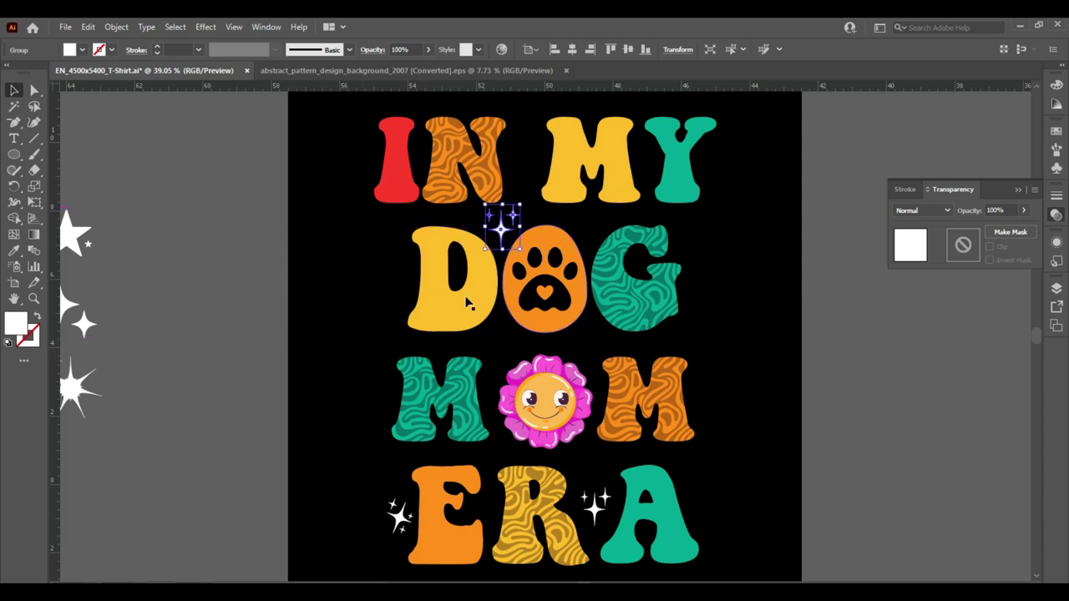
pyautogui.click(187, 312)
pyautogui.moveTo(239, 316); pyautogui.dragTo(267, 314)
pyautogui.moveTo(551, 227); pyautogui.dragTo(733, 338)
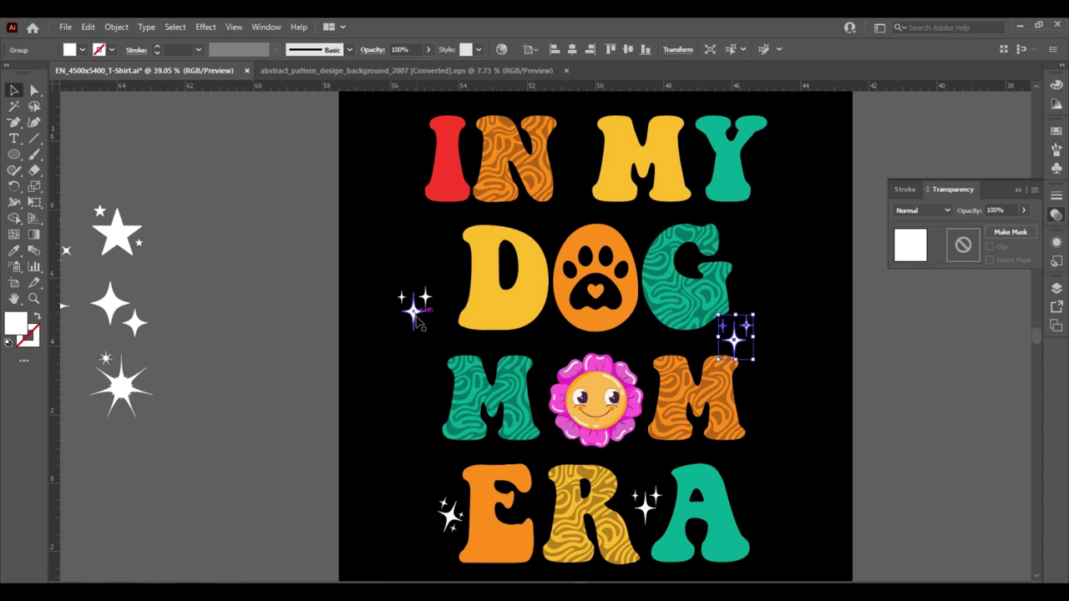
pyautogui.moveTo(427, 292); pyautogui.dragTo(590, 159)
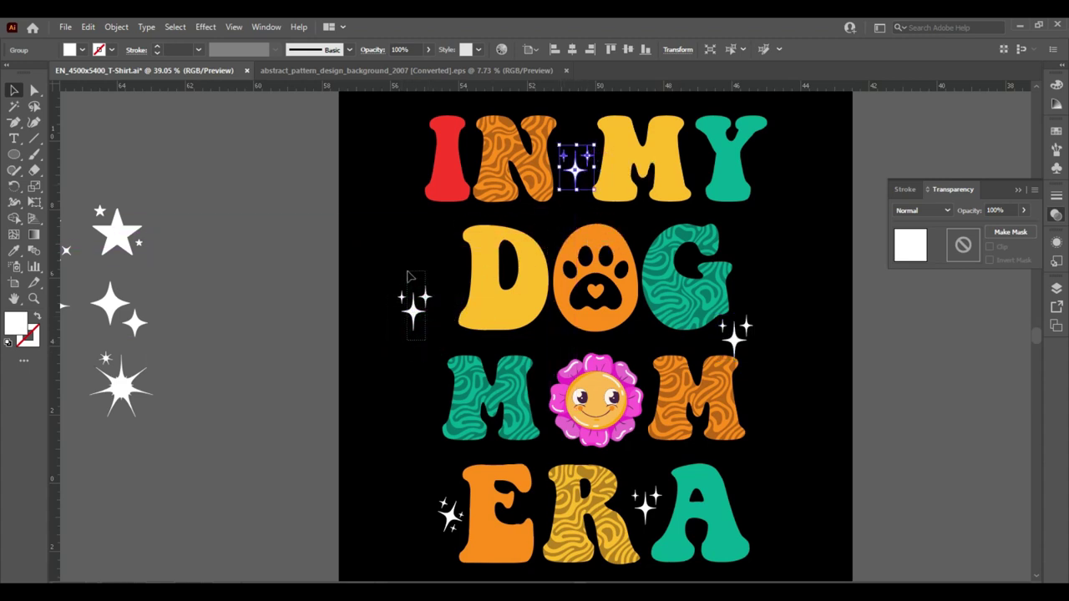
pyautogui.moveTo(404, 284); pyautogui.dragTo(447, 265)
# Scale the sparkle below the G of DOG down to about 0.82 × 1.05 in
pyautogui.click(795, 327)
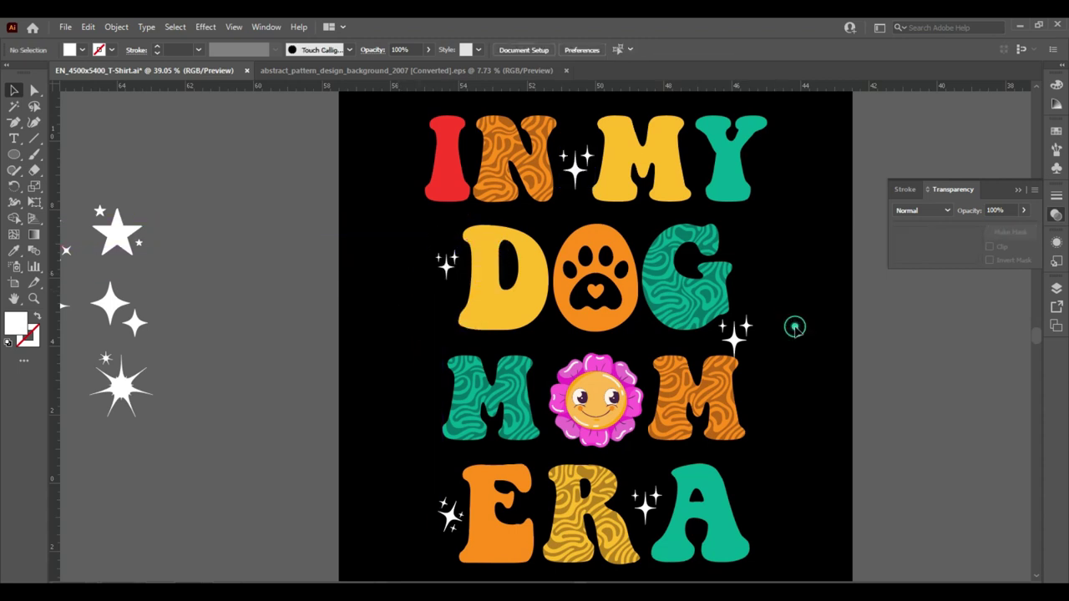
pyautogui.click(733, 343)
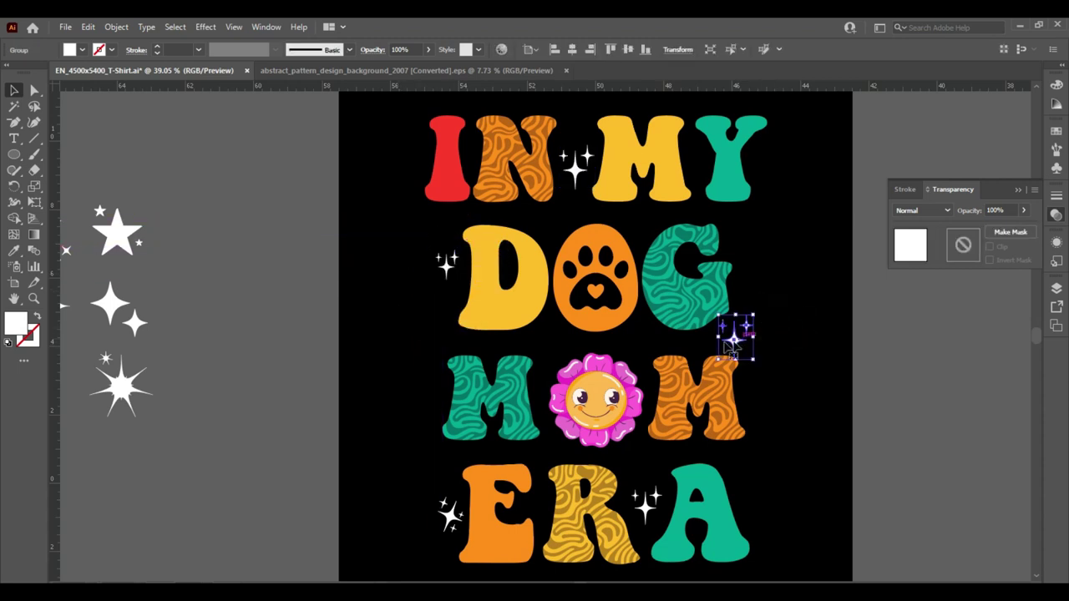
pyautogui.moveTo(752, 360); pyautogui.dragTo(749, 355)
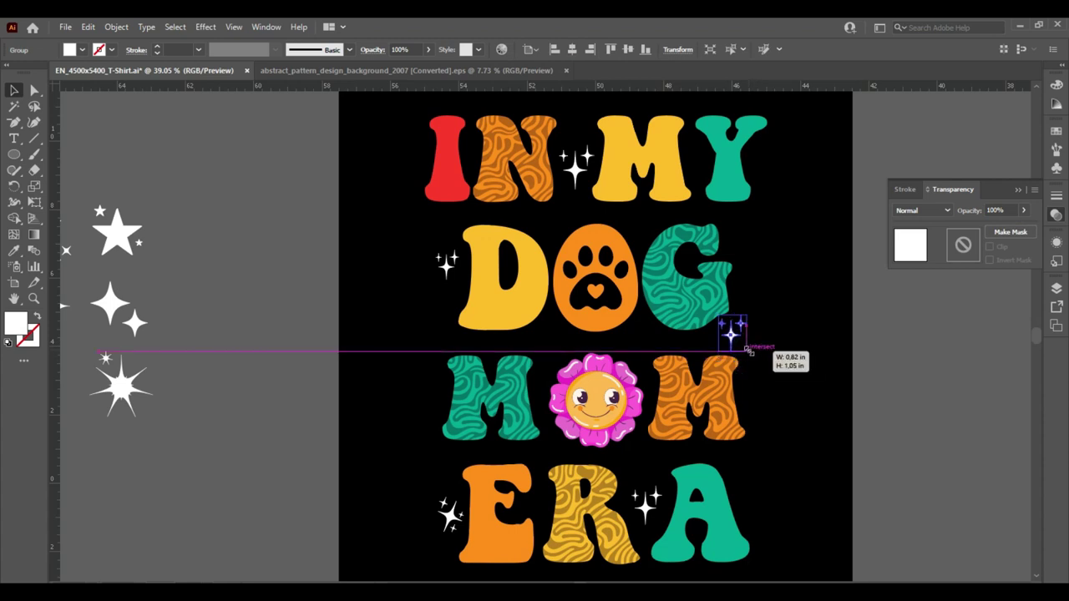
pyautogui.click(777, 423)
# Bring three white hearts beside the artboard and replace the sparkle between the R and A of ERA with a scaled-down heart
pyautogui.moveTo(908, 357); pyautogui.dragTo(583, 372)
pyautogui.moveTo(849, 393); pyautogui.dragTo(754, 267)
pyautogui.moveTo(922, 372); pyautogui.dragTo(484, 350)
pyautogui.hscroll(-5, 547, 401)
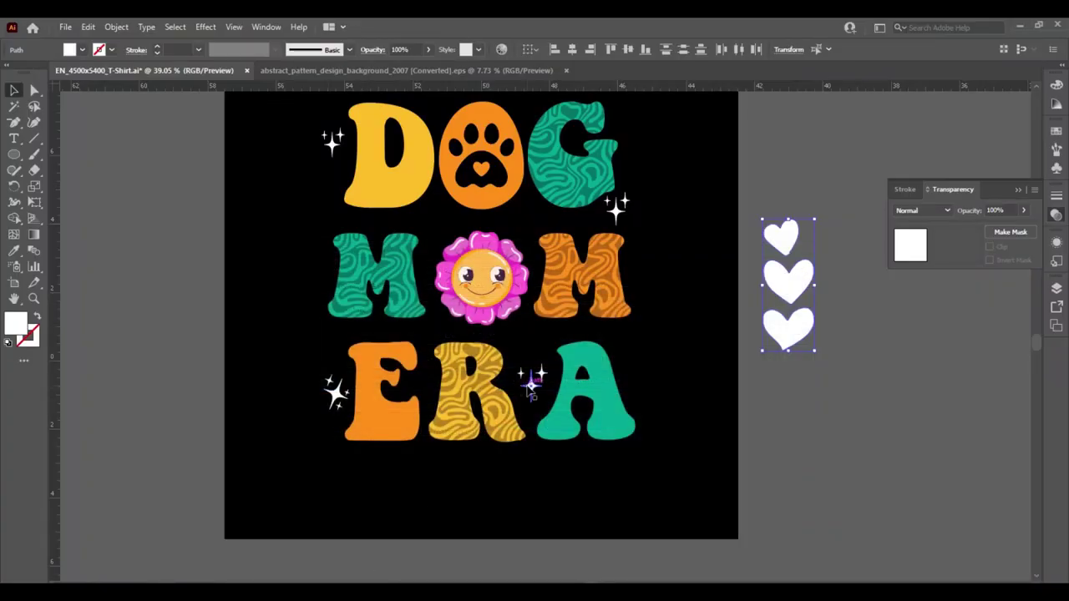
pyautogui.scroll(3, 531, 386)
pyautogui.moveTo(539, 465); pyautogui.dragTo(880, 392)
pyautogui.moveTo(796, 432); pyautogui.dragTo(528, 488)
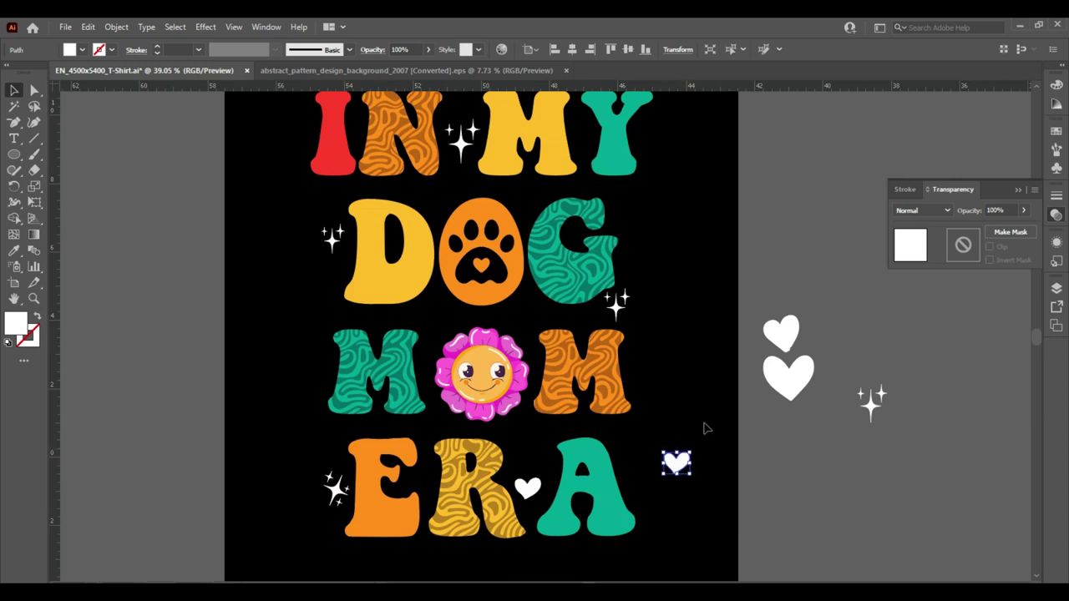
# Place small white heart copies on every letter and the paw O, plus left of DOG and above the heart between R and A
pyautogui.moveTo(693, 449); pyautogui.dragTo(370, 212)
pyautogui.click(751, 475)
pyautogui.rightClick(273, 222)
pyautogui.moveTo(377, 491)
pyautogui.click(493, 486)
pyautogui.moveTo(371, 210); pyautogui.dragTo(351, 342)
pyautogui.moveTo(350, 343); pyautogui.dragTo(339, 94)
pyautogui.scroll(1, 370, 167)
pyautogui.moveTo(330, 151); pyautogui.dragTo(502, 153)
pyautogui.moveTo(501, 153); pyautogui.dragTo(384, 150)
pyautogui.moveTo(385, 151); pyautogui.dragTo(582, 498)
pyautogui.click(781, 521)
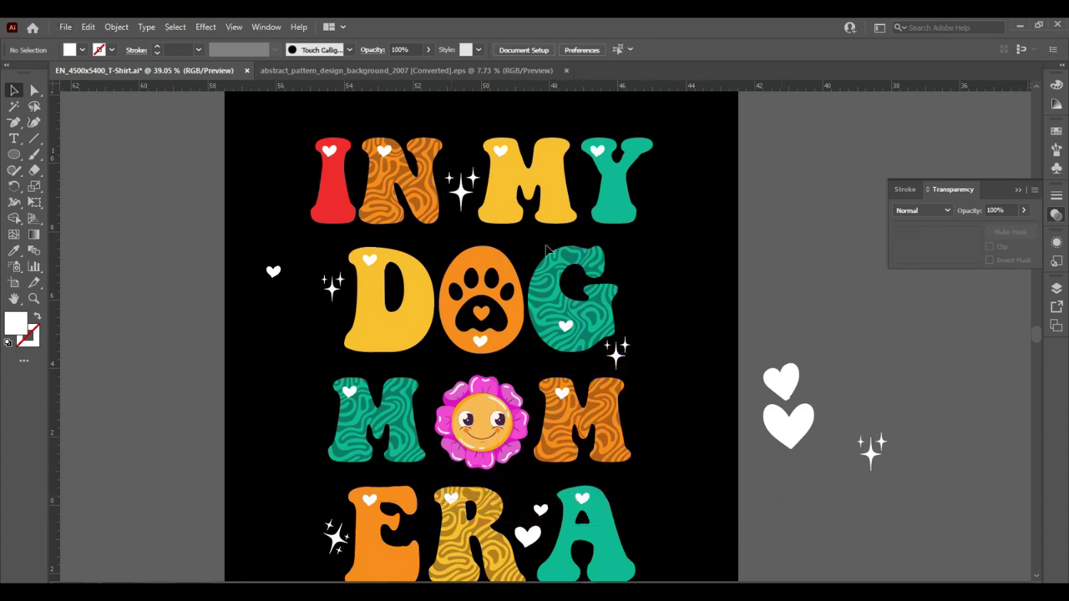
# Recolor the hearts on the N of IN and the M of MY red by sampling the letter I with the Eyedropper
pyautogui.click(384, 152)
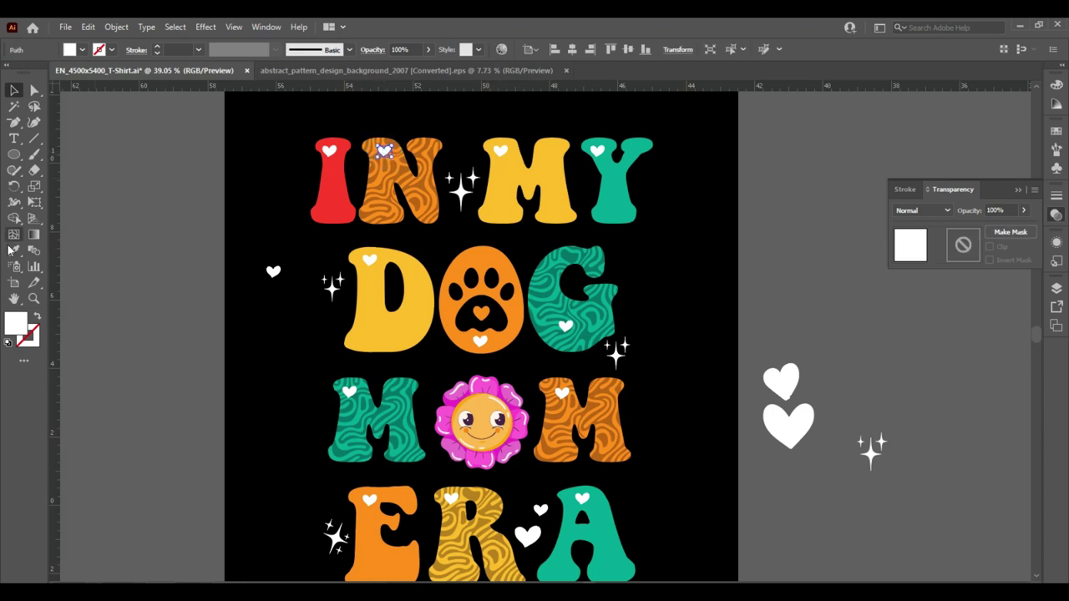
pyautogui.click(328, 202)
pyautogui.press('v')
pyautogui.click(108, 148)
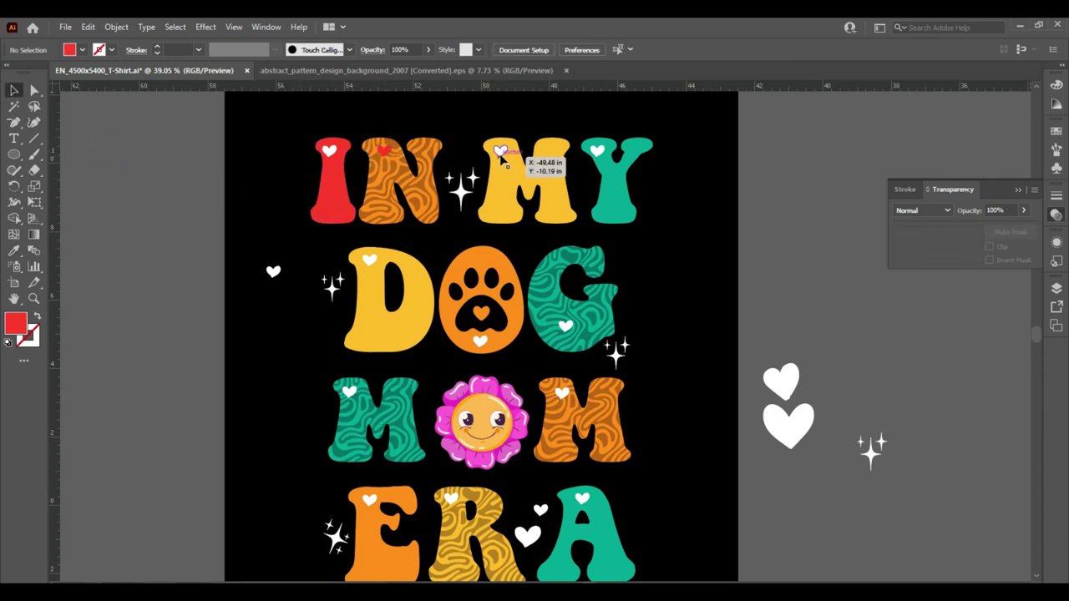
pyautogui.click(501, 155)
pyautogui.click(328, 202)
pyautogui.press('v')
pyautogui.click(137, 164)
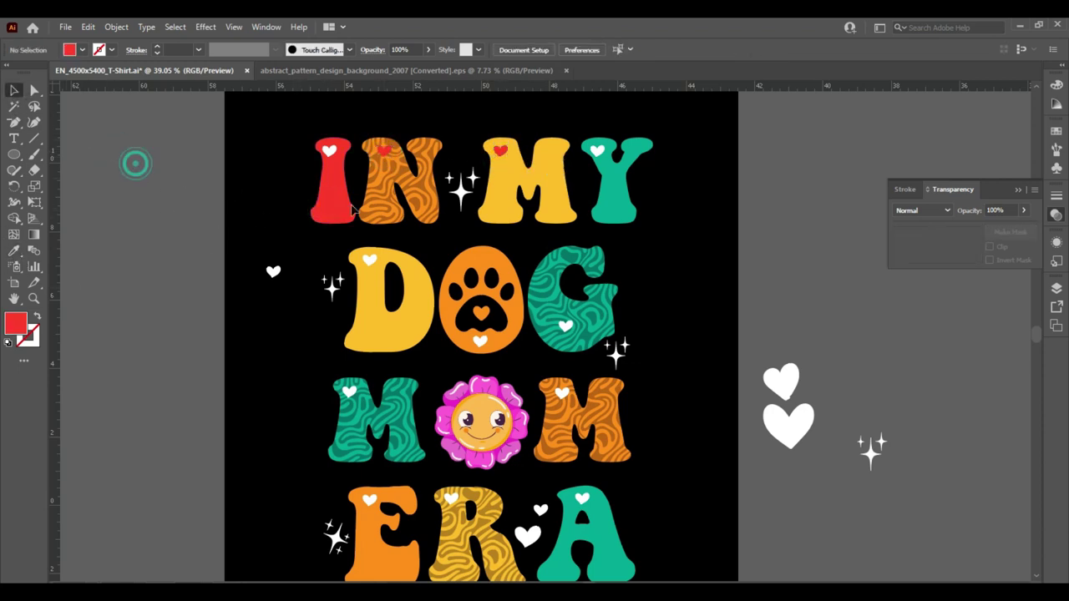
# Recolor the hearts on the Y of MY and the D of DOG red by sampling the letter I with the Eyedropper
pyautogui.click(597, 153)
pyautogui.click(334, 194)
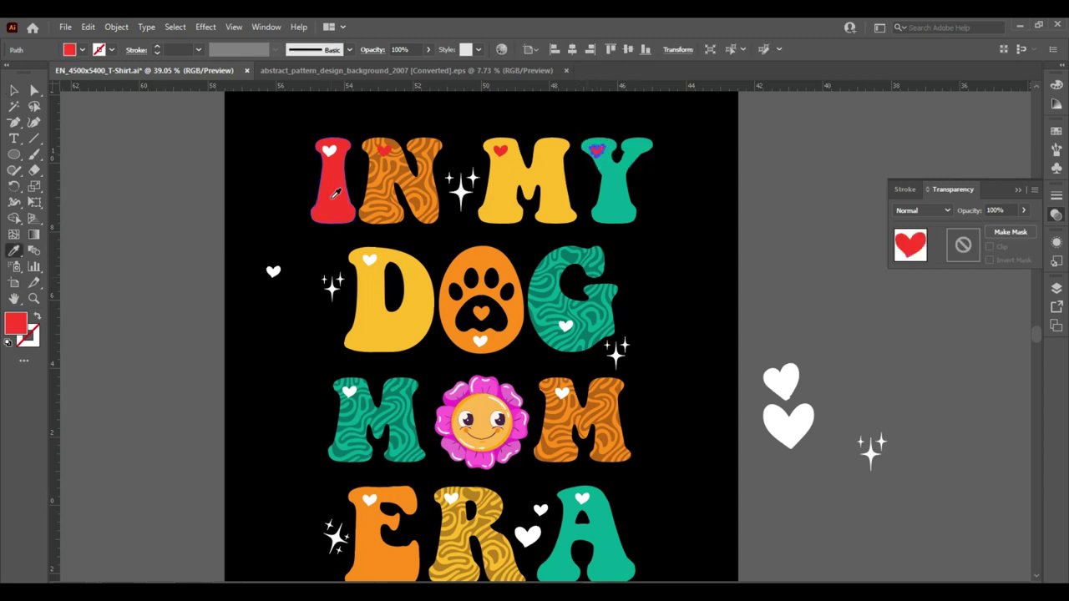
pyautogui.click(103, 184)
pyautogui.click(368, 259)
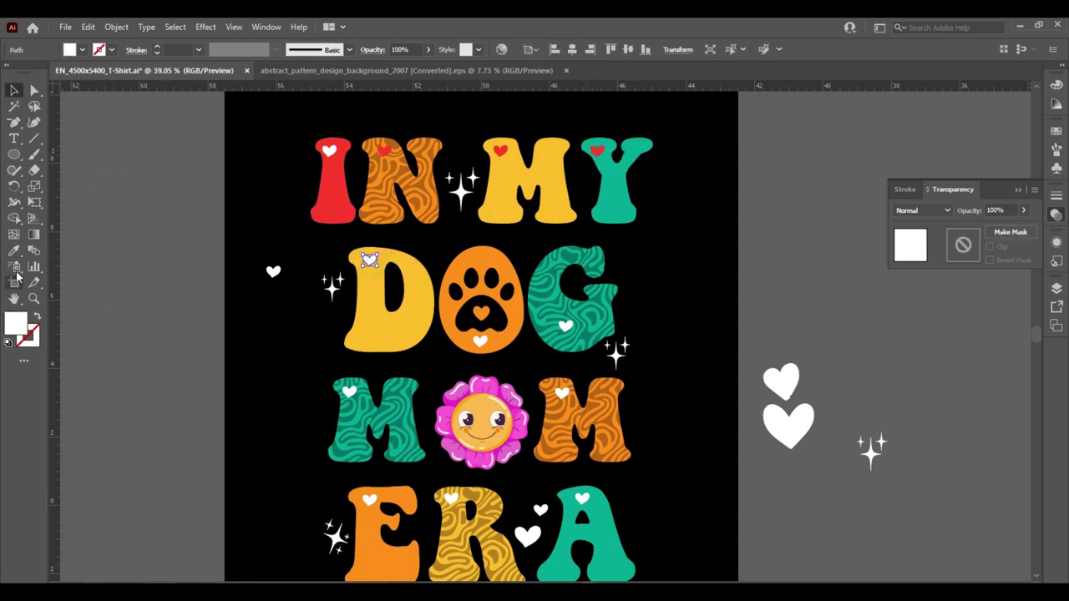
pyautogui.click(330, 194)
pyautogui.hotkey('ctrl', 'shift', 'a')
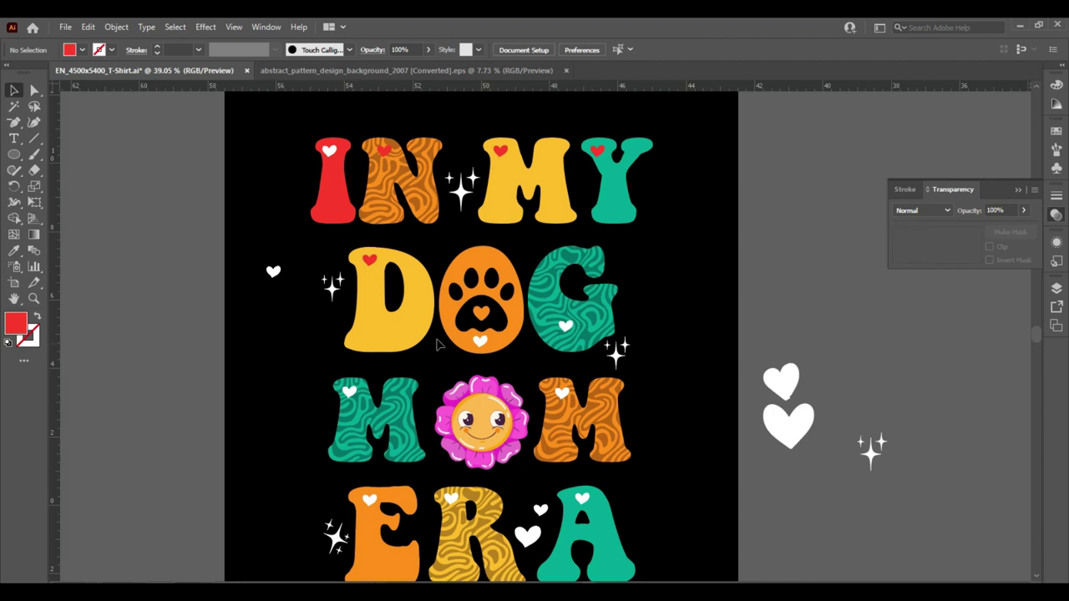
# Recolor the hearts on the paw O, the G, both Ms of MOM and all letters of ERA red with the Eyedropper, sampling the letter I
pyautogui.click(480, 341)
pyautogui.click(337, 208)
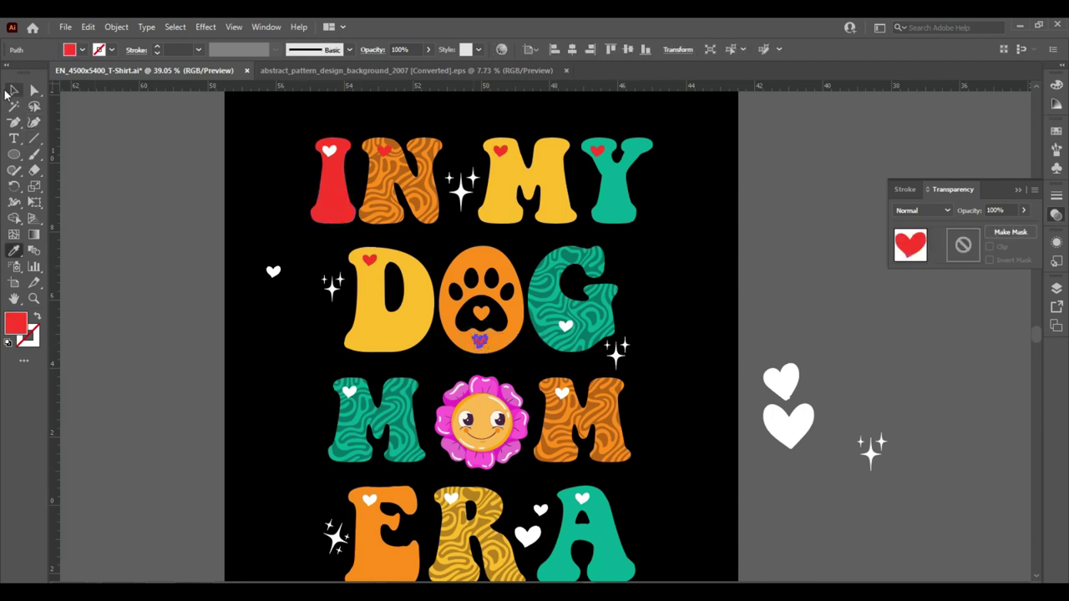
pyautogui.moveTo(566, 326); pyautogui.dragTo(350, 393)
pyautogui.keyDown('shift'); pyautogui.click(351, 393); pyautogui.keyUp('shift')
pyautogui.keyDown('shift'); pyautogui.click(370, 500); pyautogui.keyUp('shift')
pyautogui.keyDown('shift'); pyautogui.click(451, 499); pyautogui.keyUp('shift')
pyautogui.moveTo(587, 501); pyautogui.dragTo(586, 500)
pyautogui.press('i')
pyautogui.press('v')
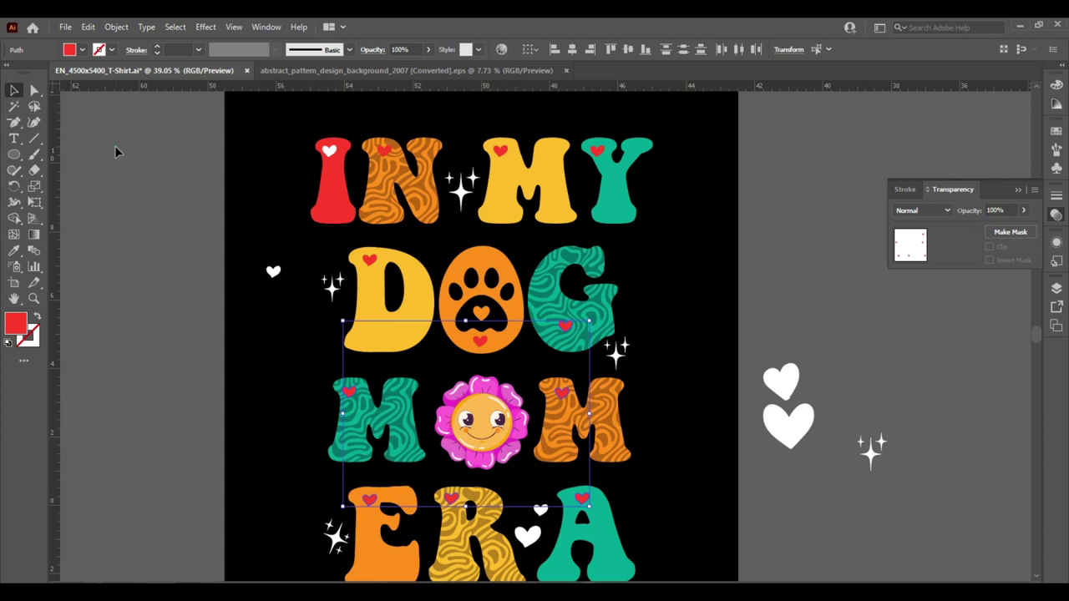
pyautogui.click(115, 150)
pyautogui.scroll(-1, 778, 261)
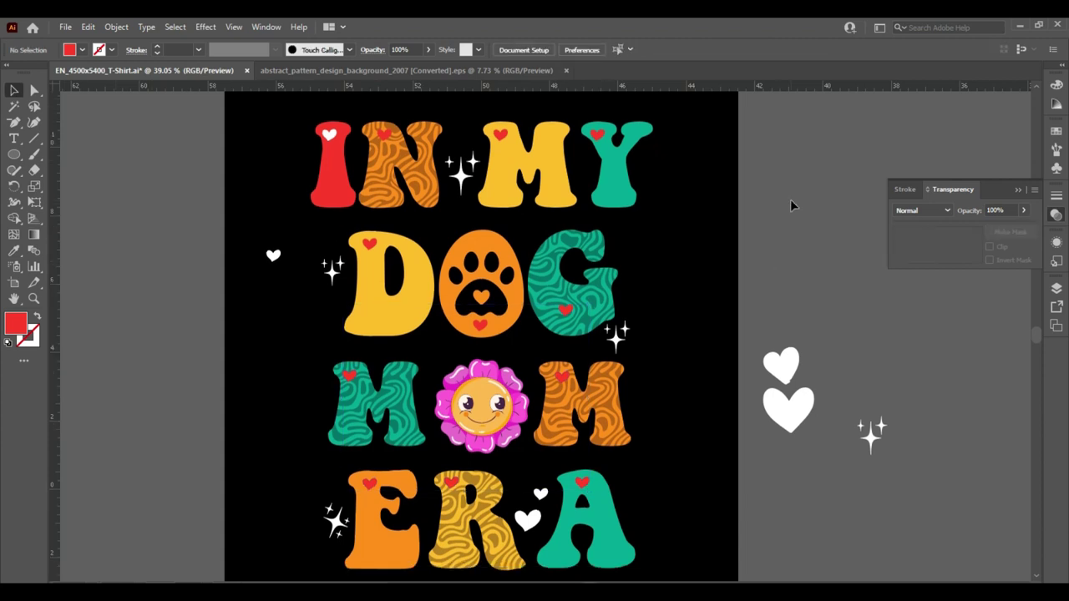
pyautogui.click(306, 591)
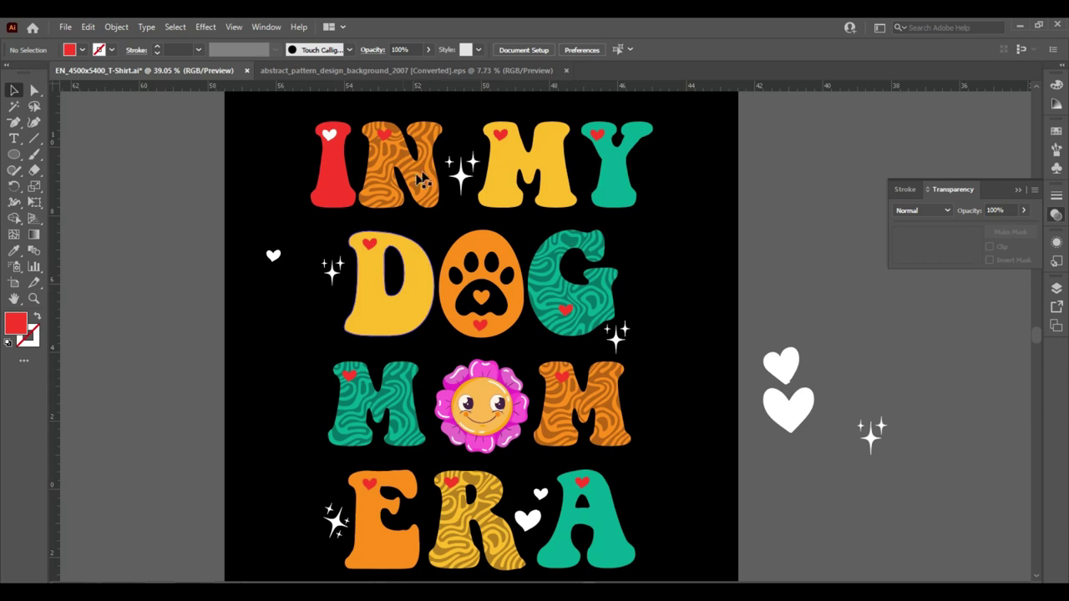
# Recolor the sparkle between IN and MY orange, the one left of DOG teal and the one below the G yellow by sampling letters
pyautogui.moveTo(458, 173); pyautogui.dragTo(460, 175)
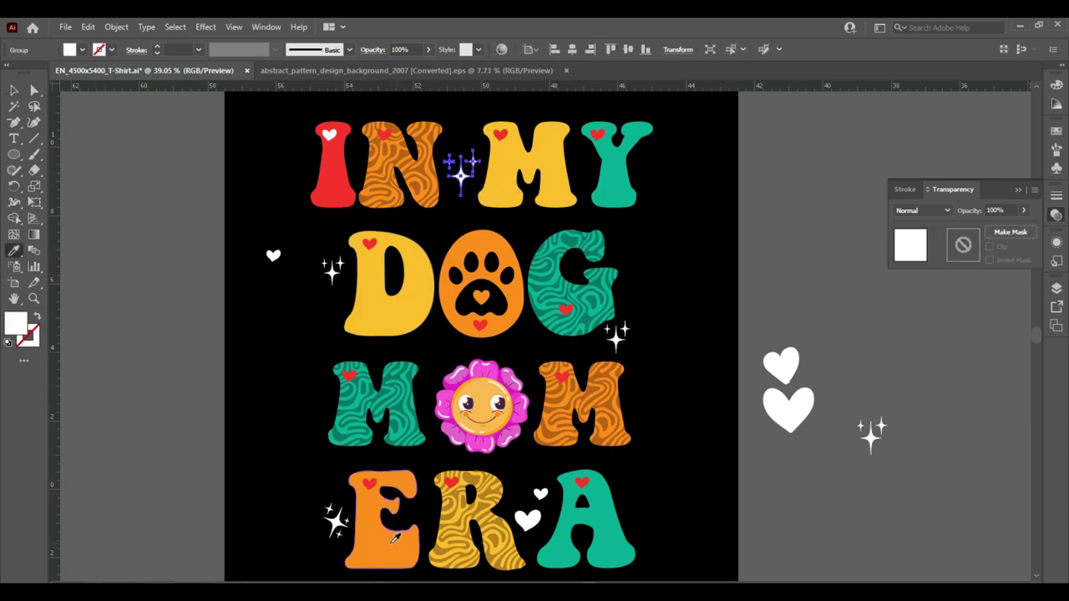
pyautogui.click(15, 90)
pyautogui.click(313, 304)
pyautogui.click(332, 276)
pyautogui.click(16, 250)
pyautogui.click(614, 176)
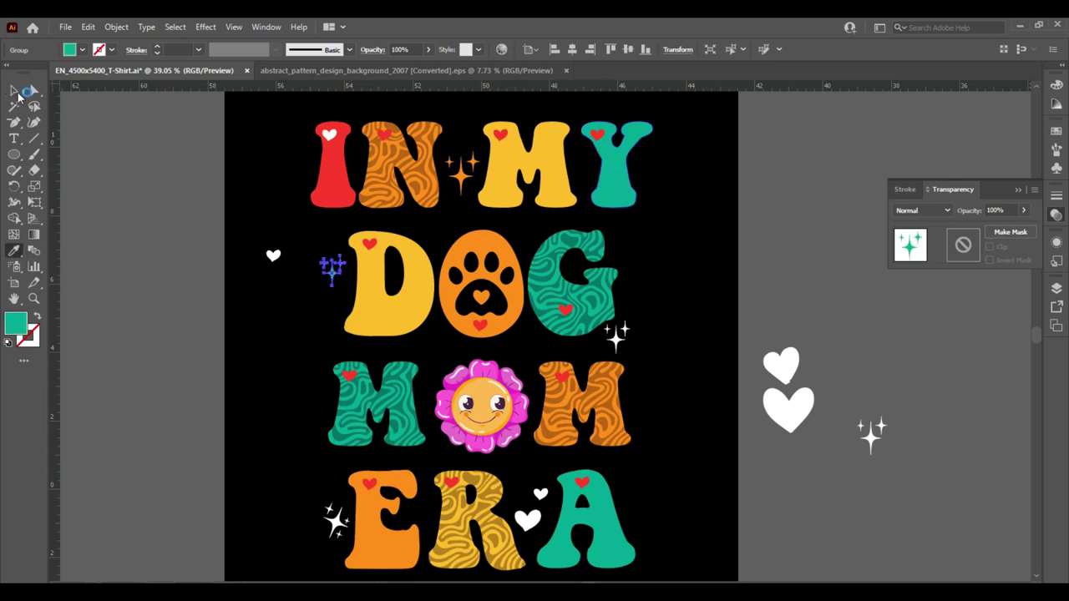
pyautogui.click(13, 90)
pyautogui.click(618, 338)
pyautogui.click(14, 90)
pyautogui.click(97, 174)
# Recolor the larger heart between R and A of ERA red and the smaller one above it yellow, sampling the letters I and D
pyautogui.click(526, 525)
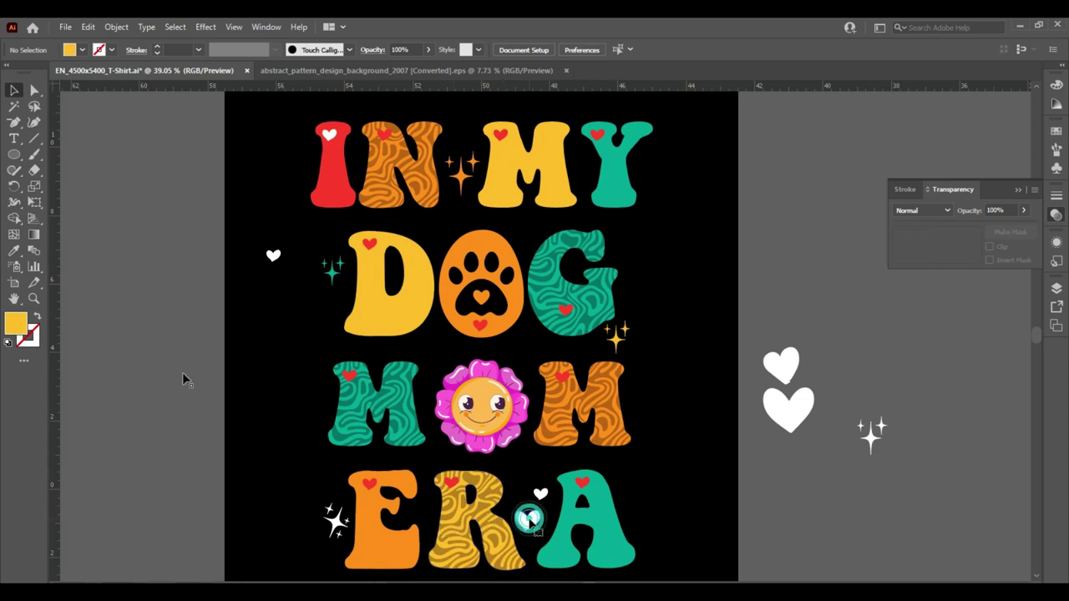
pyautogui.click(14, 251)
pyautogui.click(335, 186)
pyautogui.click(14, 90)
pyautogui.click(111, 162)
pyautogui.click(541, 494)
pyautogui.click(14, 251)
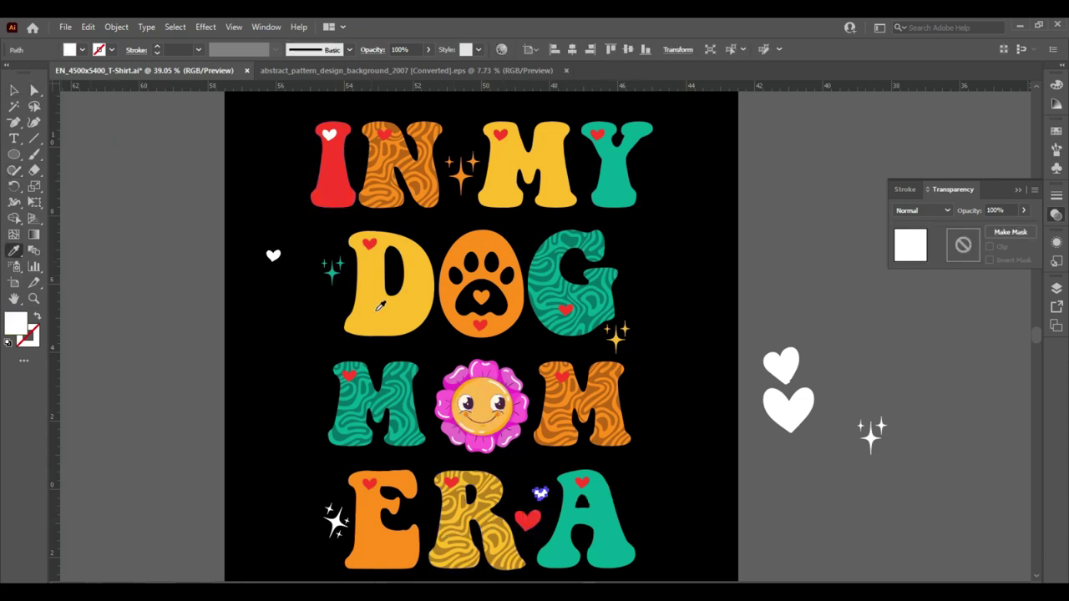
pyautogui.click(383, 302)
pyautogui.click(14, 89)
pyautogui.click(141, 174)
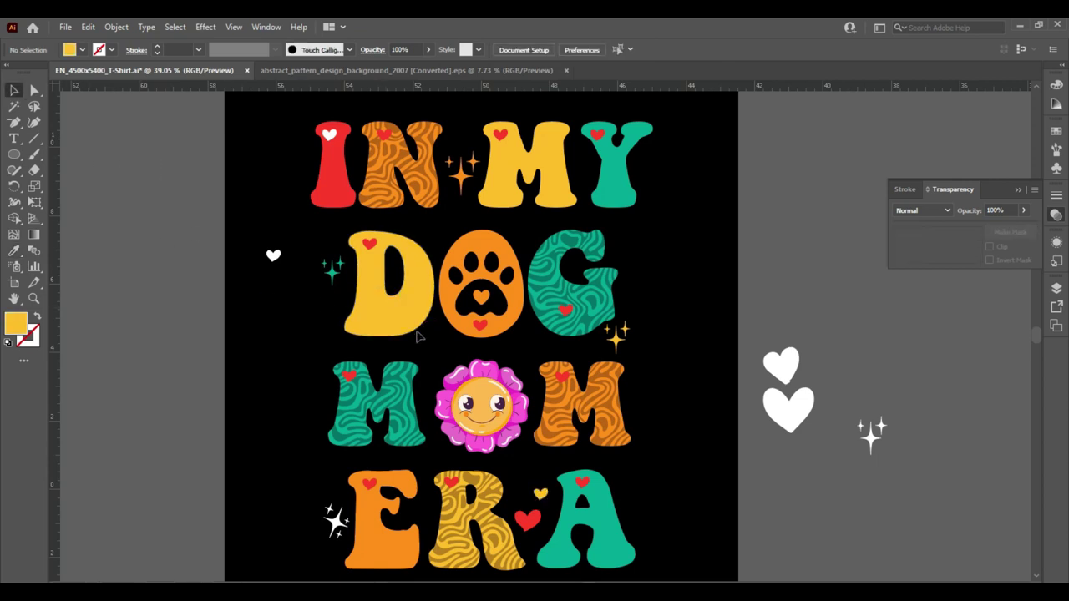
# Recolor the heart on the letter I yellow and the heart on the N of IN teal by sampling the D and Y
pyautogui.click(330, 133)
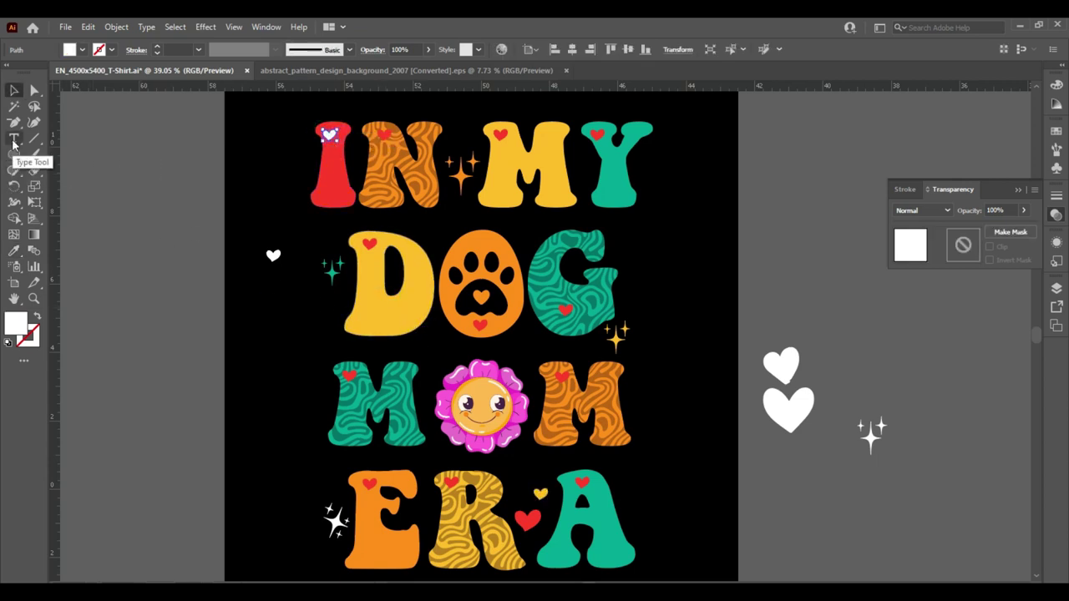
pyautogui.click(15, 251)
pyautogui.click(383, 302)
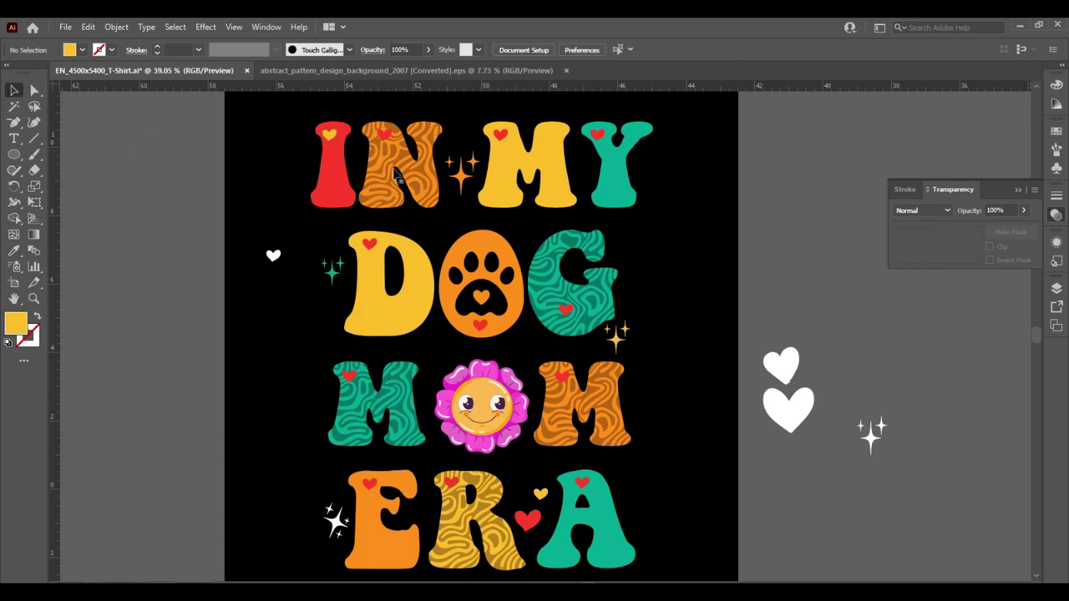
pyautogui.click(385, 134)
pyautogui.click(14, 250)
pyautogui.click(612, 181)
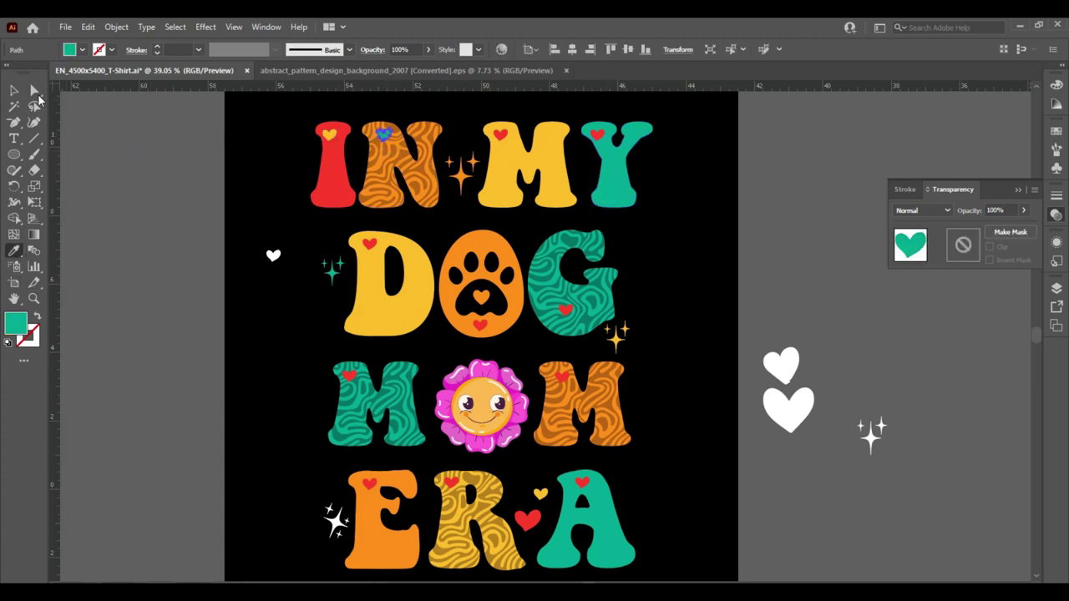
pyautogui.click(15, 90)
pyautogui.click(173, 149)
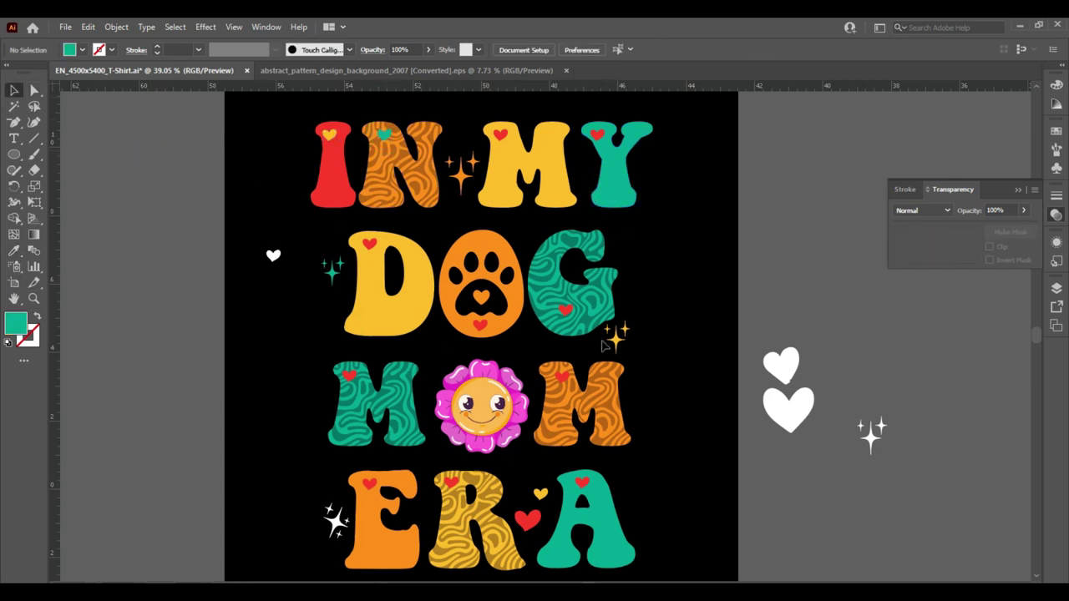
# Nudge the whole ERA row, including its hearts and sparkle, up closer to the MOM row
pyautogui.scroll(-1, 603, 345)
pyautogui.moveTo(688, 431); pyautogui.dragTo(492, 490)
pyautogui.press('Up')
pyautogui.press('Up')
pyautogui.press('Up')
pyautogui.press('Up')
pyautogui.press('Up')
pyautogui.press('Up')
pyautogui.press('Up')
pyautogui.press('Up')
pyautogui.press('Up')
pyautogui.press('Up')
pyautogui.press('Up')
pyautogui.press('Up')
pyautogui.press('Up')
pyautogui.press('Up')
pyautogui.press('Up')
pyautogui.press('Up')
pyautogui.press('Up')
pyautogui.press('Up')
# Nudge the MOM and ERA rows up together, closer to the DOG row
pyautogui.moveTo(673, 345); pyautogui.dragTo(314, 535)
pyautogui.press('Up')
pyautogui.press('Up')
pyautogui.press('Up')
pyautogui.press('Up')
pyautogui.press('Up')
pyautogui.press('Up')
pyautogui.press('Up')
pyautogui.press('Up')
pyautogui.press('Up')
pyautogui.press('Up')
pyautogui.press('Up')
pyautogui.press('Up')
pyautogui.press('Up')
pyautogui.press('Up')
pyautogui.press('Up')
pyautogui.press('Up')
pyautogui.press('Up')
pyautogui.press('Up')
pyautogui.press('Up')
# Nudge the DOG, MOM and ERA rows with their sparkles up together, closer to the IN MY row
pyautogui.moveTo(681, 196); pyautogui.dragTo(326, 499)
pyautogui.press('Up')
pyautogui.press('Up')
pyautogui.press('Up')
pyautogui.press('Up')
pyautogui.press('Up')
pyautogui.press('Up')
pyautogui.press('Up')
pyautogui.press('Up')
pyautogui.press('Up')
pyautogui.press('Up')
pyautogui.press('Up')
pyautogui.press('Up')
pyautogui.press('Up')
pyautogui.press('Up')
pyautogui.press('Up')
pyautogui.press('Up')
pyautogui.press('Up')
pyautogui.press('Up')
pyautogui.press('Up')
pyautogui.press('Up')
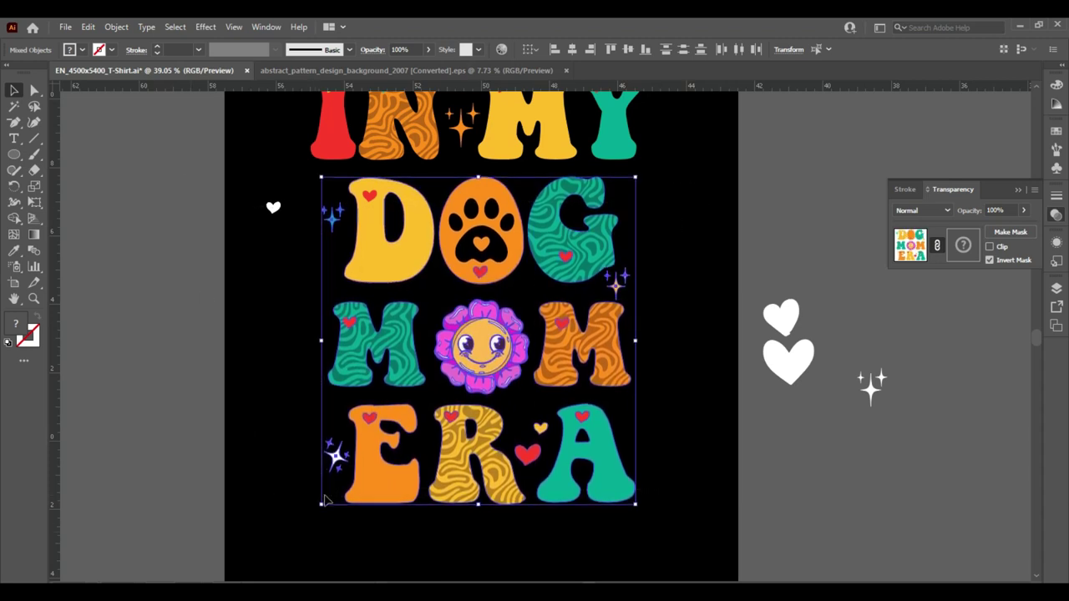
pyautogui.click(723, 275)
pyautogui.scroll(1, 726, 274)
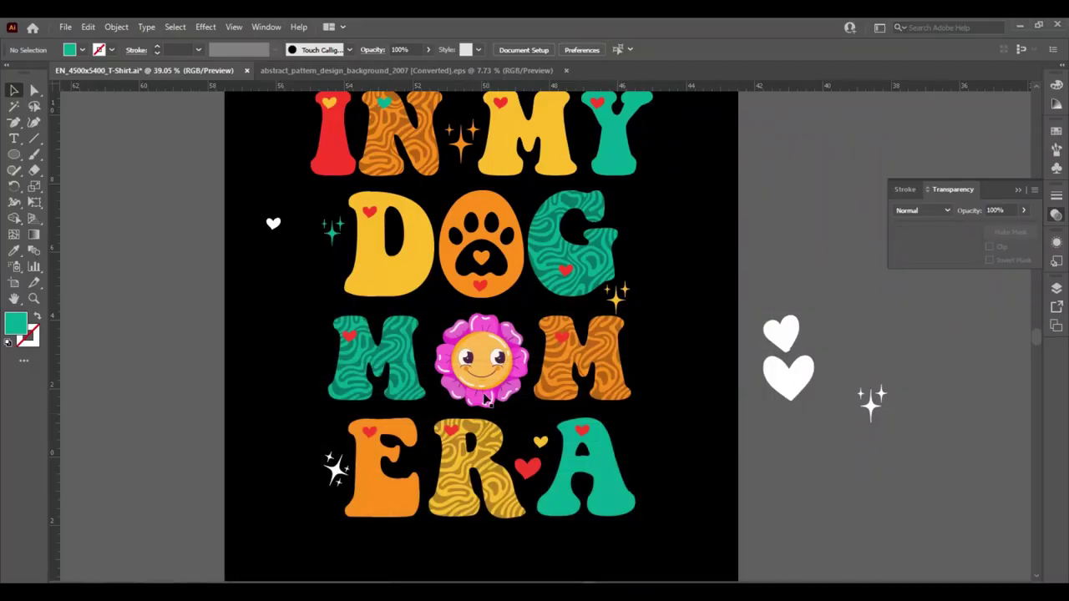
# Nudge the MOM and ERA rows up again to tighten the gap below DOG, and move ERA slightly closer to MOM
pyautogui.moveTo(651, 380); pyautogui.dragTo(288, 522)
pyautogui.press('Up')
pyautogui.press('Up')
pyautogui.press('Up')
pyautogui.press('Up')
pyautogui.press('Up')
pyautogui.press('Up')
pyautogui.press('Up')
pyautogui.press('Up')
pyautogui.press('Up')
pyautogui.press('Up')
pyautogui.press('Up')
pyautogui.press('Up')
pyautogui.press('Up')
pyautogui.press('Up')
pyautogui.press('Up')
pyautogui.press('Up')
pyautogui.press('Up')
pyautogui.press('Up')
pyautogui.press('Up')
pyautogui.press('Up')
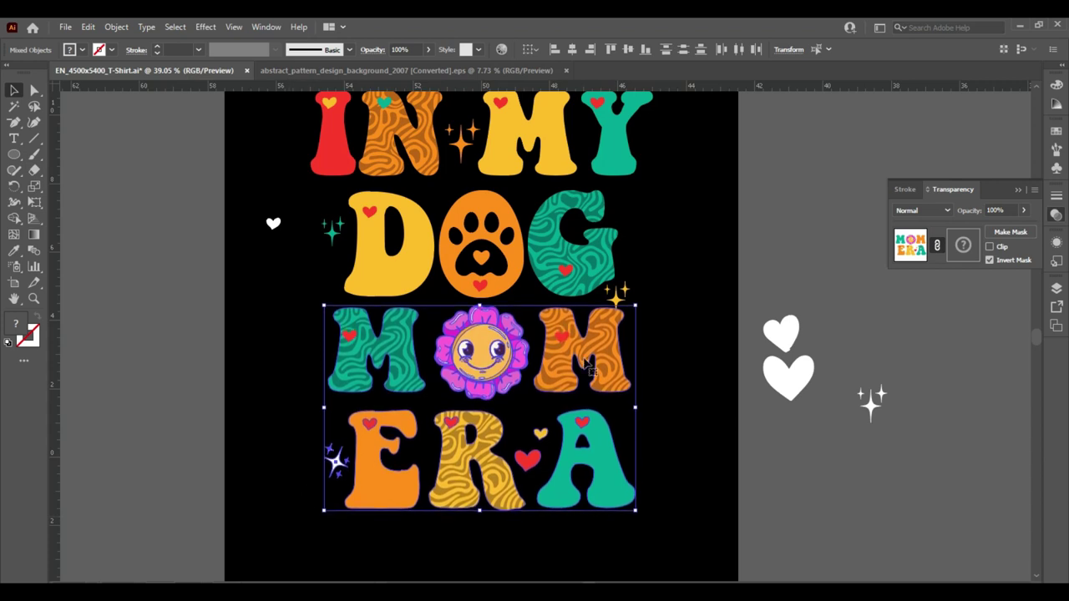
pyautogui.click(673, 444)
pyautogui.moveTo(673, 439); pyautogui.dragTo(268, 509)
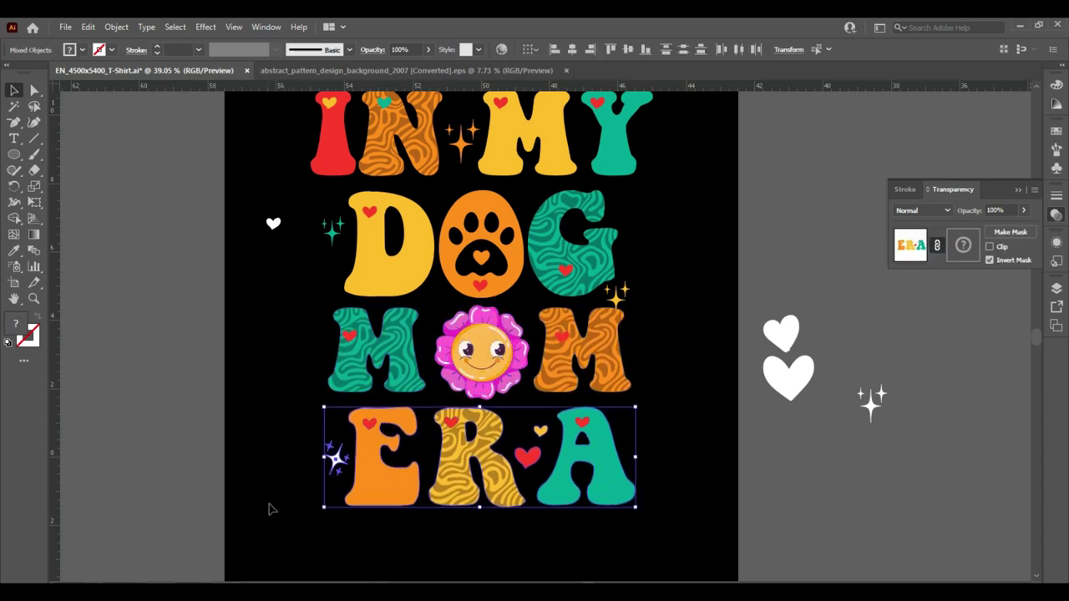
# Nudge the DOG, MOM and ERA rows up further to tighten the gap below the IN MY row
pyautogui.moveTo(649, 220); pyautogui.dragTo(306, 488)
pyautogui.press('Up')
pyautogui.press('Up')
pyautogui.press('Up')
pyautogui.press('Up')
pyautogui.press('Up')
pyautogui.press('Up')
pyautogui.press('Up')
pyautogui.press('Up')
pyautogui.press('Up')
pyautogui.press('Up')
pyautogui.press('Up')
pyautogui.press('Up')
pyautogui.press('Up')
pyautogui.press('Up')
pyautogui.press('Up')
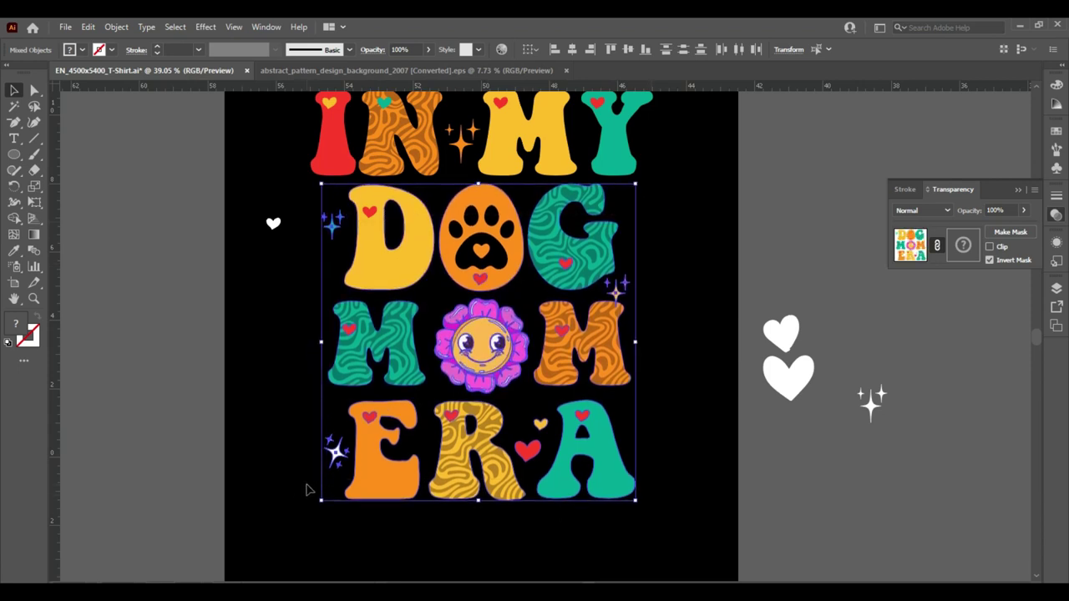
pyautogui.click(728, 350)
pyautogui.scroll(2, 726, 413)
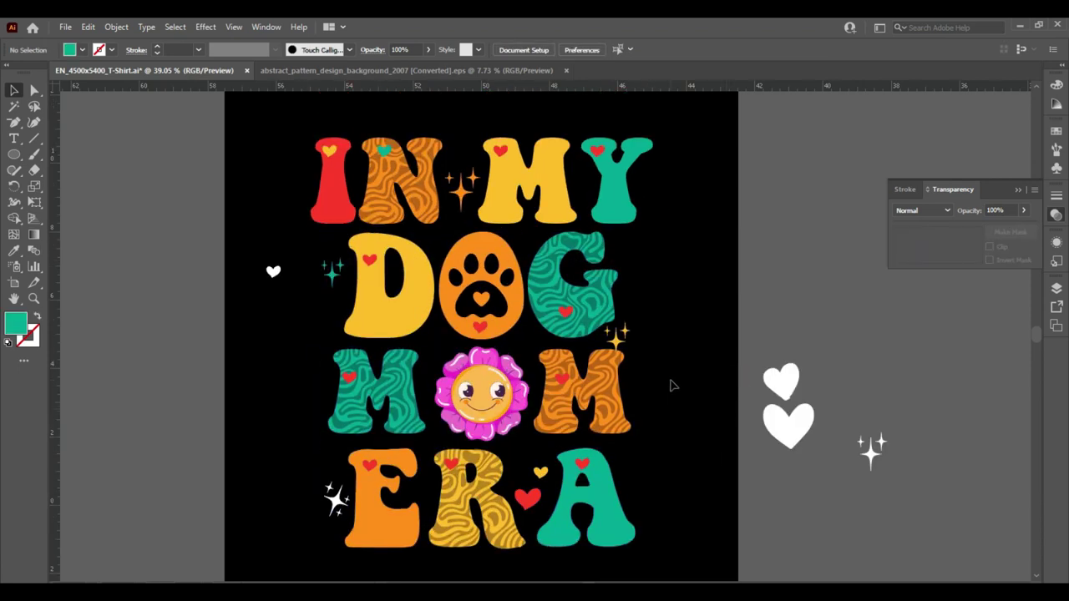
# Recolor the sparkle left of ERA red by sampling the letter I, and delete the stray white heart left of DOG
pyautogui.click(334, 498)
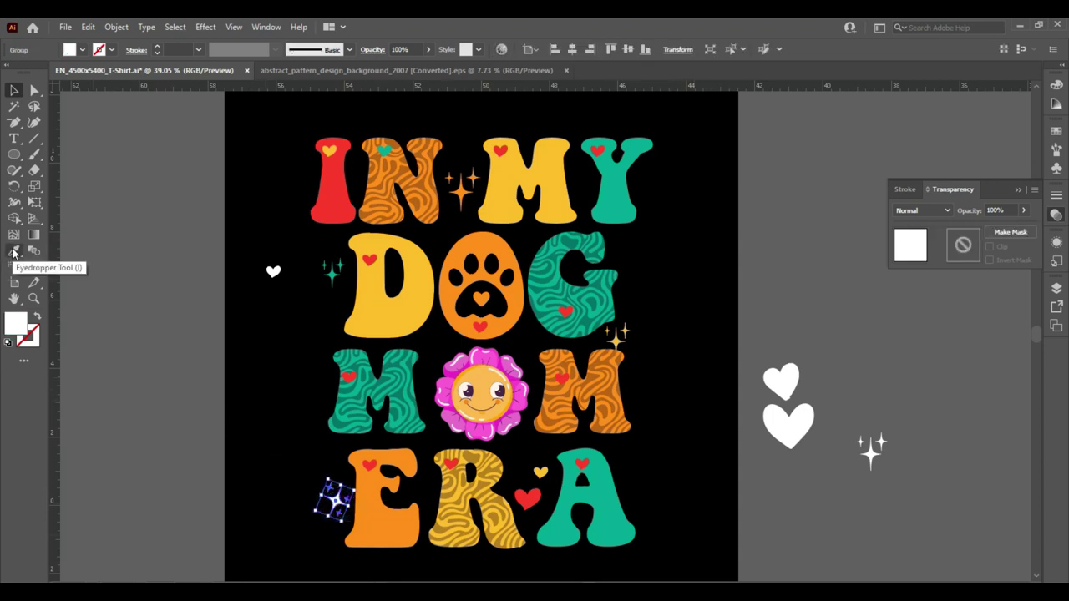
pyautogui.click(14, 250)
pyautogui.click(321, 204)
pyautogui.click(14, 90)
pyautogui.click(127, 252)
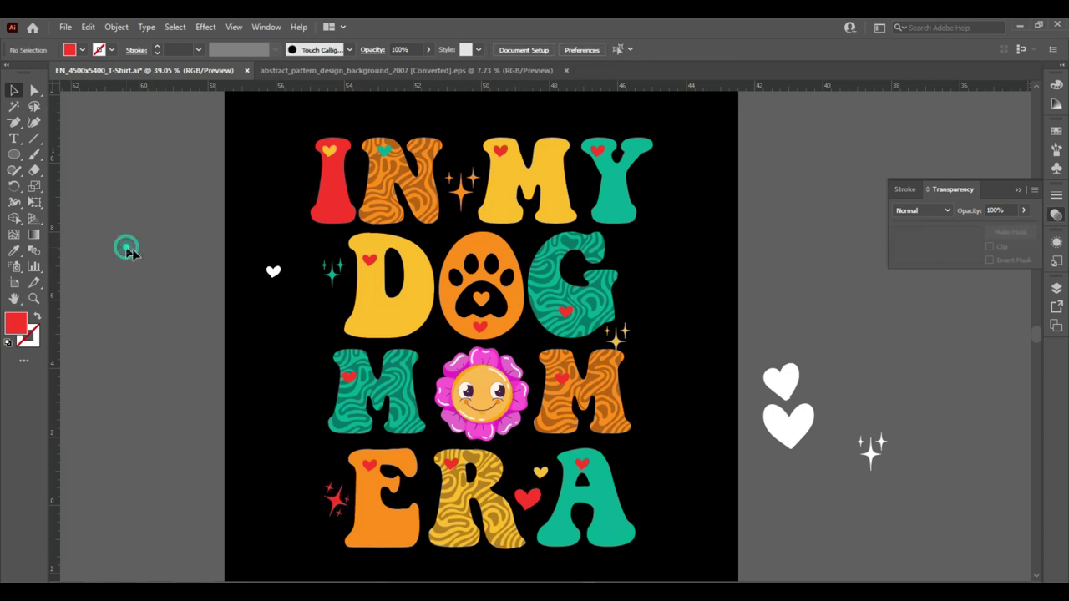
pyautogui.click(270, 273)
pyautogui.press('Delete')
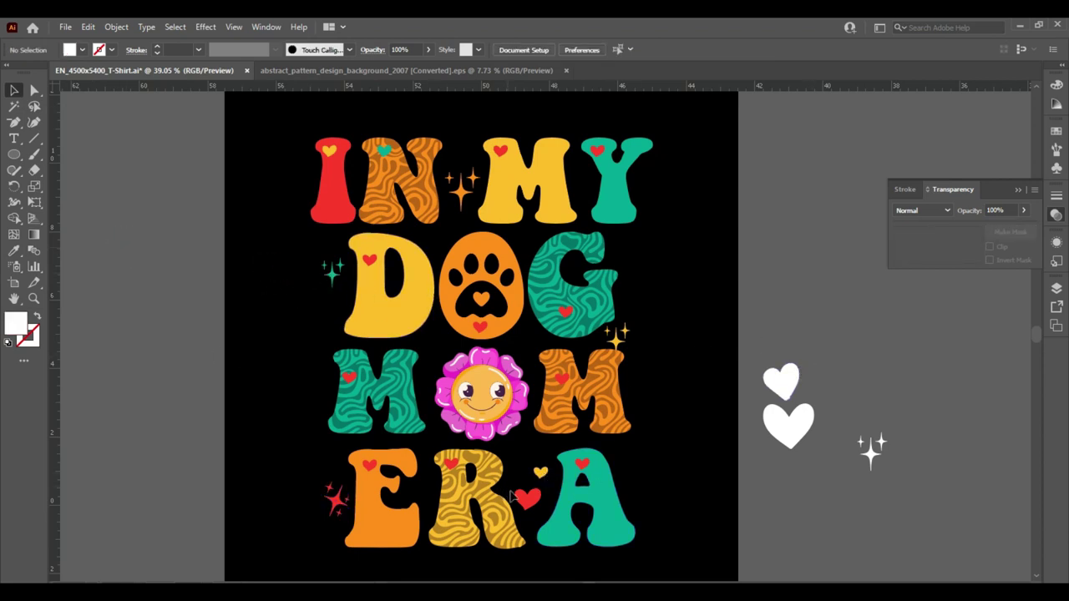
# Place a smaller copy of the red sparkle beside the top of the G and a yellow sparkle copy in front of the A's right edge
pyautogui.moveTo(334, 499); pyautogui.dragTo(642, 246)
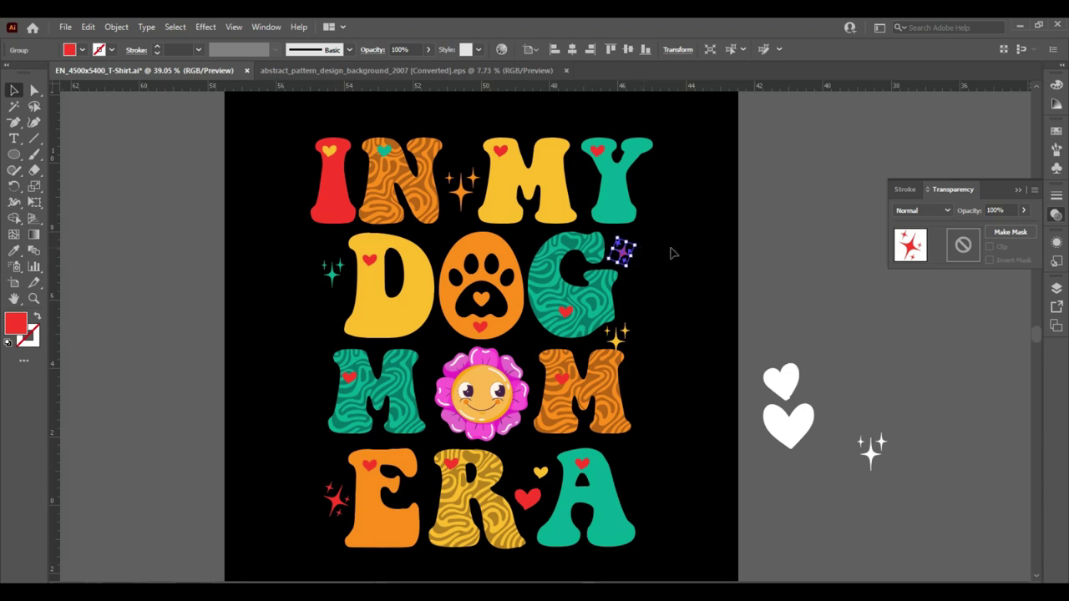
pyautogui.click(671, 248)
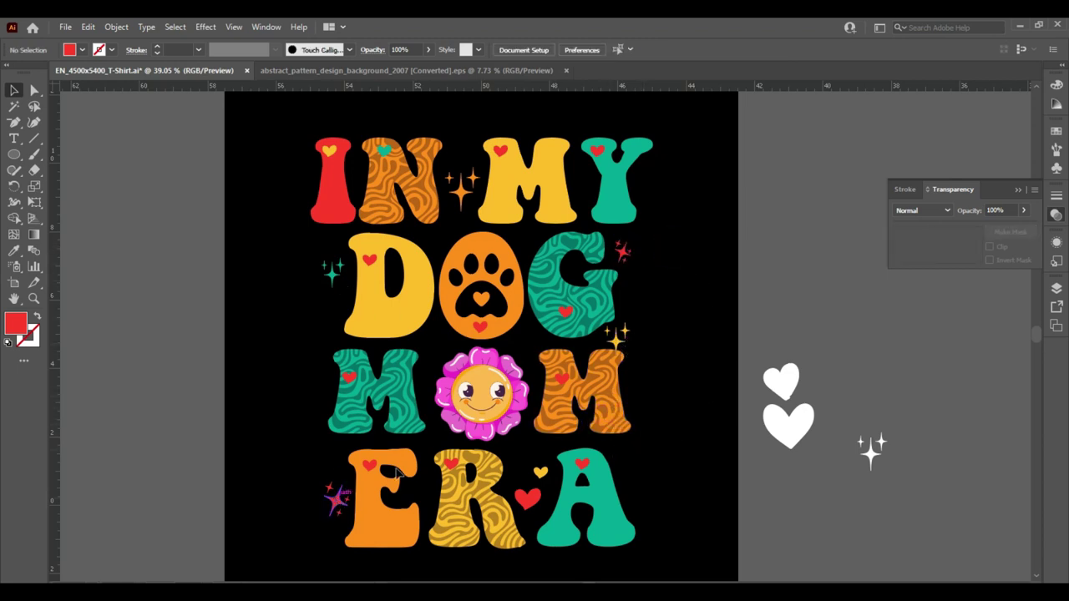
pyautogui.moveTo(618, 341); pyautogui.dragTo(622, 489)
pyautogui.rightClick(624, 489)
pyautogui.moveTo(656, 413)
pyautogui.click(817, 412)
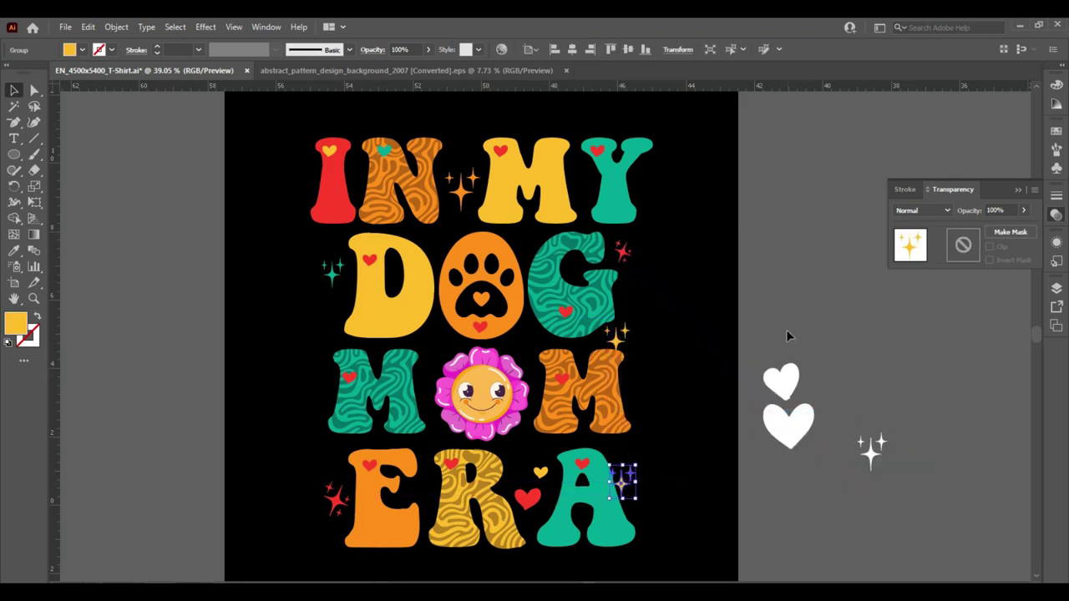
pyautogui.click(787, 336)
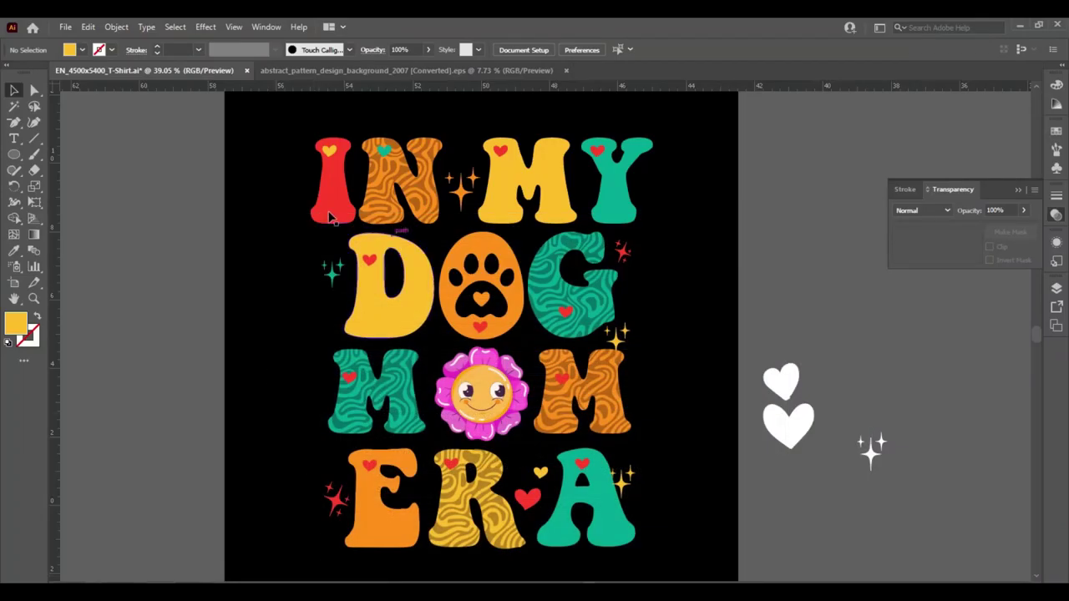
# Nudge the red letter I outward to widen the gap between it and the wavy-patterned N
pyautogui.click(330, 200)
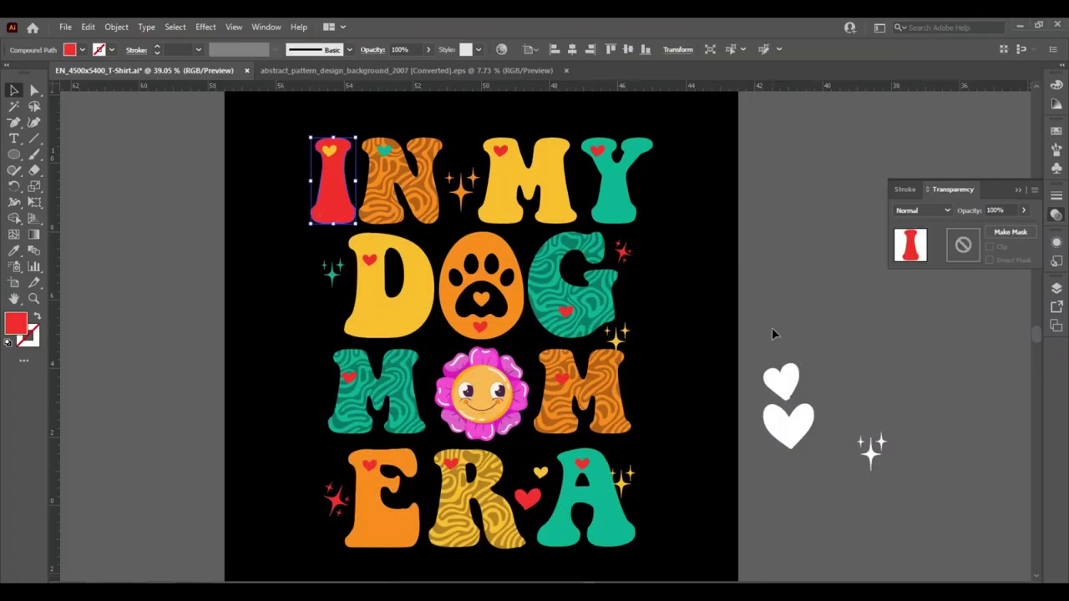
pyautogui.press('Left')
pyautogui.press('Left')
pyautogui.press('Left')
pyautogui.press('Left')
pyautogui.press('Left')
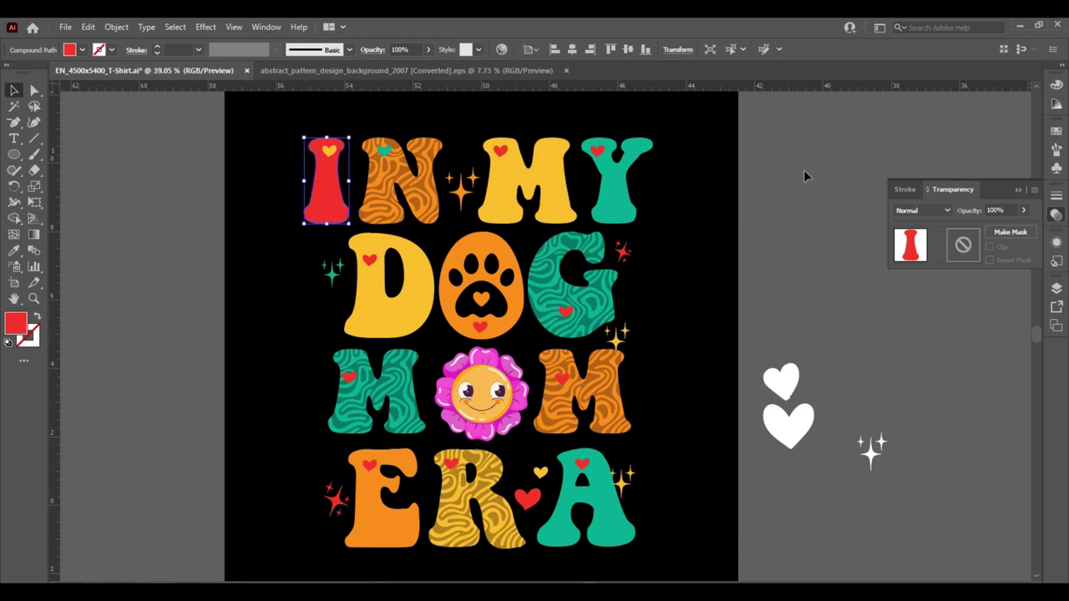
pyautogui.click(614, 179)
pyautogui.click(690, 256)
# Nudge the G and the D of DOG outward, away from the paw O, to open up the letter spacing
pyautogui.click(595, 316)
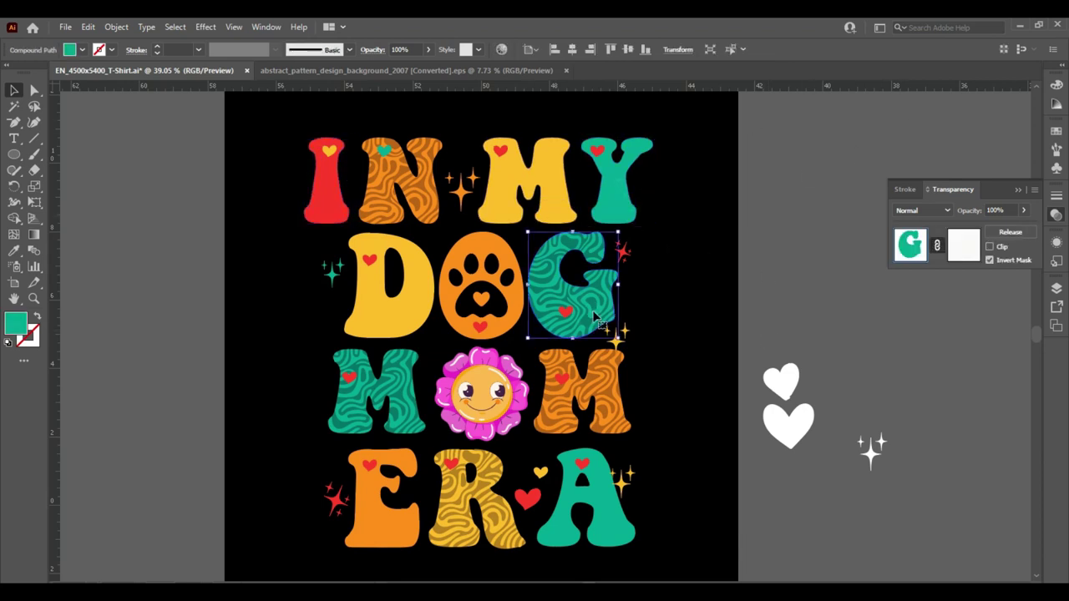
pyautogui.click(410, 304)
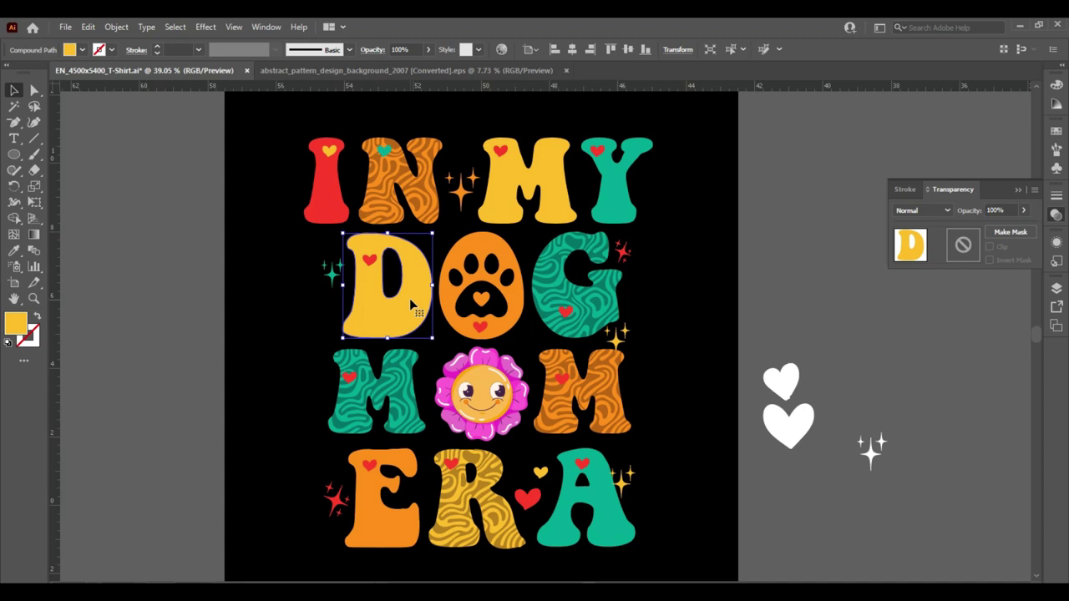
pyautogui.click(693, 474)
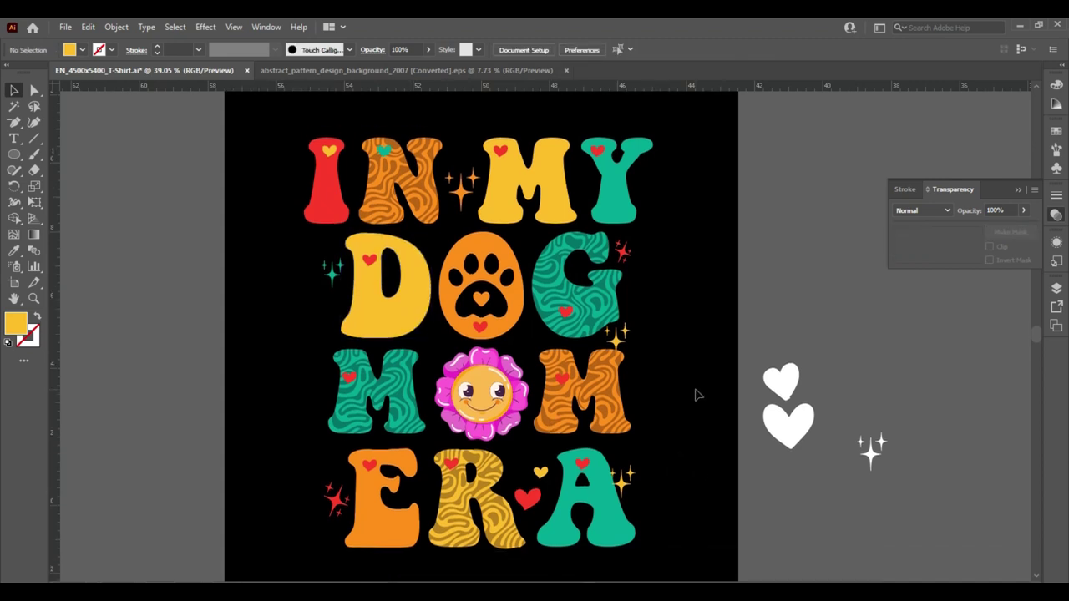
# Group all the lettering and decorations on the artboard, and center the group horizontally and vertically
pyautogui.moveTo(292, 563); pyautogui.dragTo(484, 151)
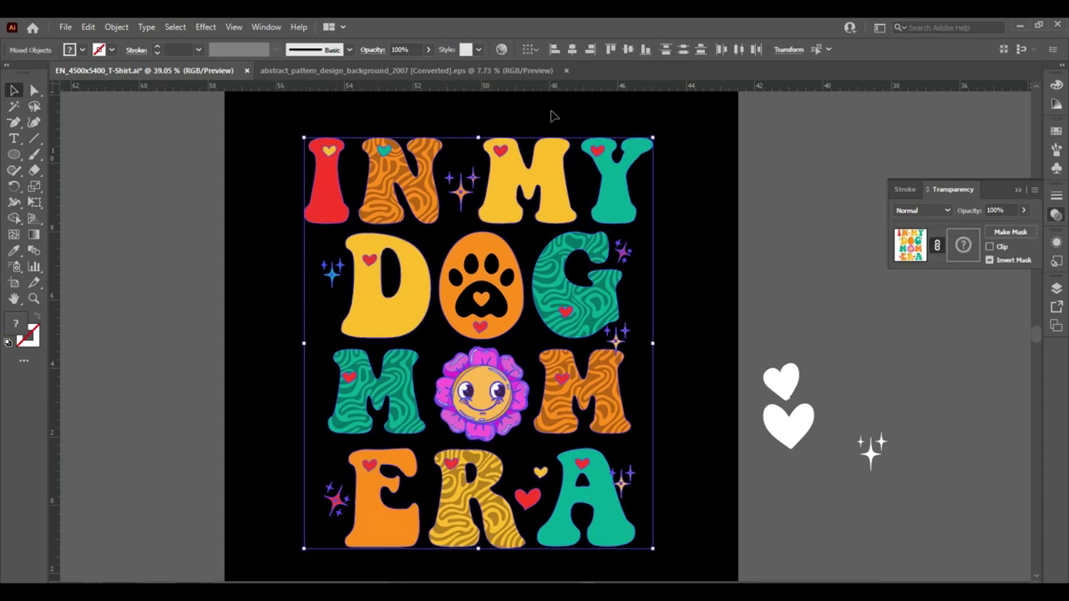
pyautogui.hotkey('ctrl', 'g')
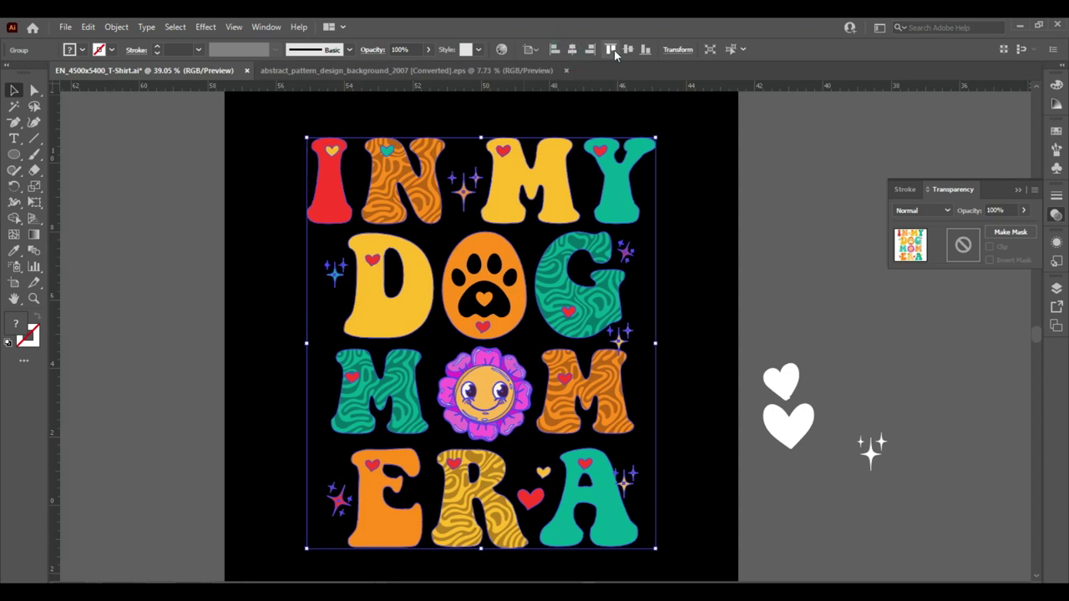
pyautogui.click(628, 50)
# Delete the two spare white hearts and the white sparkle lying outside the artboard
pyautogui.moveTo(756, 330); pyautogui.dragTo(899, 509)
pyautogui.press('Delete')
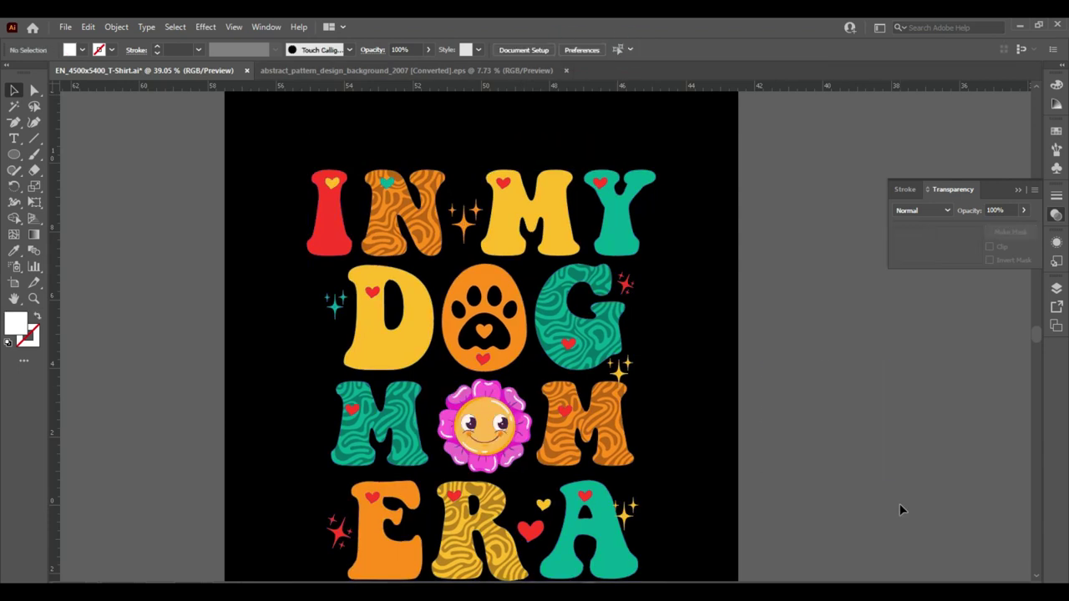